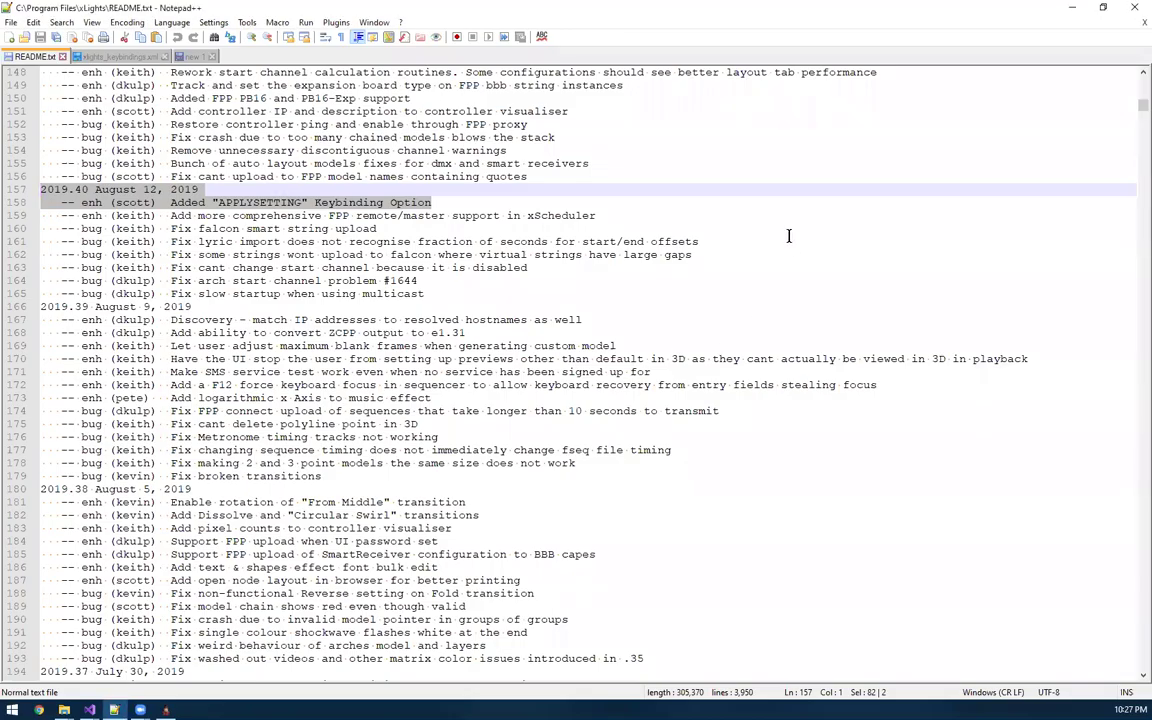
Highlight the "APPLYSETTING" Keybinding Option entry under version 2019.40 in README.txt to examine it
left_click(450, 203)
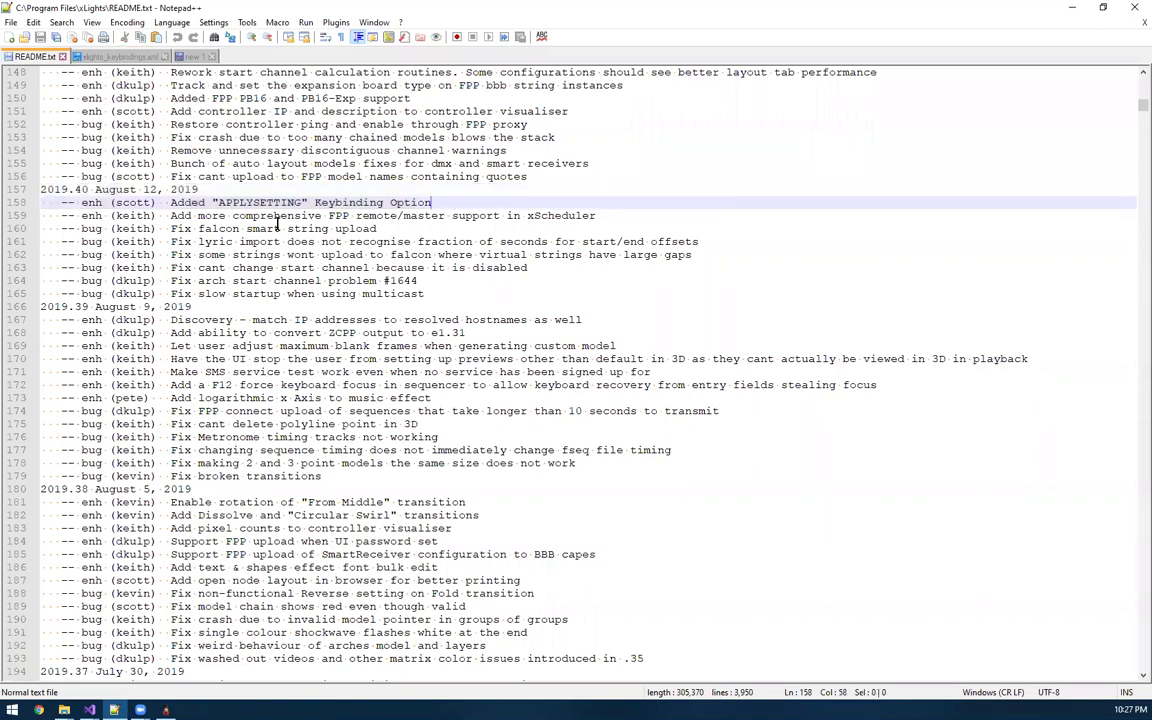
left_click_drag(219, 203, 302, 203)
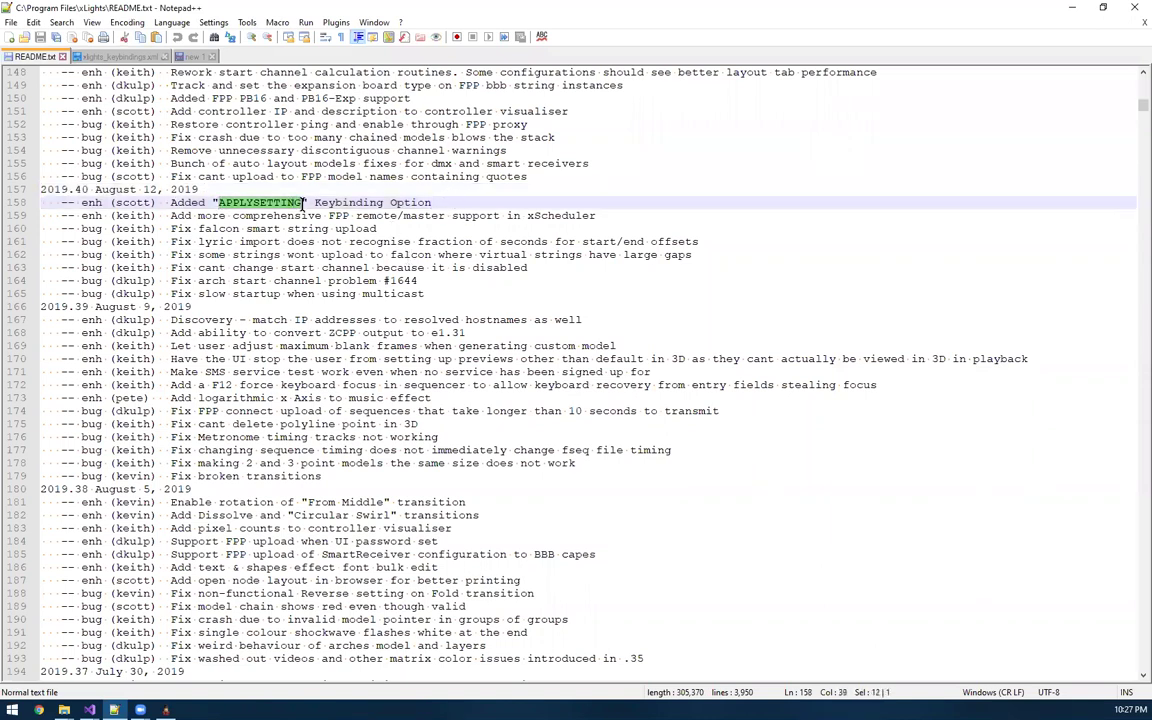
left_click_drag(447, 202, 19, 203)
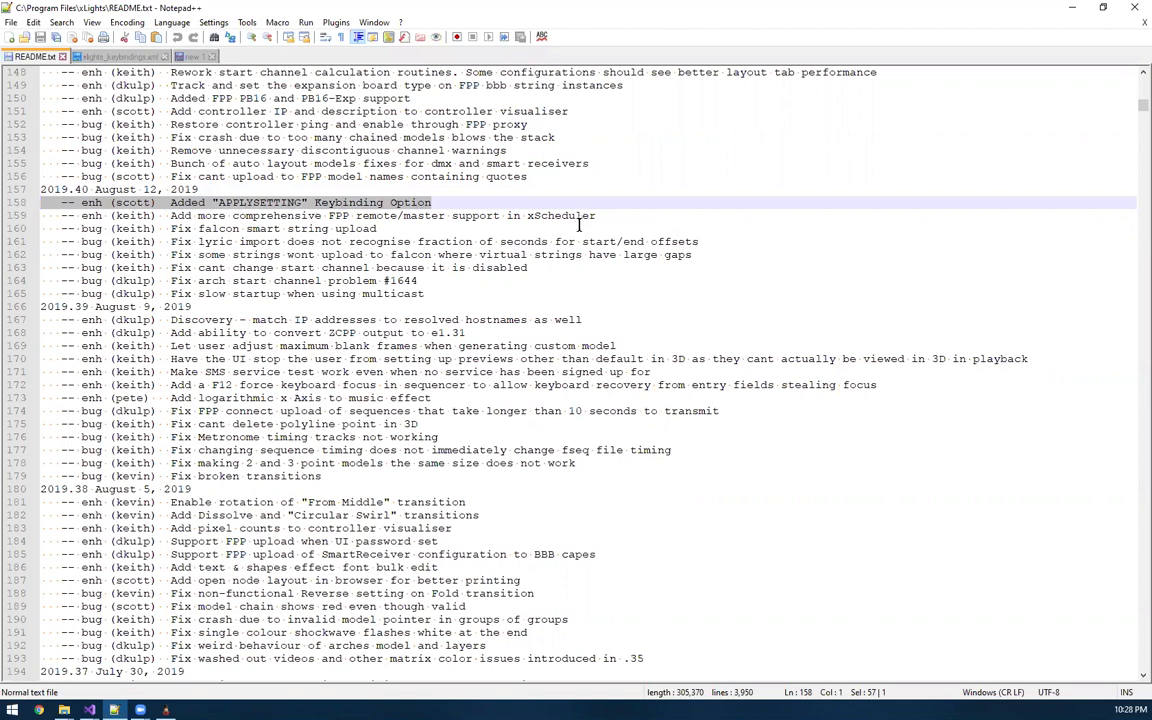
Switch to xLights and make New Timing the active timing track in the sequencer
left_click(1075, 14)
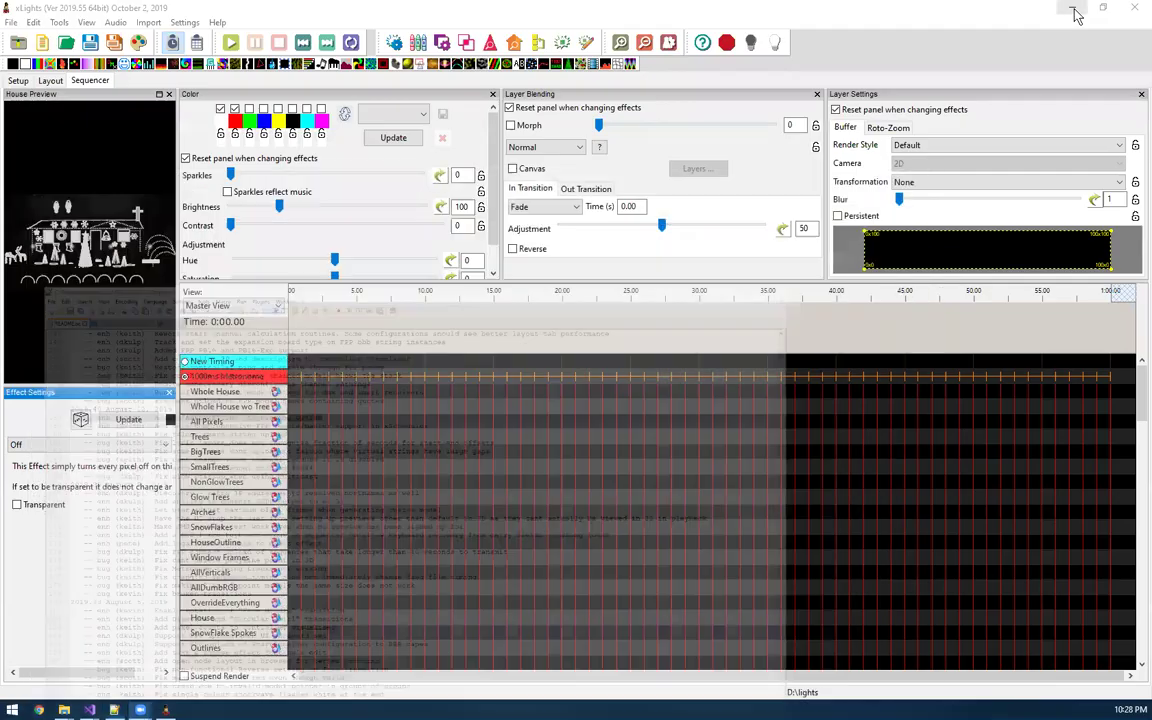
scroll(425, 430, "up", 3)
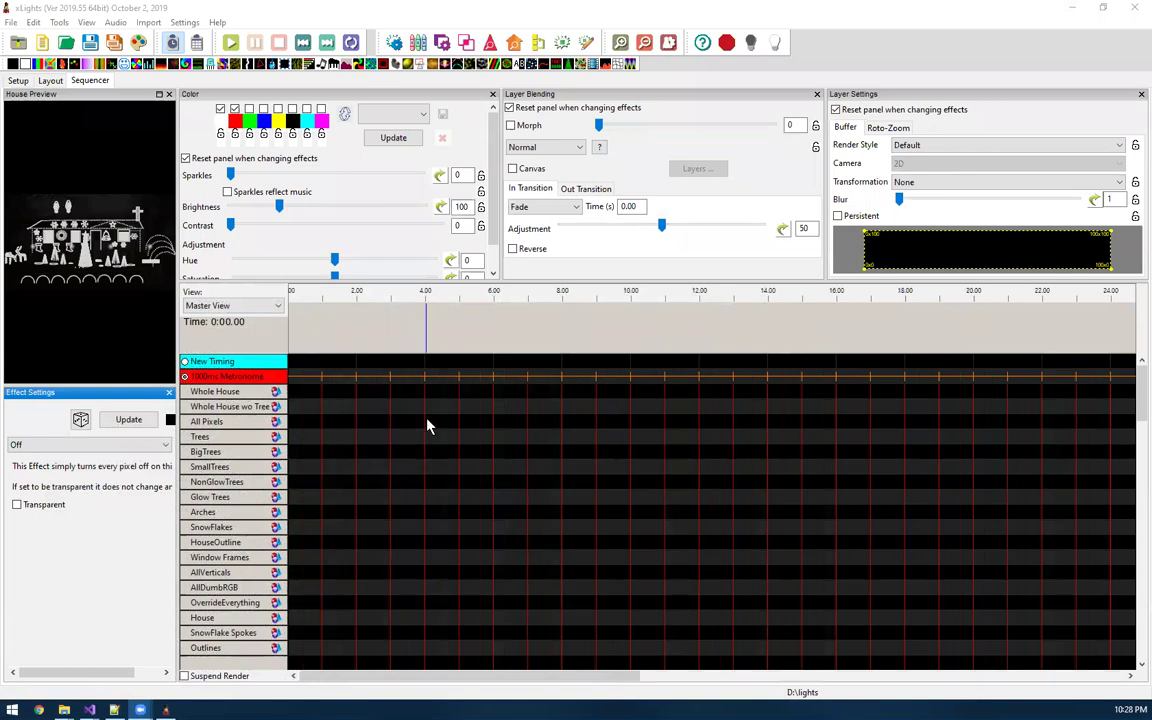
left_click(185, 362)
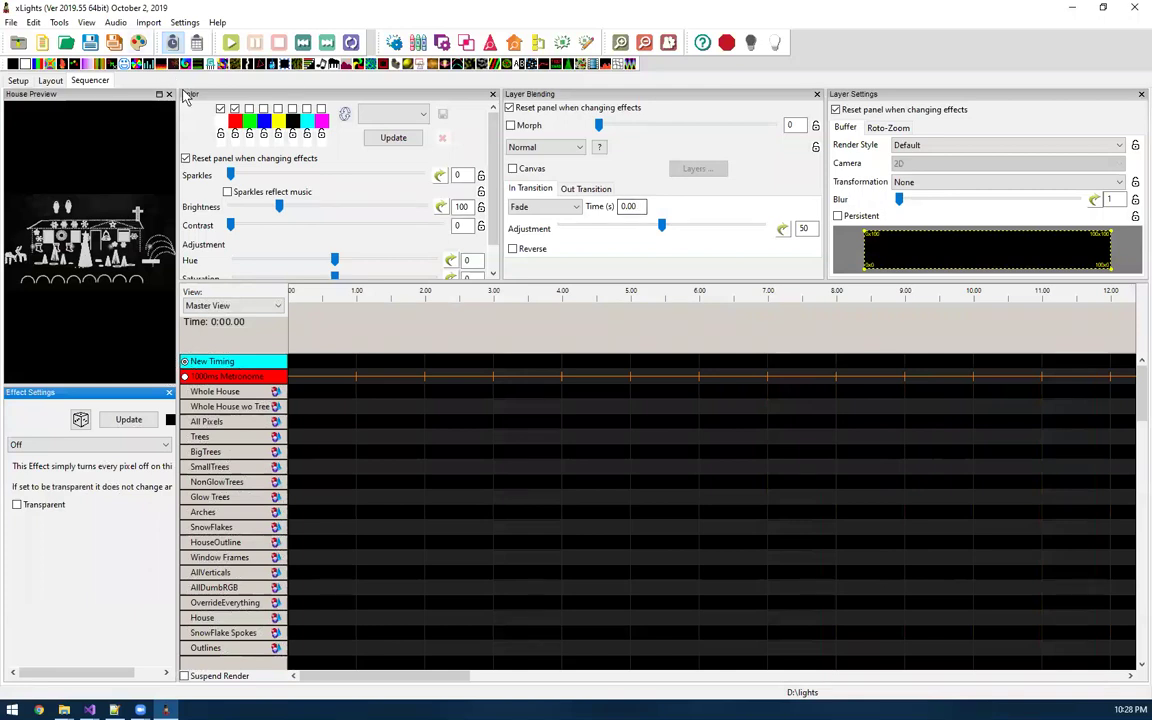
Place a Bars effect near the start of the Whole House wo Tree row and a Butterfly effect after about two seconds
left_click_drag(35, 65, 346, 407)
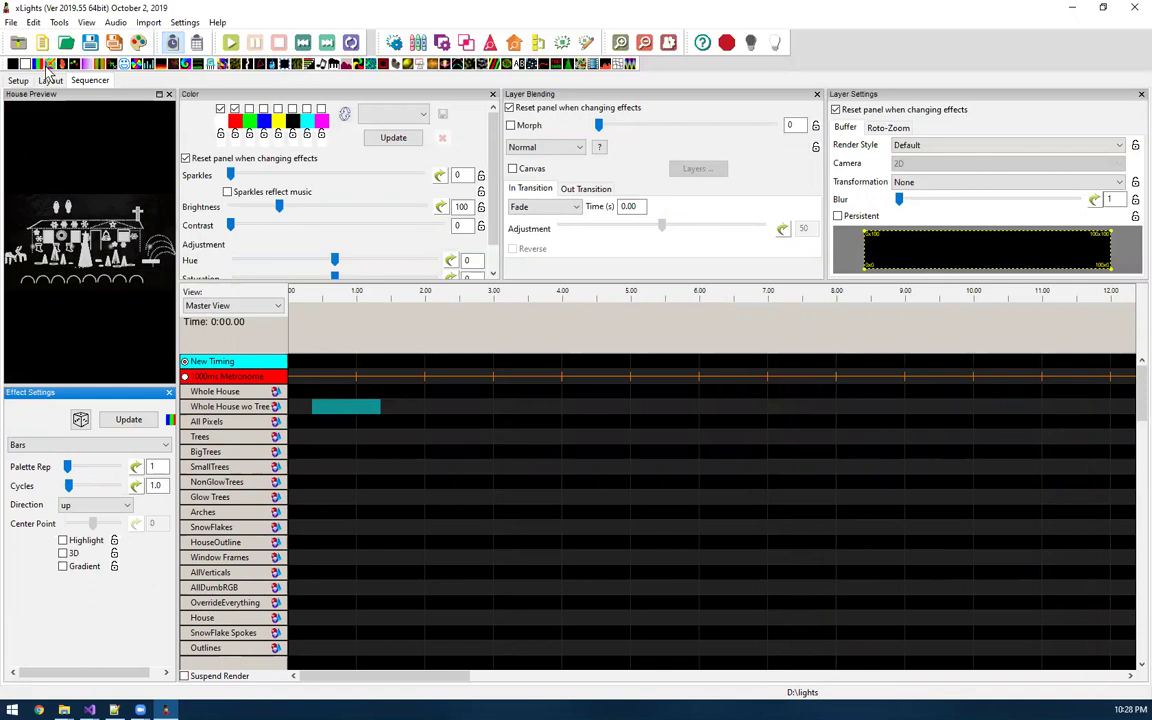
left_click_drag(50, 65, 466, 406)
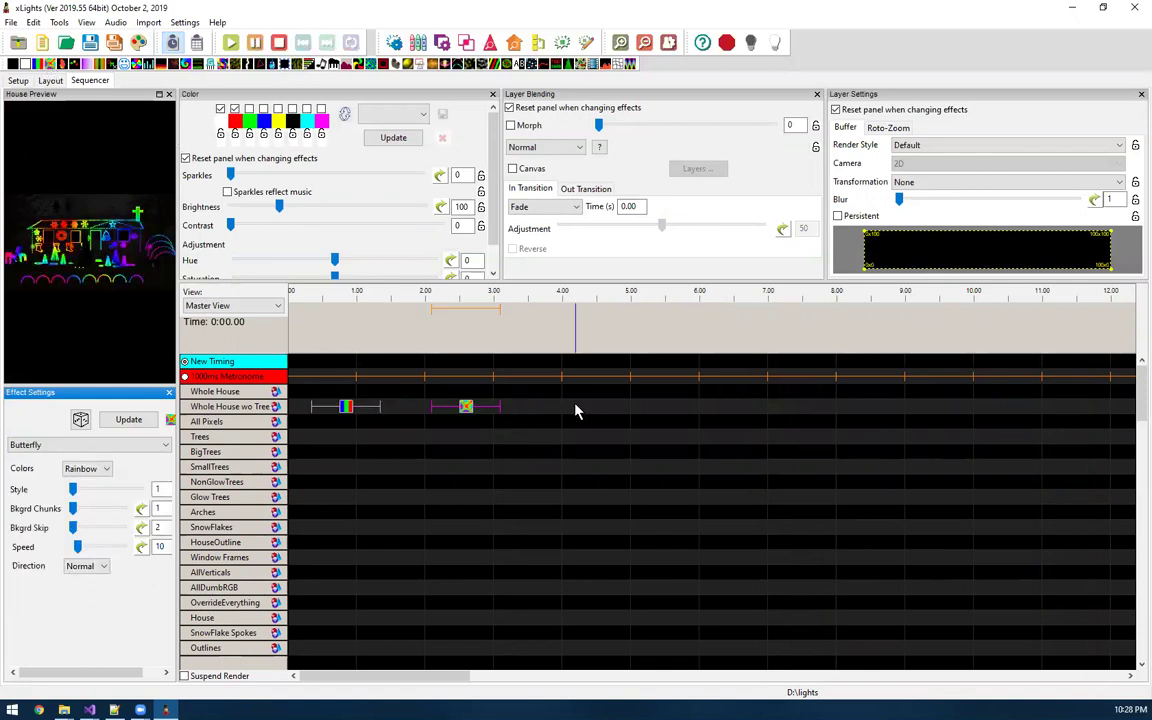
left_click(640, 206)
left_click(618, 409)
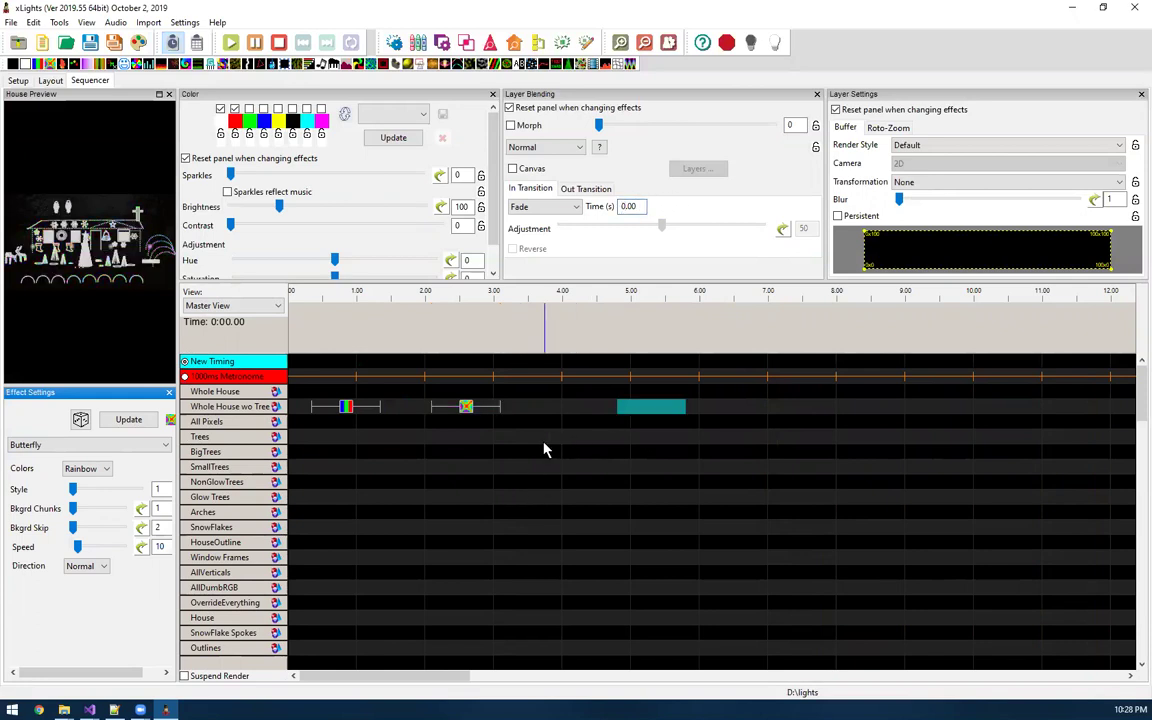
left_click(524, 411)
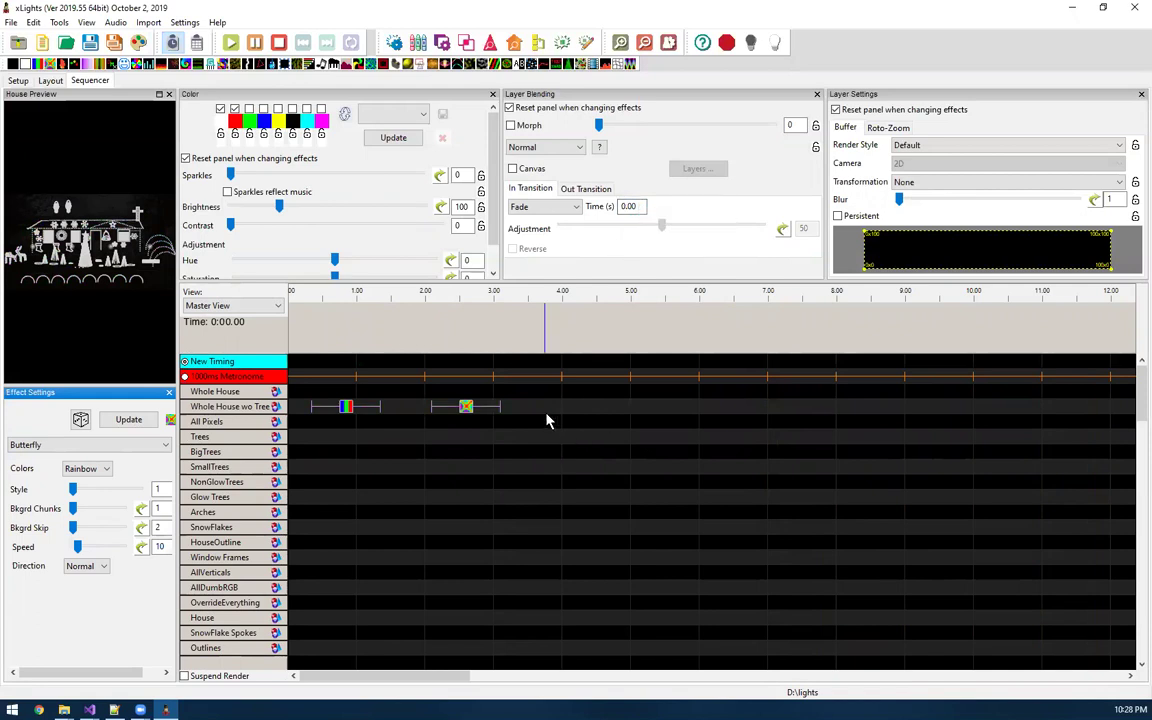
Delete the Butterfly effect from the Whole House wo Tree row
left_click(598, 407)
left_click_drag(440, 394, 538, 420)
key("Delete")
Select the Bars effect on the Whole House wo Tree row to preview it
left_click(347, 407)
left_click(345, 407)
left_click(345, 407)
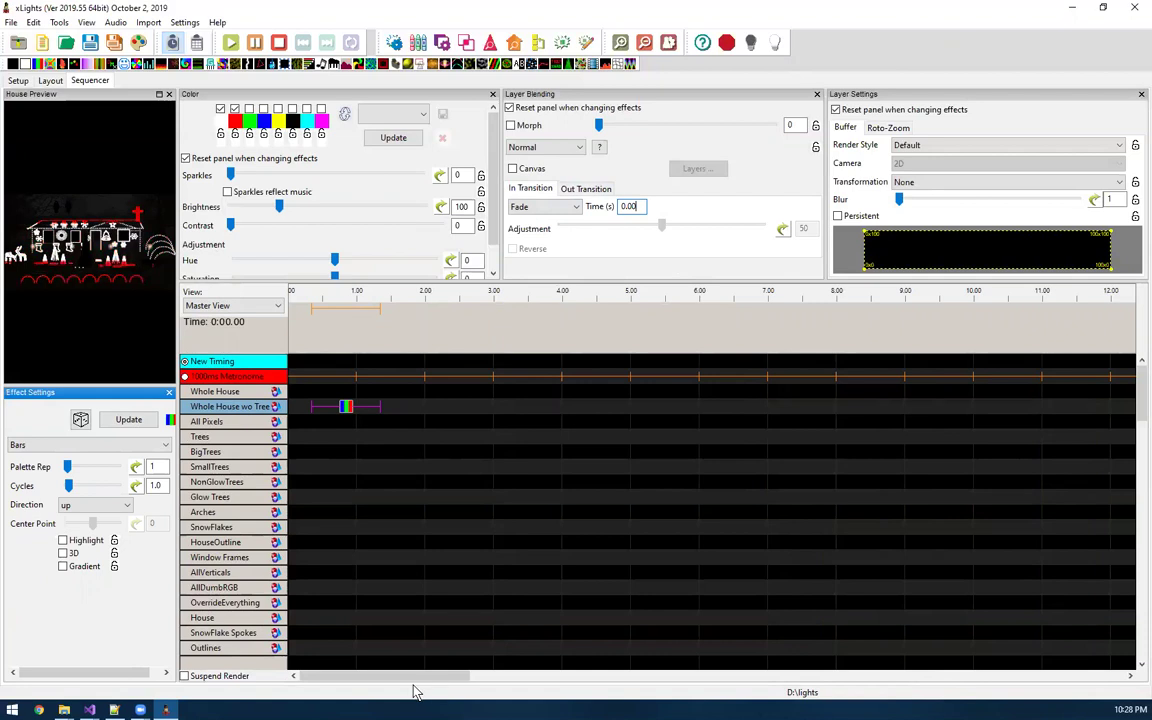
mouse_move(114, 710)
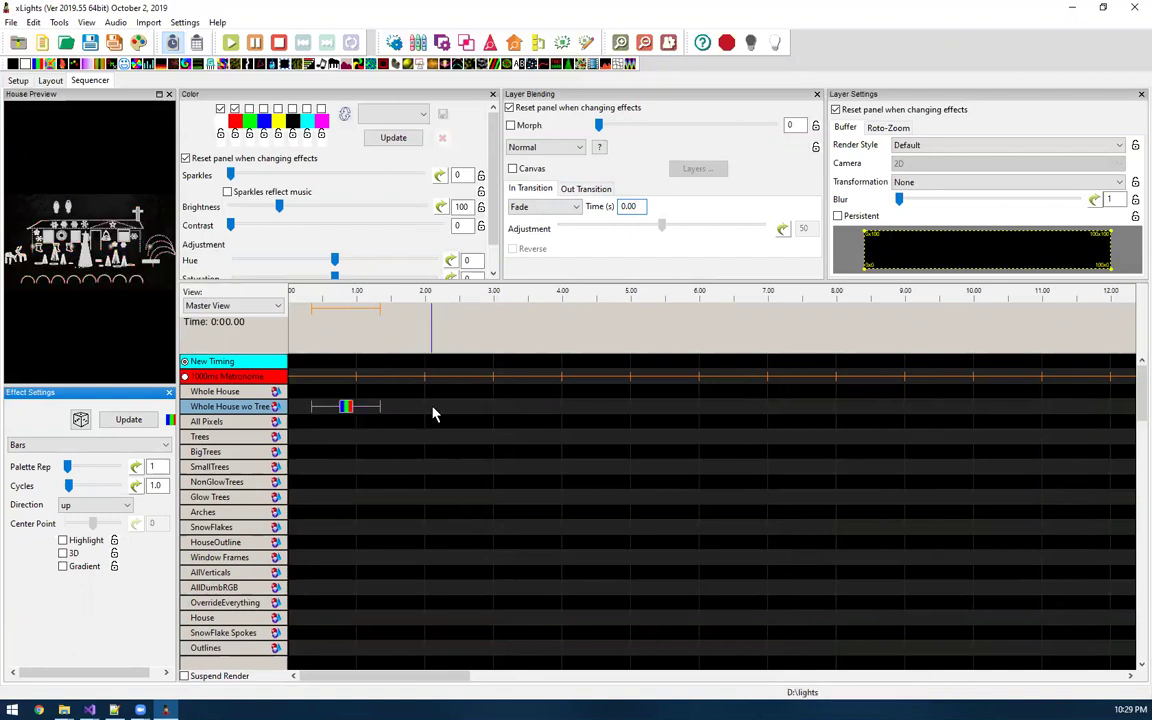
left_click_drag(432, 408, 486, 409)
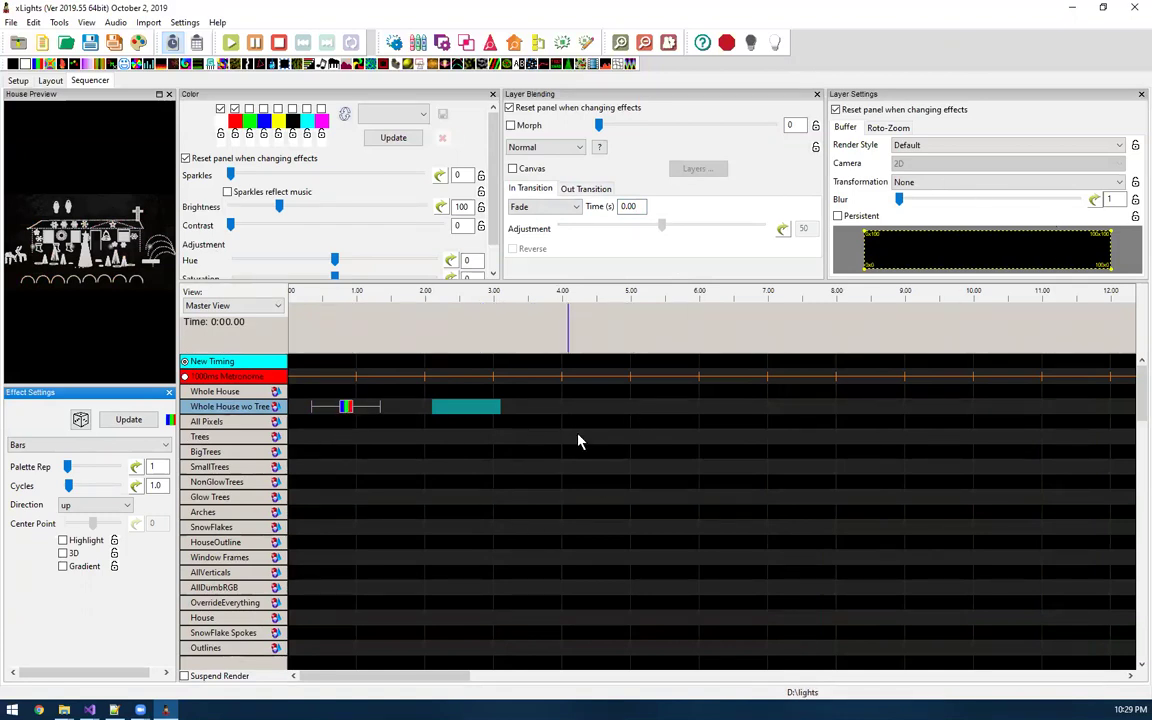
left_click(350, 410)
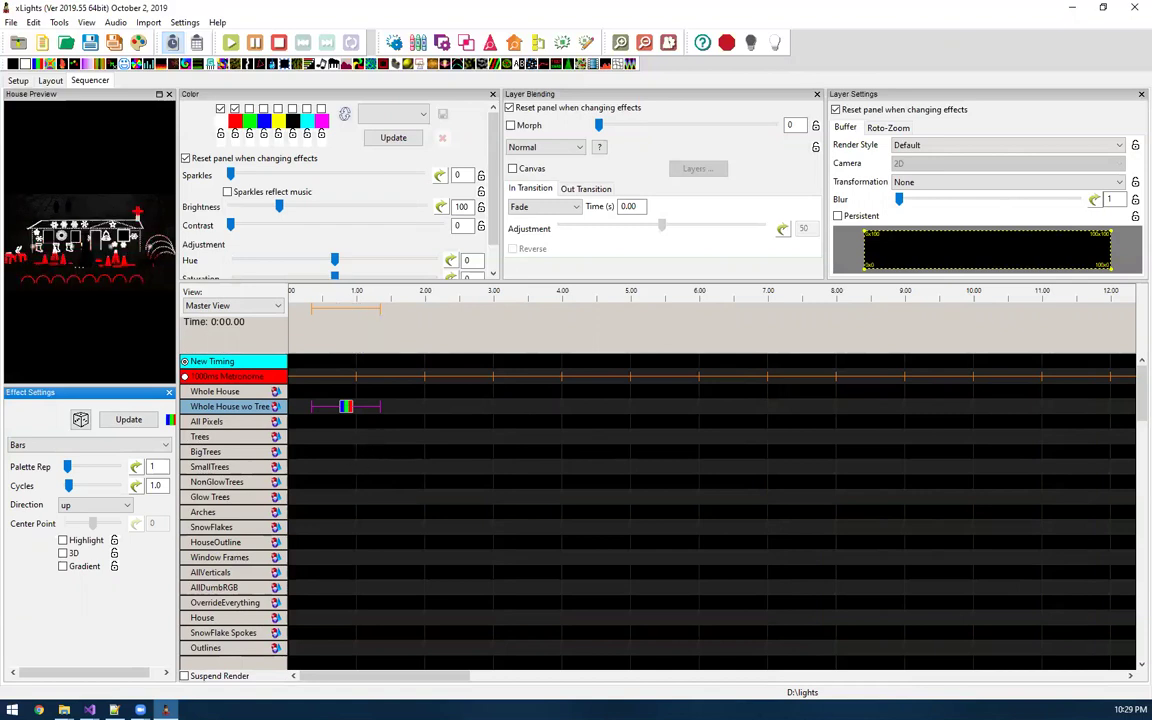
Look over the keybinding entries in xlights_keybindings.xml in Notepad++, and return to xLights
left_click(115, 709)
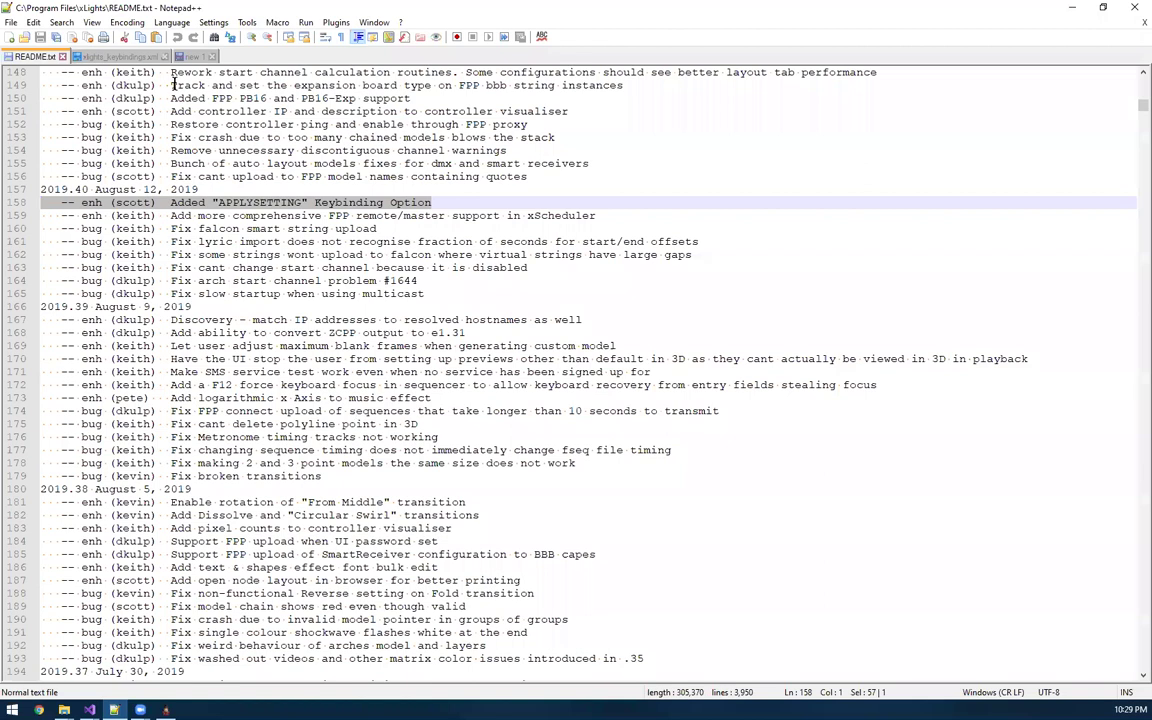
left_click(120, 57)
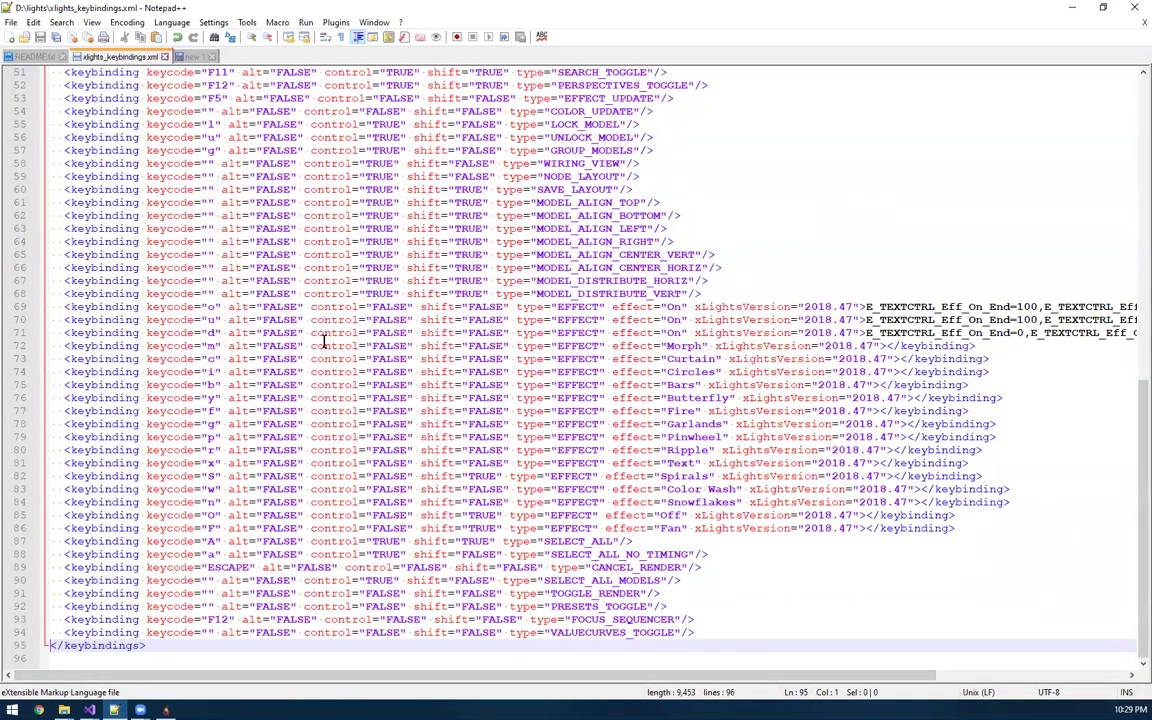
left_click(1072, 10)
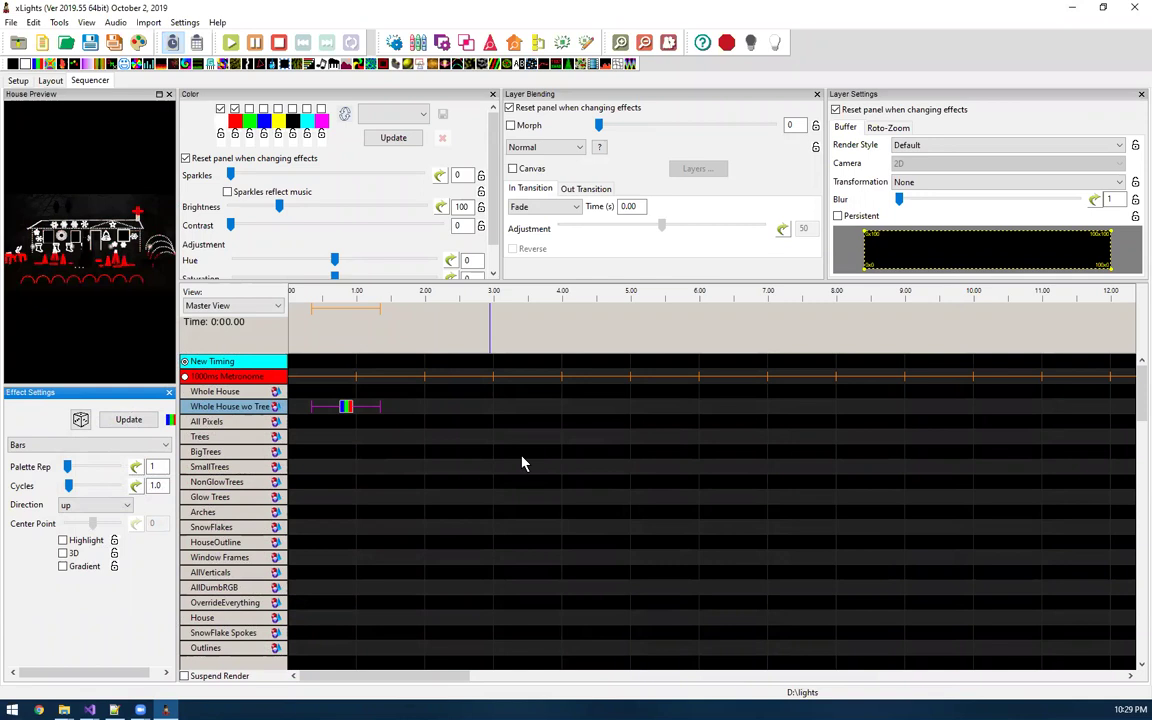
Copy the Bars effect and paste its settings text into the new 1 document in Notepad++
right_click(347, 409)
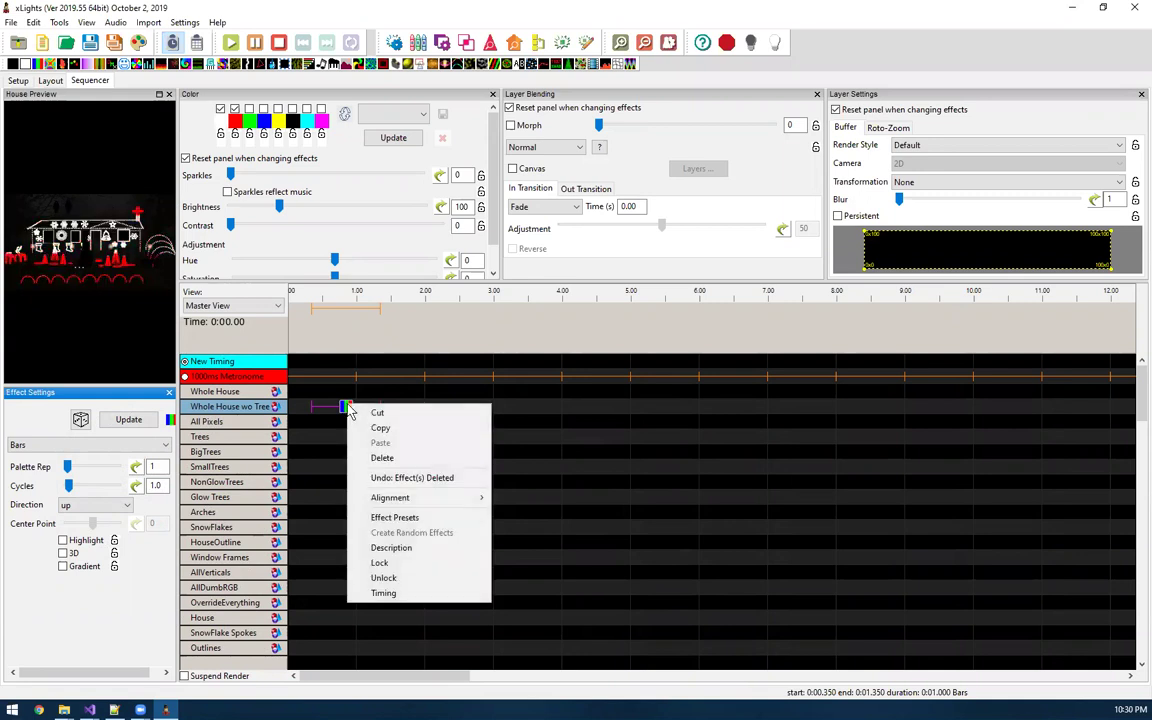
left_click(375, 427)
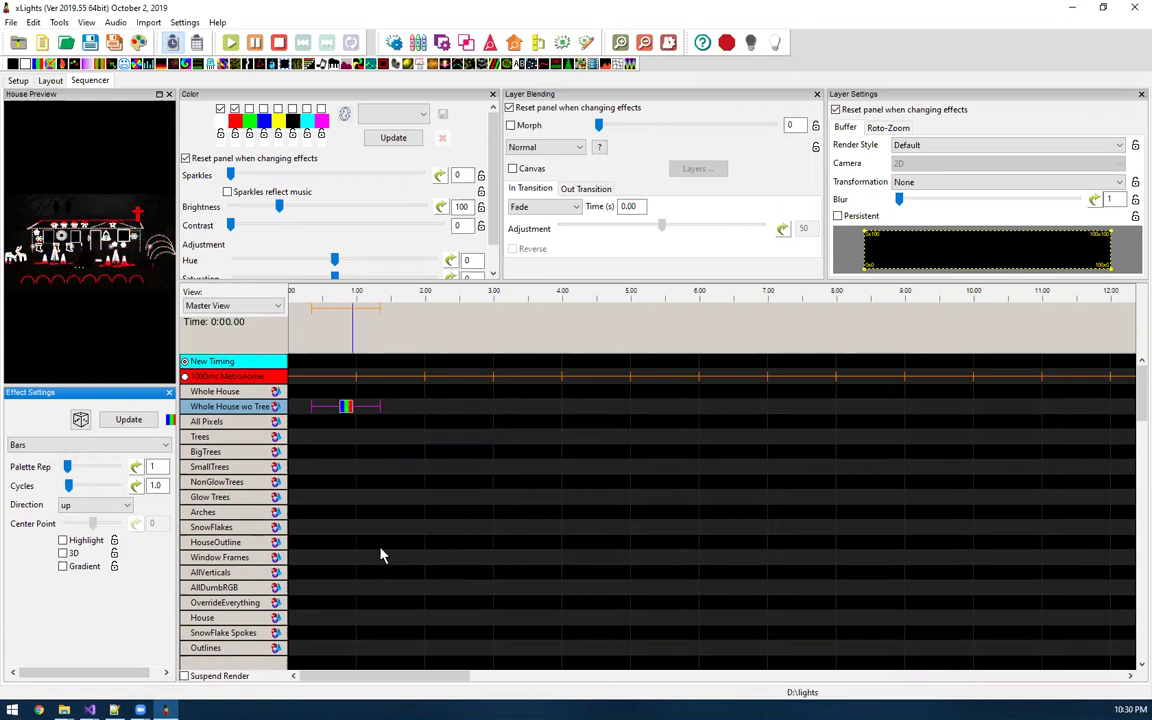
key("alt+Tab")
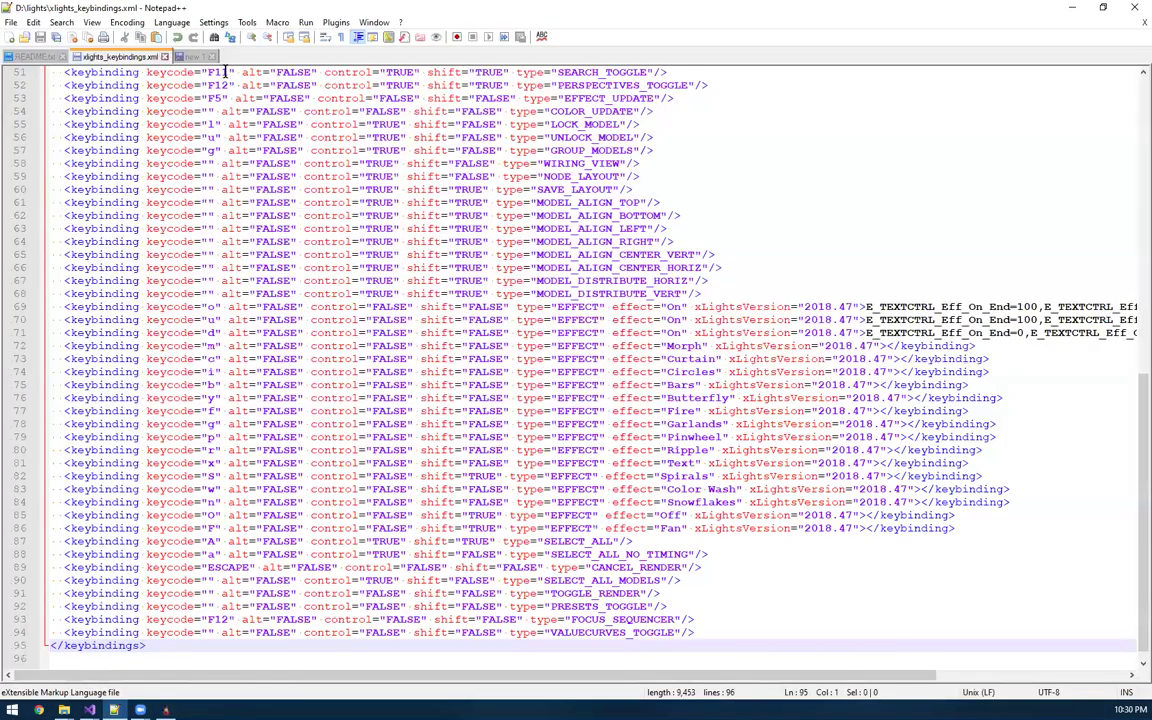
left_click(194, 59)
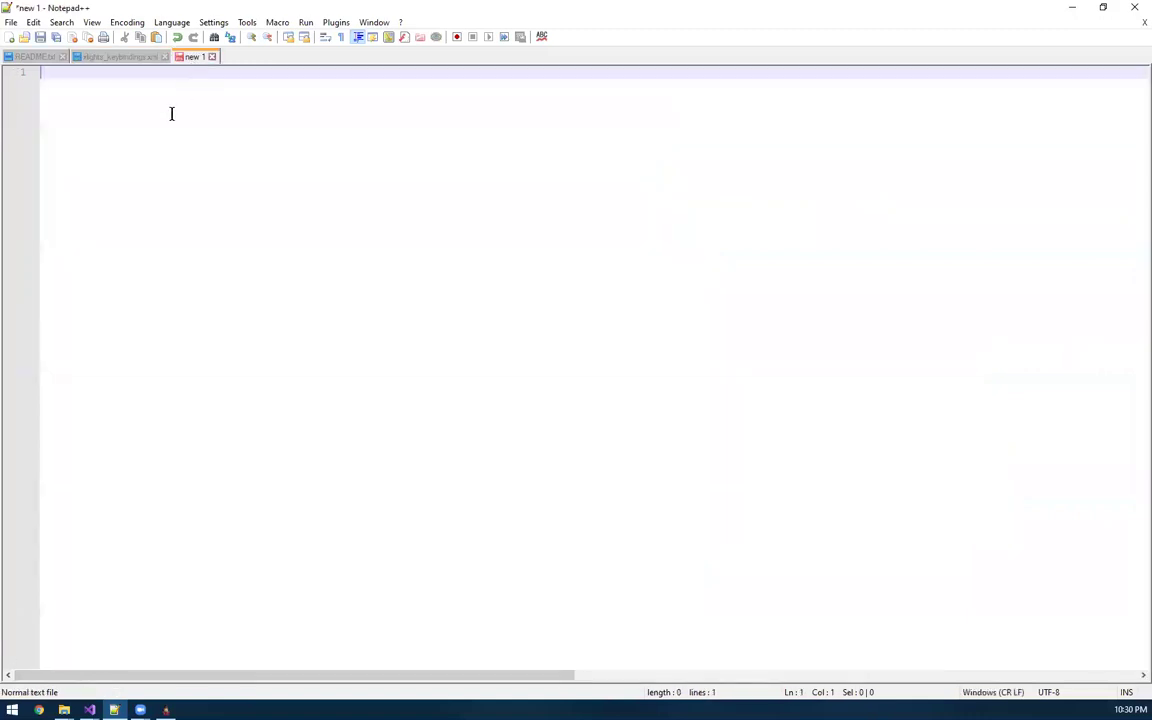
key("ctrl+v")
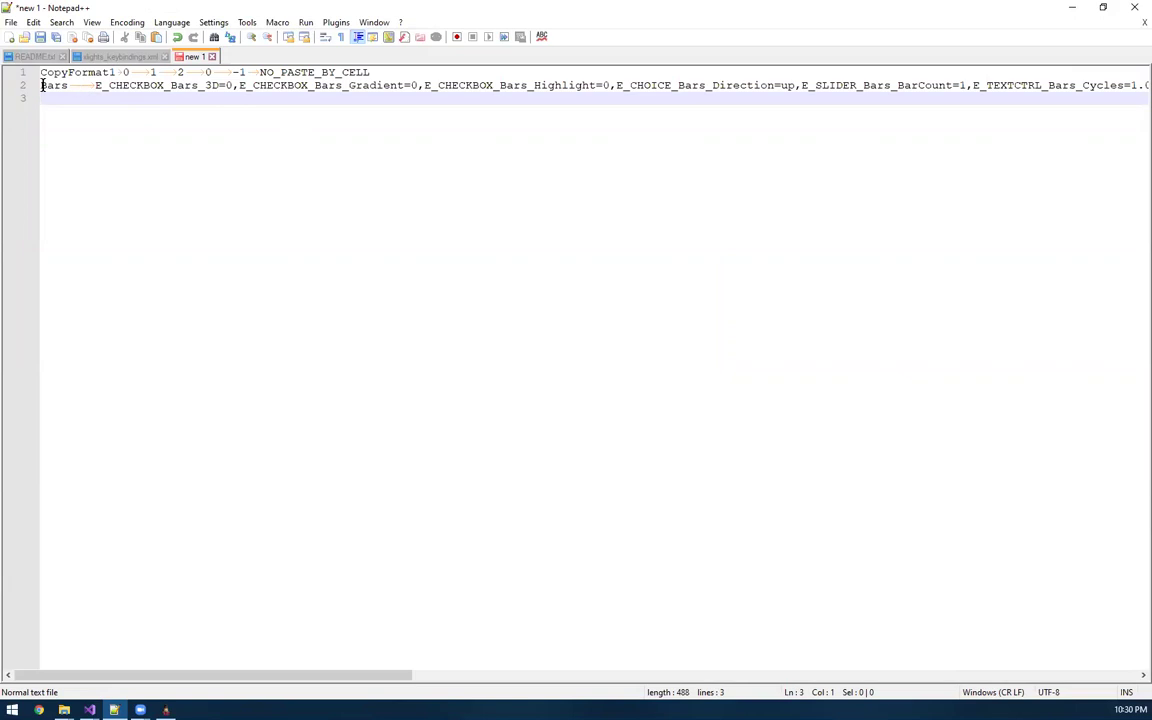
Examine the pasted Bars settings text in the new 1 document and delete all of it
left_click_drag(42, 85, 200, 86)
left_click(325, 170)
left_click_drag(14, 75, 54, 74)
left_click_drag(220, 195, 33, 73)
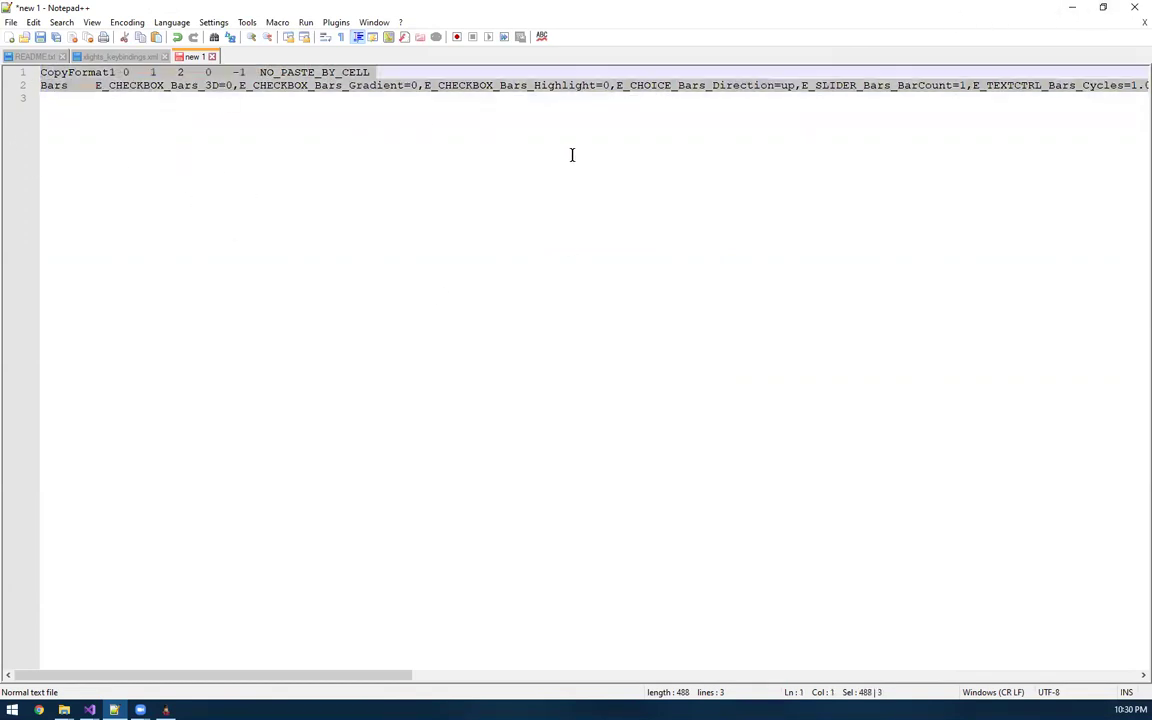
key("Delete")
Switch back to xLights and delete the Bars effect from the Whole House wo Tree row
left_click(1072, 7)
left_click(392, 406)
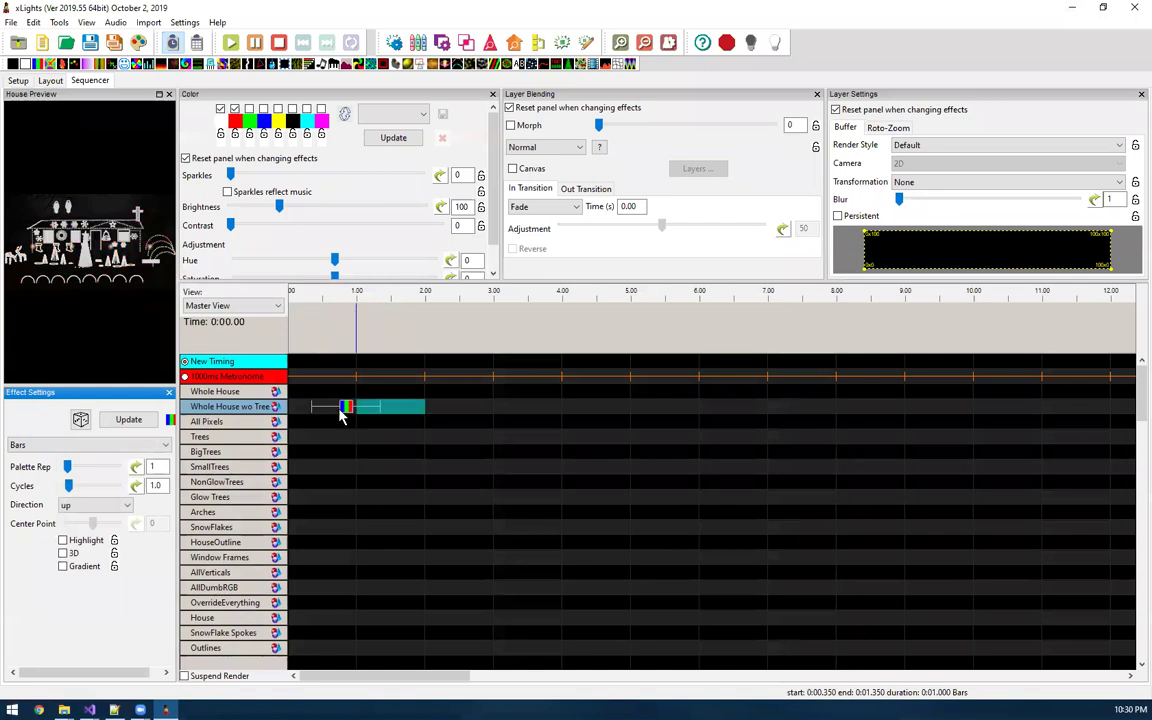
left_click(345, 408)
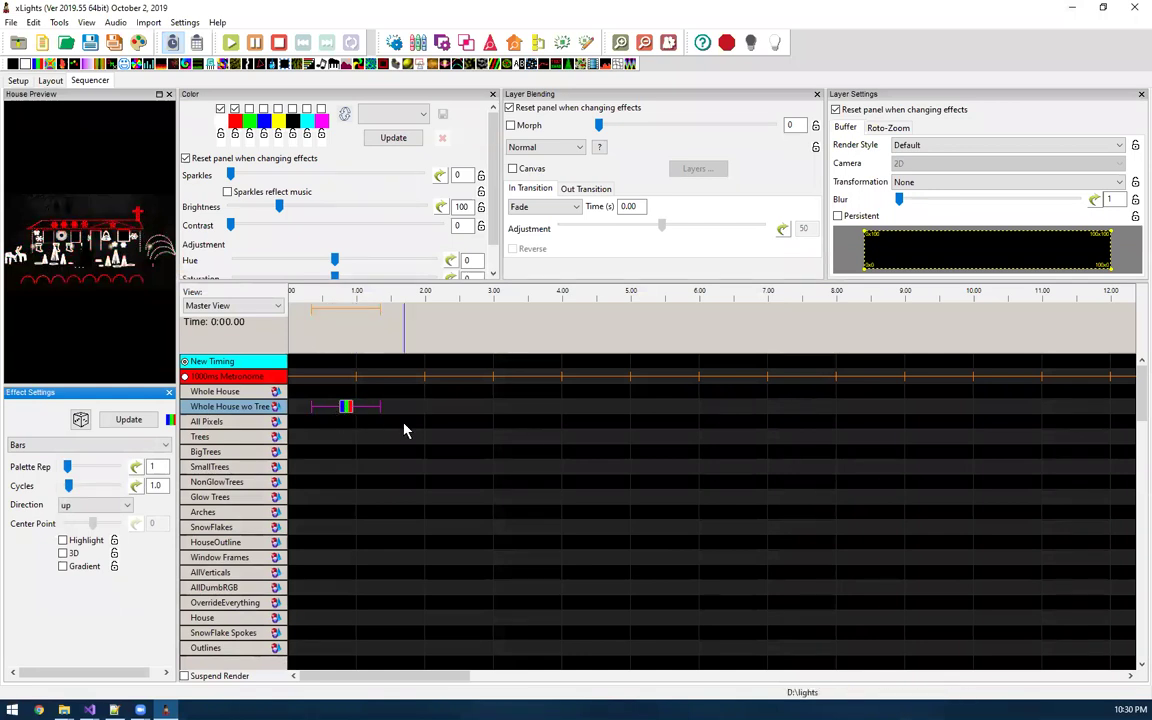
key("Delete")
Place an On effect at the start of the Whole House row with a 1.00-second Fade in-transition
left_click_drag(25, 63, 357, 406)
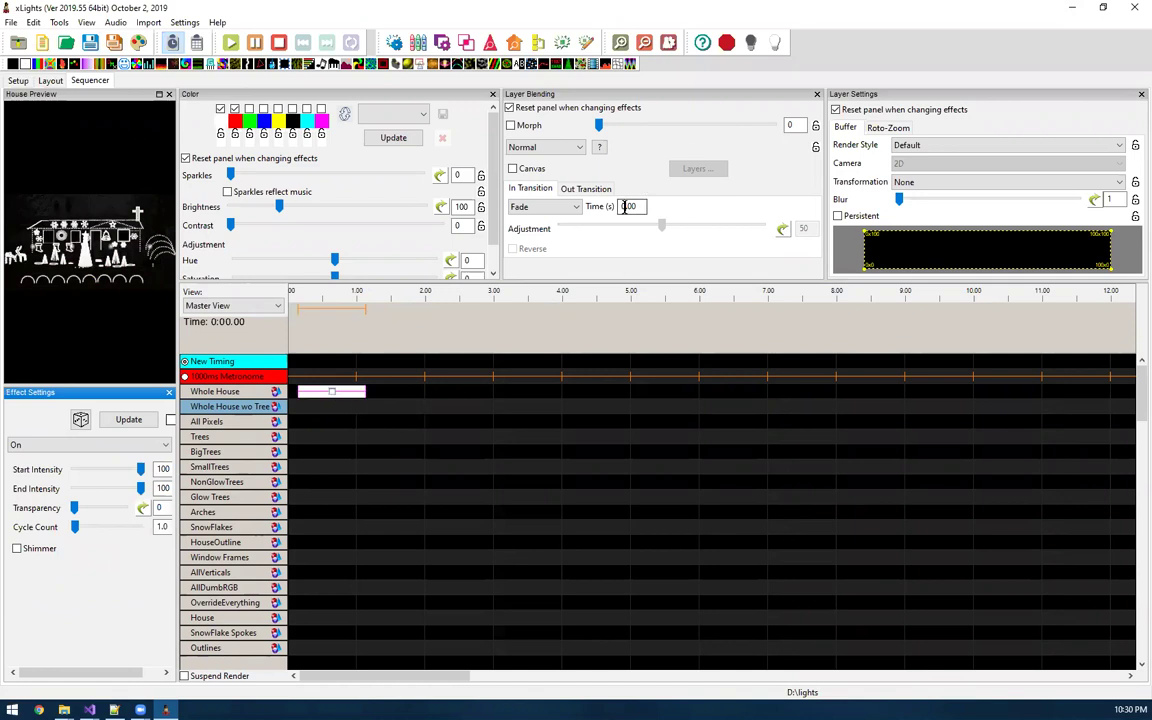
left_click_drag(628, 206, 617, 209)
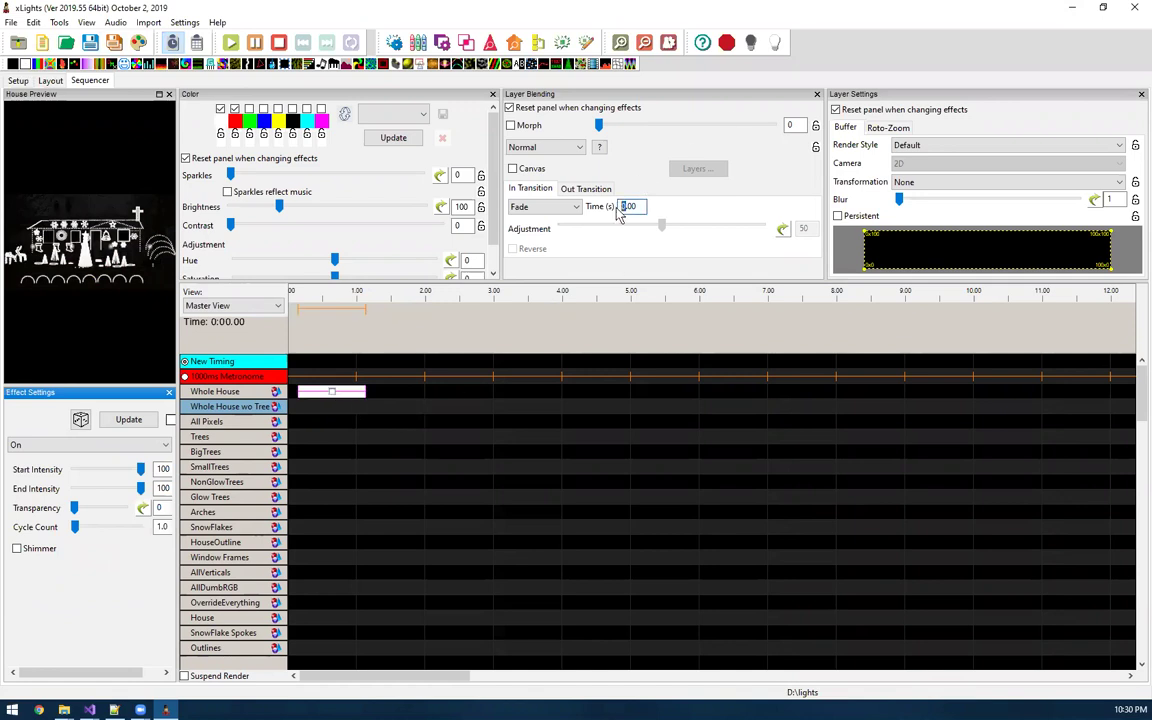
Copy the On effect and paste its settings text into the new 1 document in Notepad++
right_click(338, 396)
left_click(366, 418)
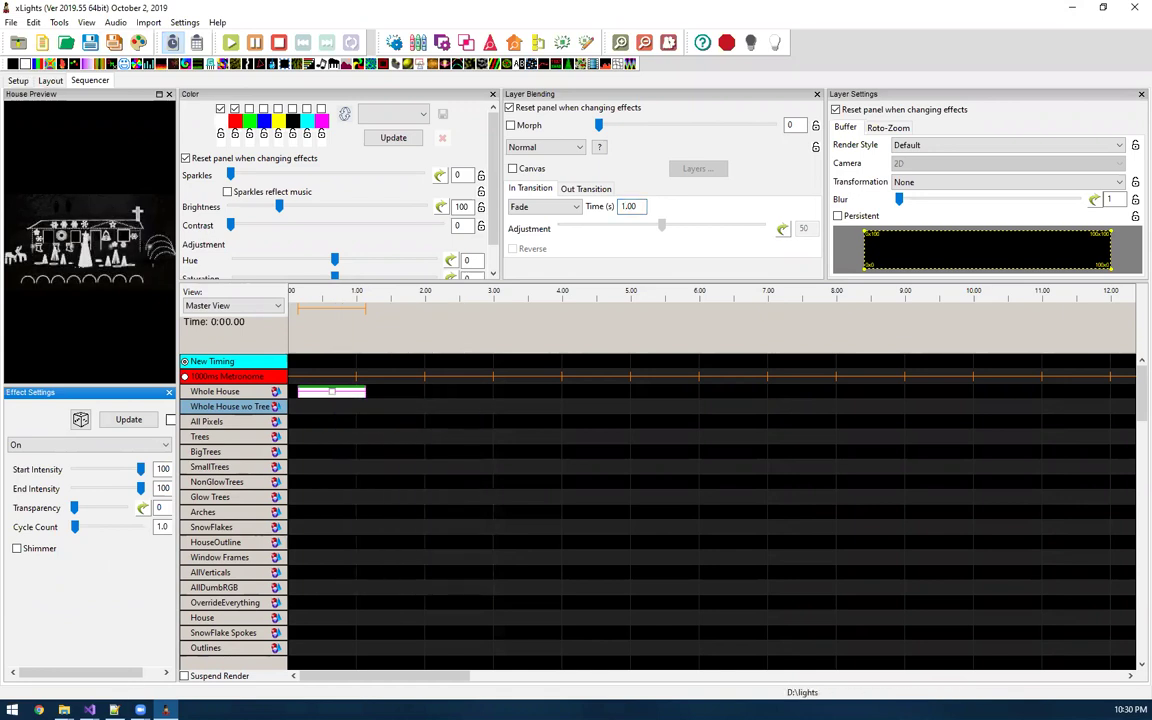
key("alt+Tab")
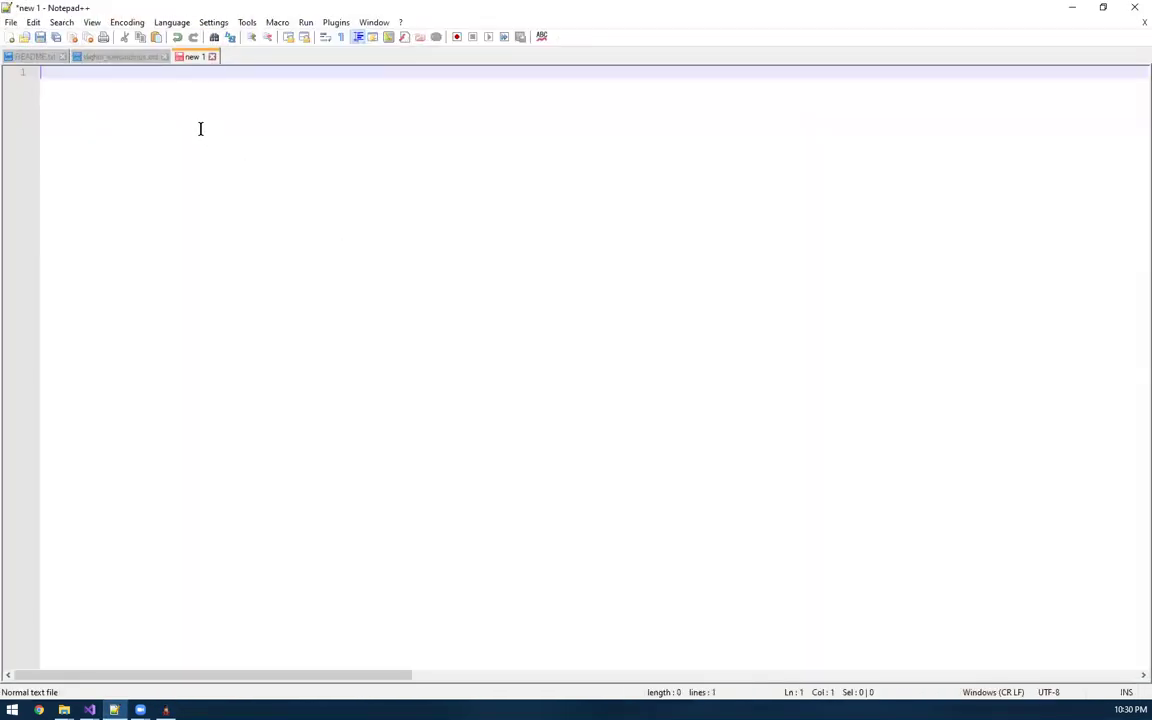
key("ctrl+v")
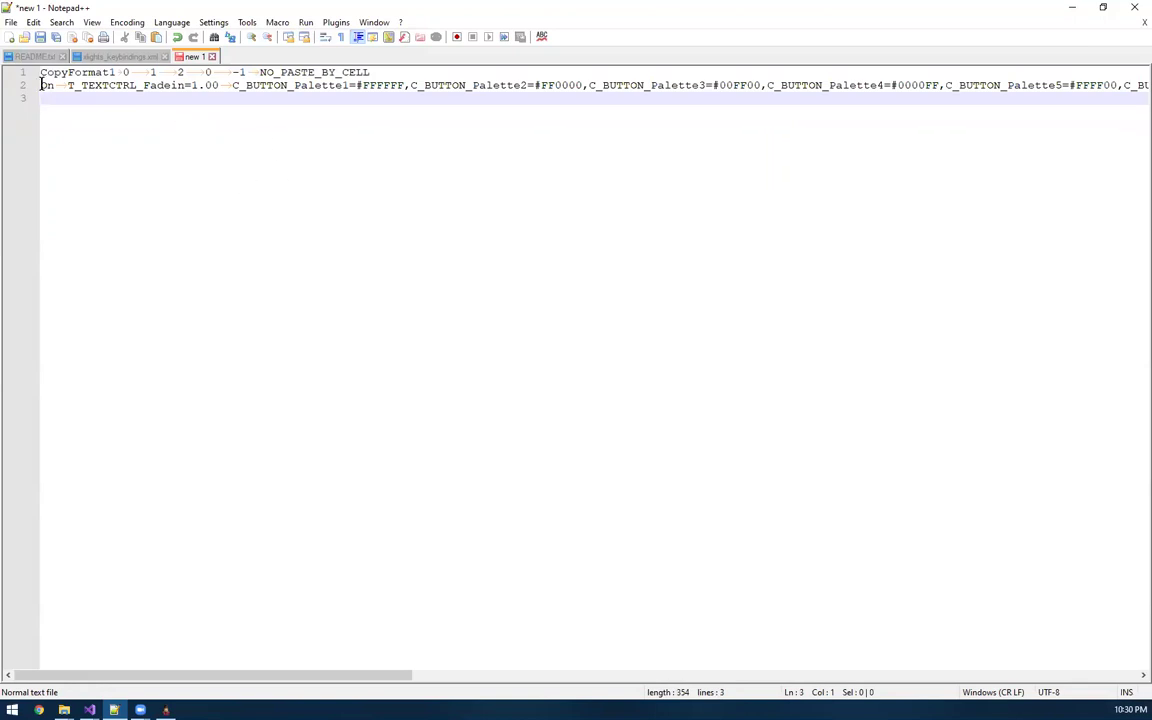
Copy the setting text T_TEXTCTRL_Fadein=1.00 from the pasted On effect data
left_click_drag(42, 85, 216, 89)
right_click(195, 88)
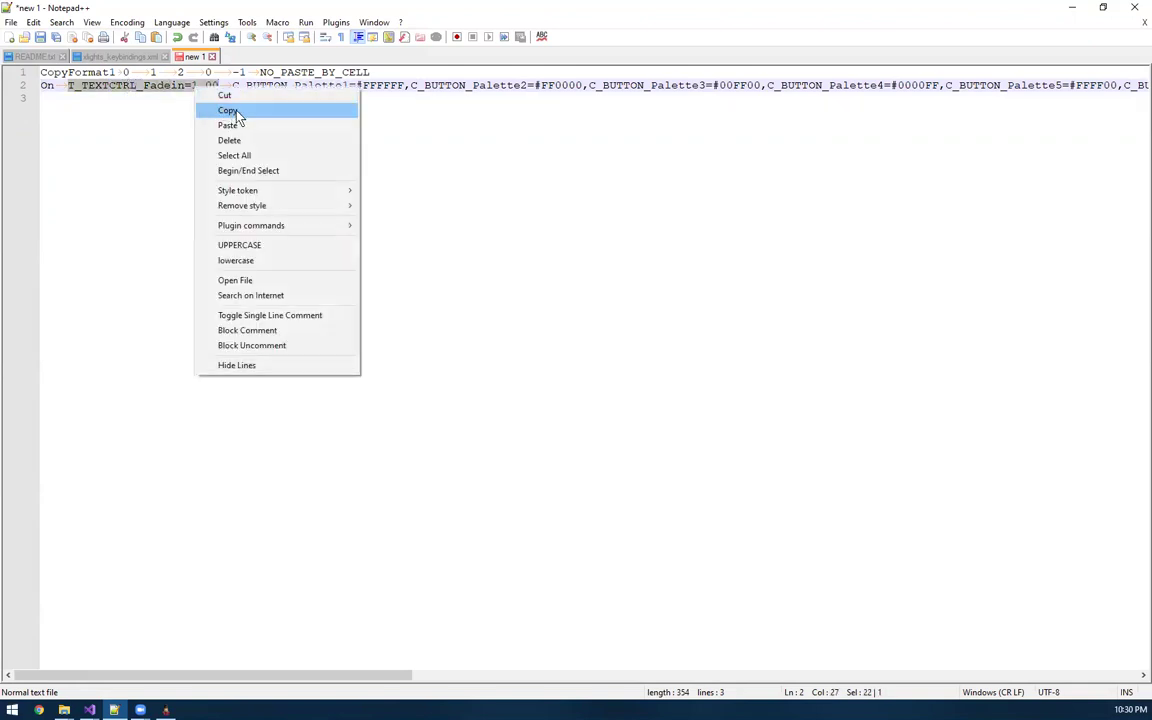
left_click(238, 109)
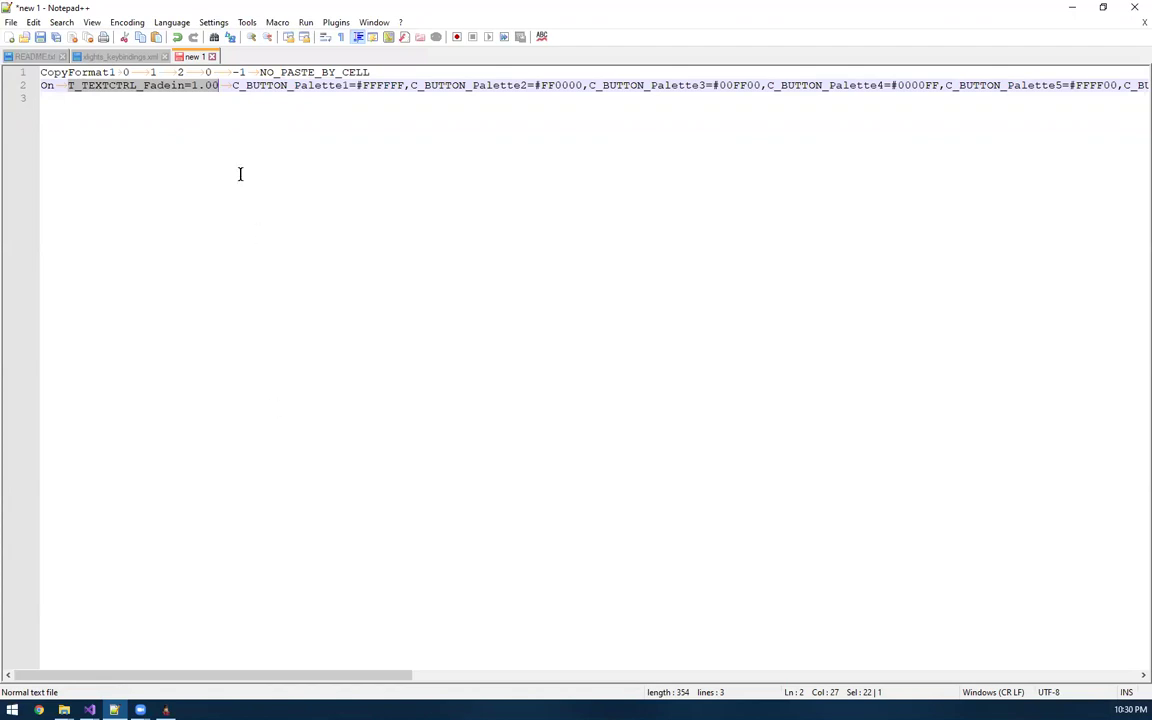
Check the xlights_keybindings.xml entries and the new 1 document, and switch back to xLights
left_click(120, 56)
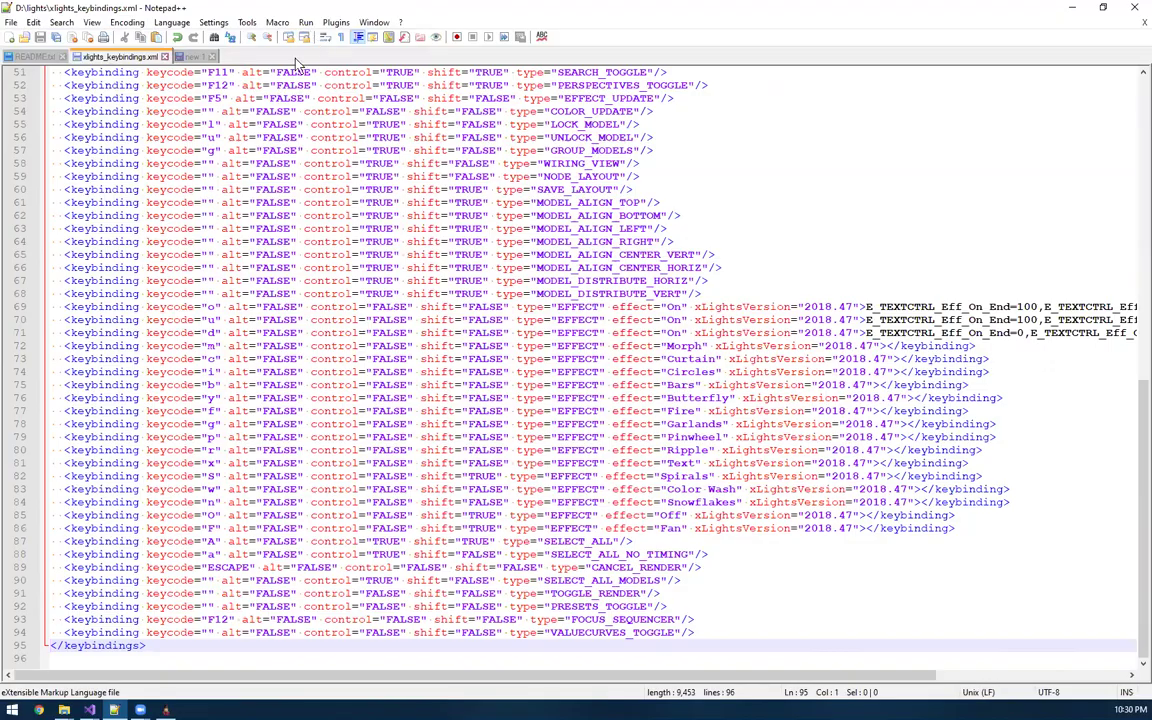
left_click(186, 57)
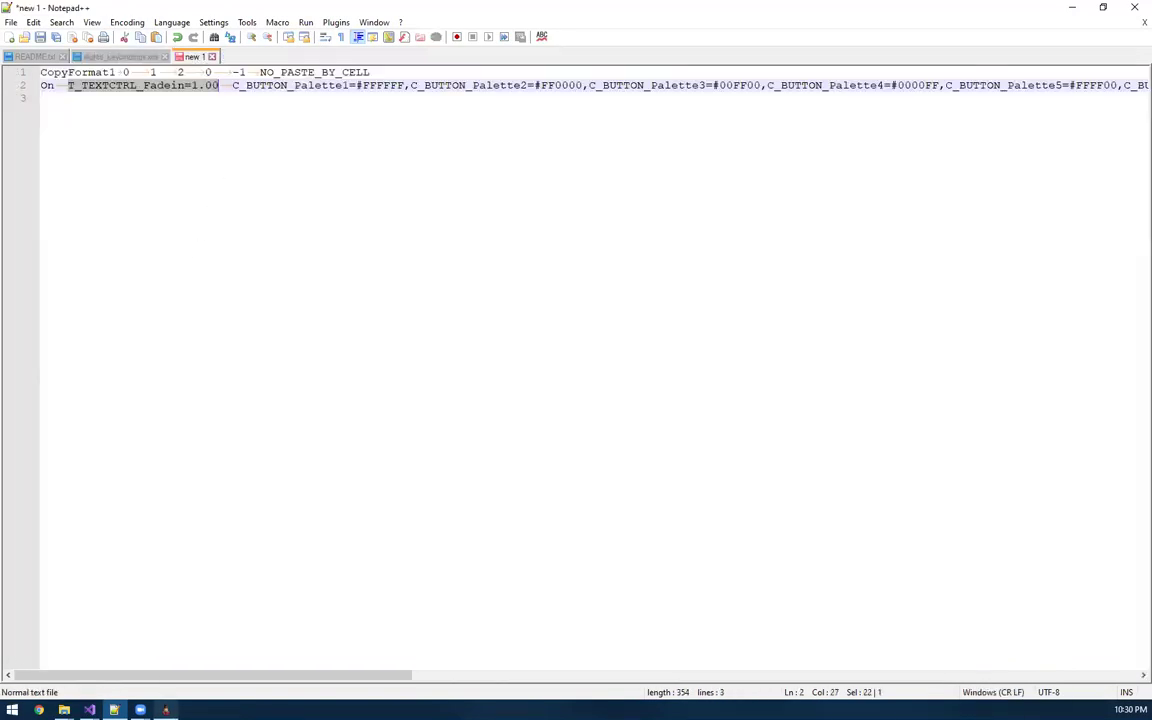
left_click(166, 709)
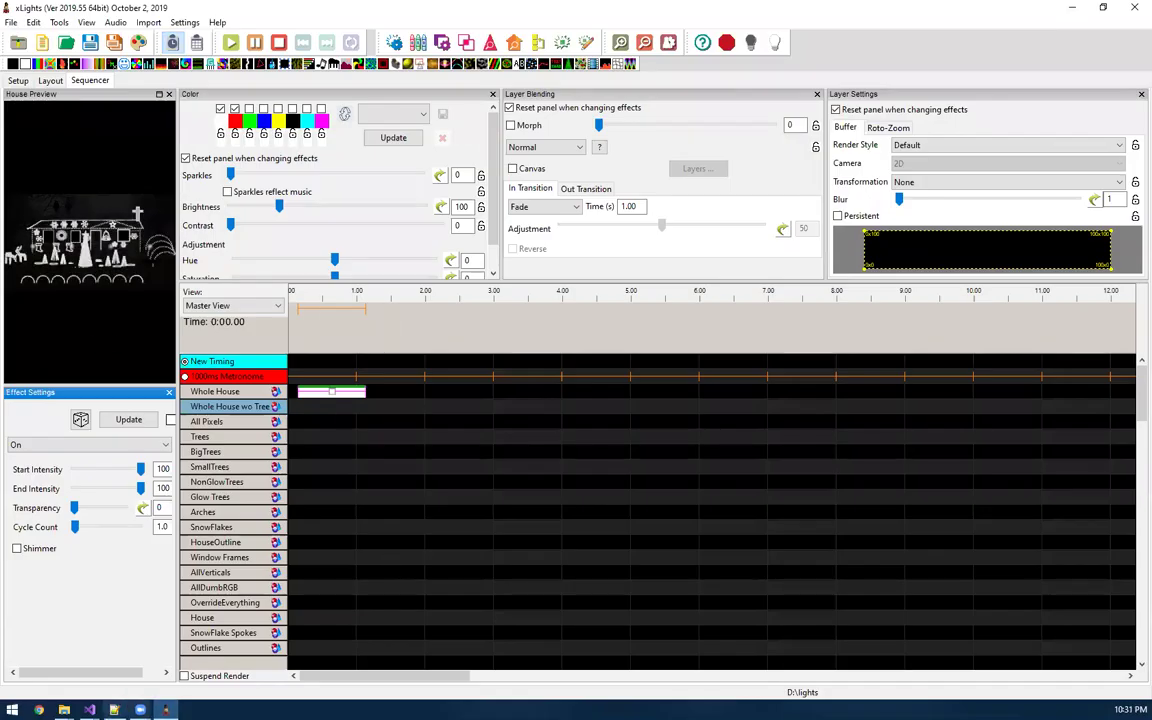
Close xLights and reload the modified xlights_keybindings.xml file in Notepad++
mouse_move(114, 709)
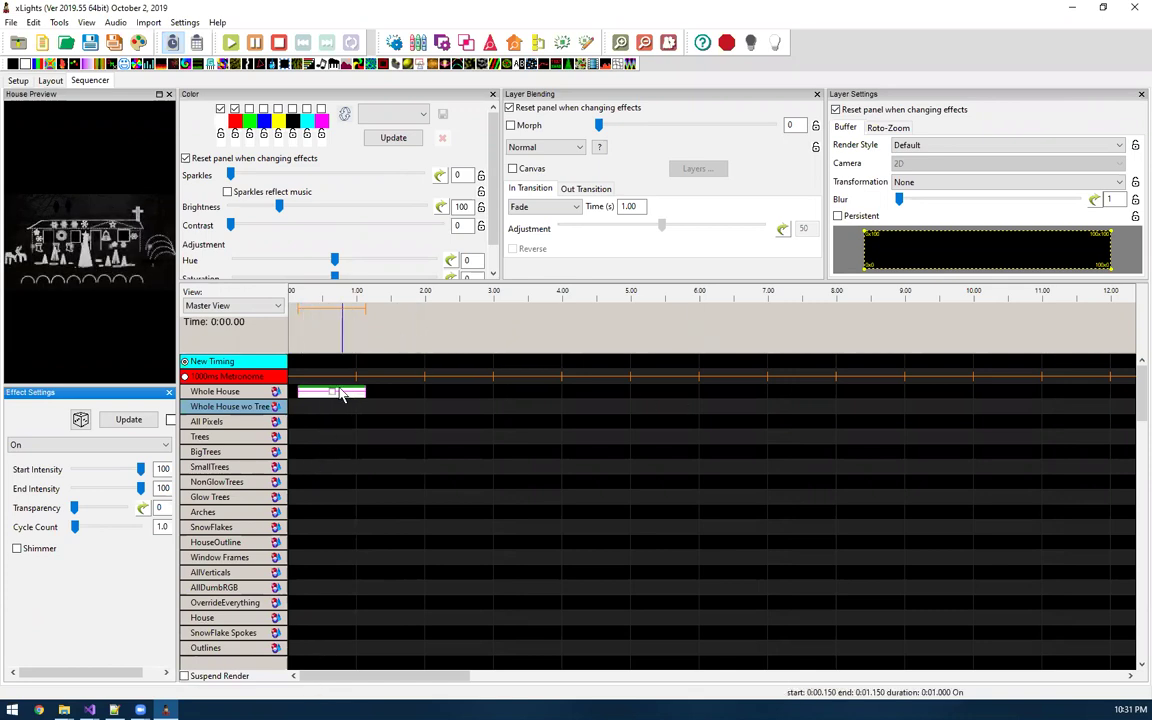
left_click(1135, 7)
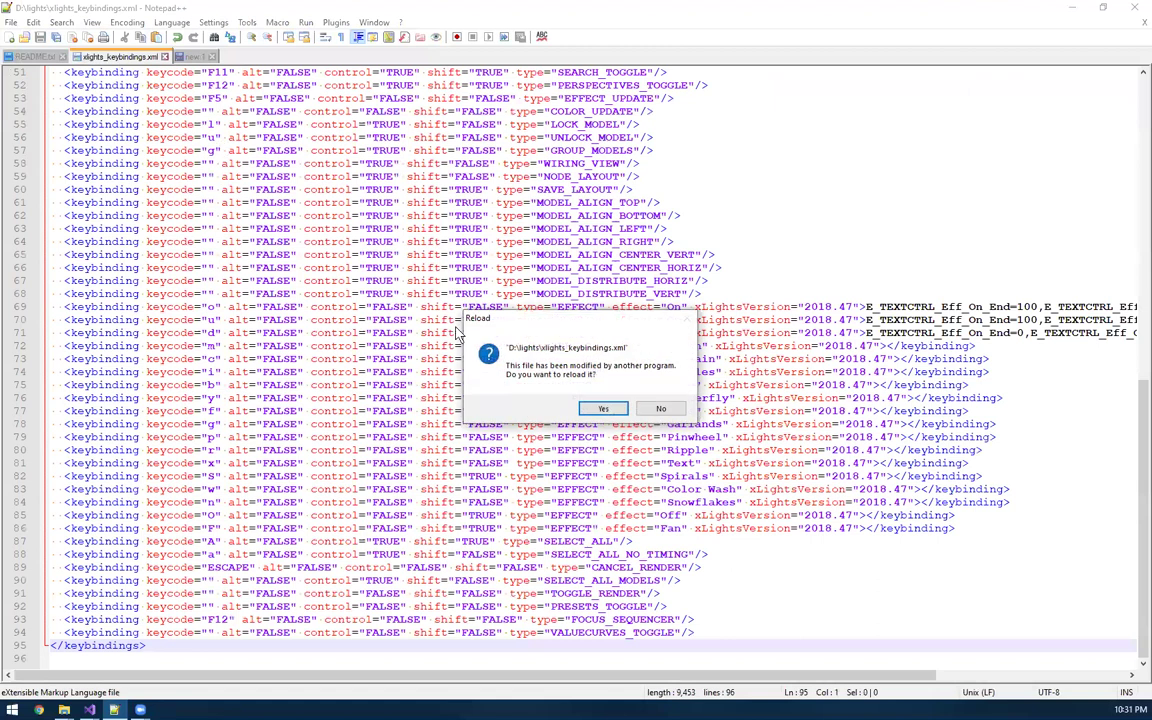
left_click_drag(562, 321, 504, 307)
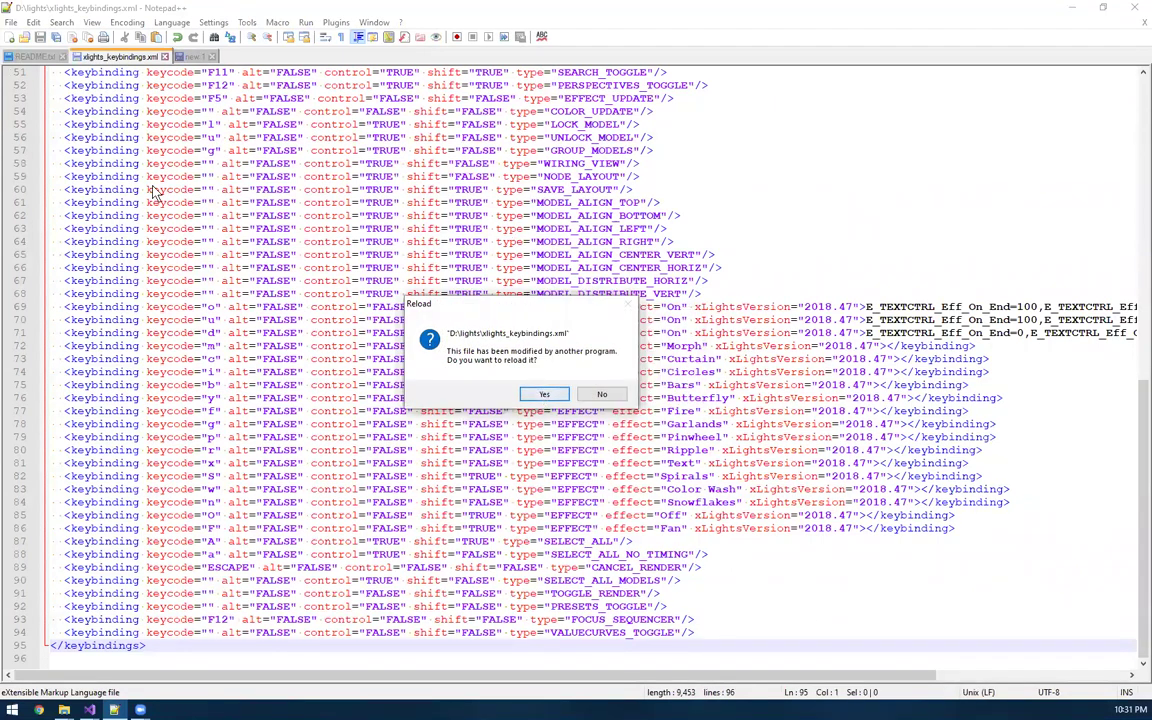
left_click(553, 396)
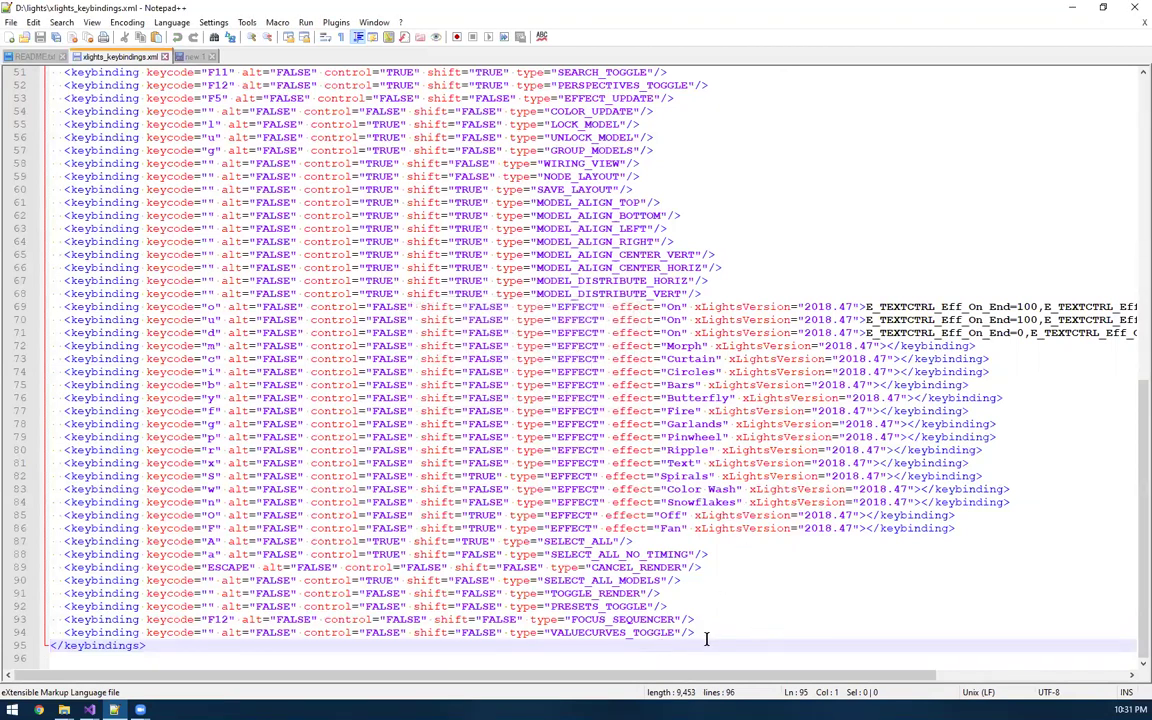
left_click_drag(705, 634, 34, 639)
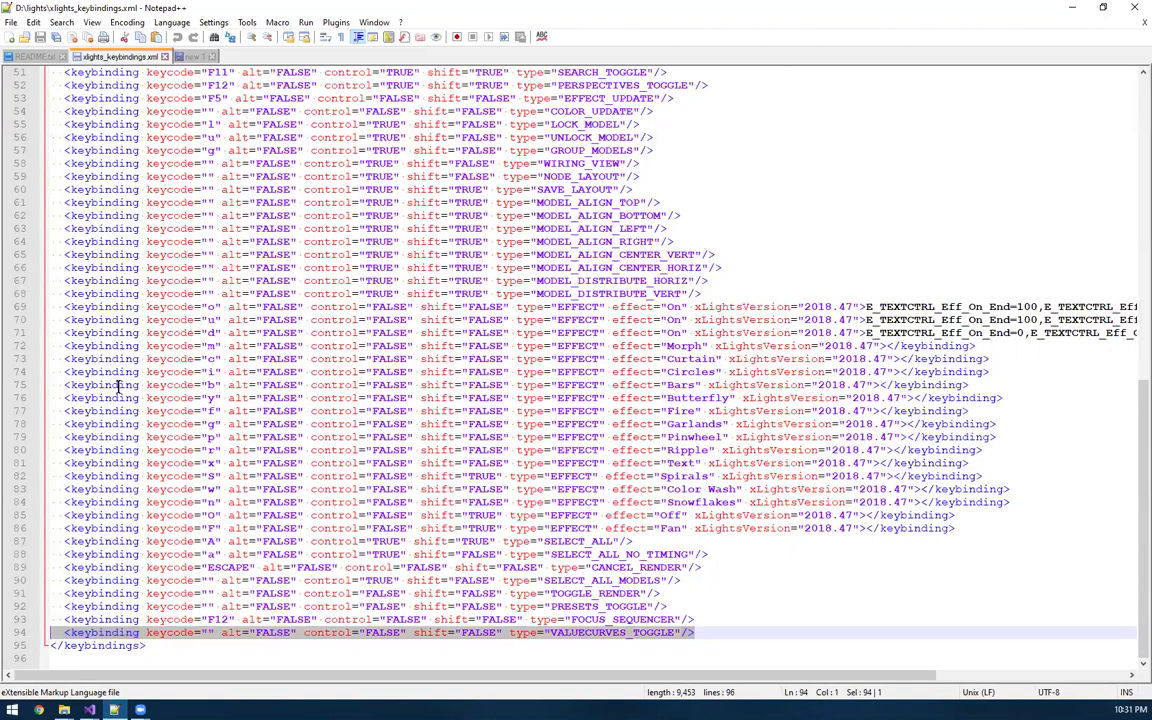
left_click_drag(203, 163, 222, 295)
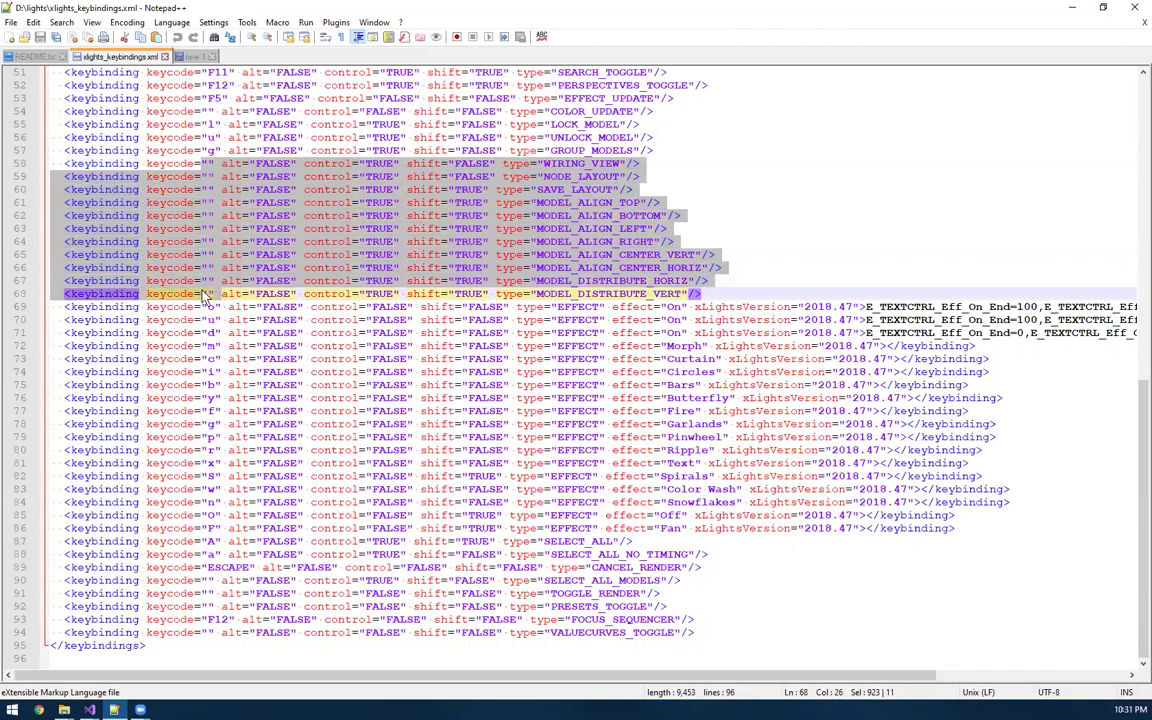
left_click(730, 235)
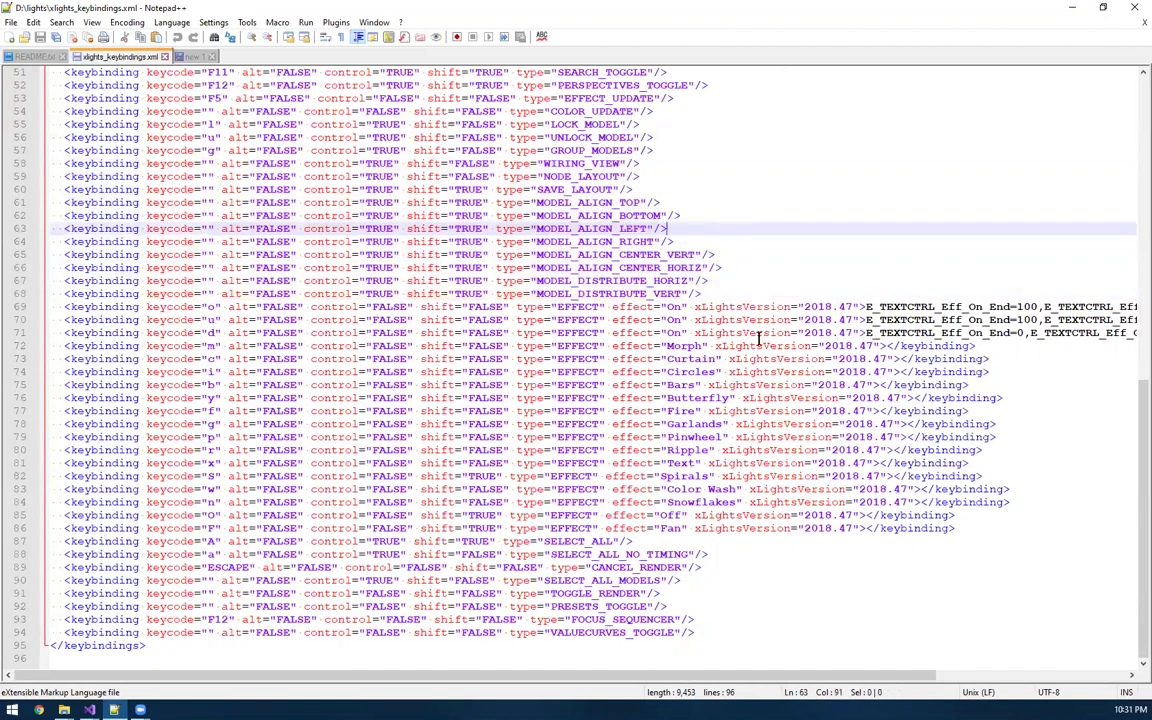
Duplicate the keycode "o" On effect keybinding onto a new line after the VALUECURVES_TOGGLE entry, matching the indentation of the other entries
left_click(52, 307)
left_click_drag(52, 307, 1122, 310)
key("ctrl+c")
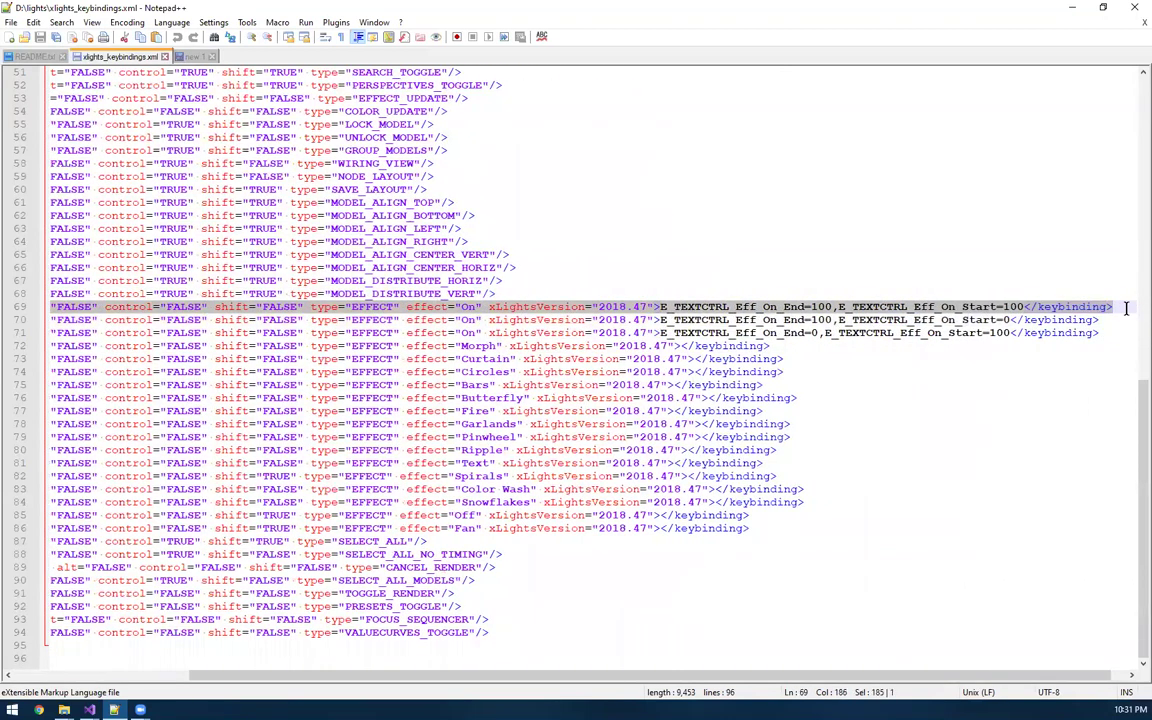
left_click_drag(620, 676, 225, 660)
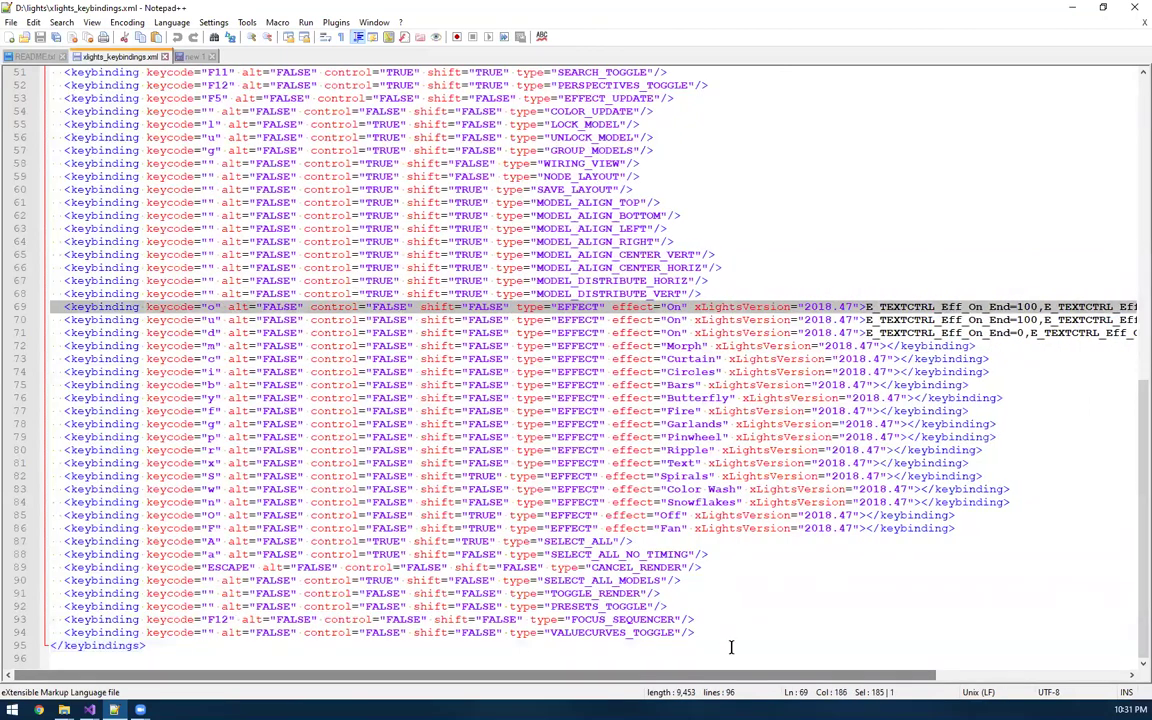
left_click(716, 632)
key("Return")
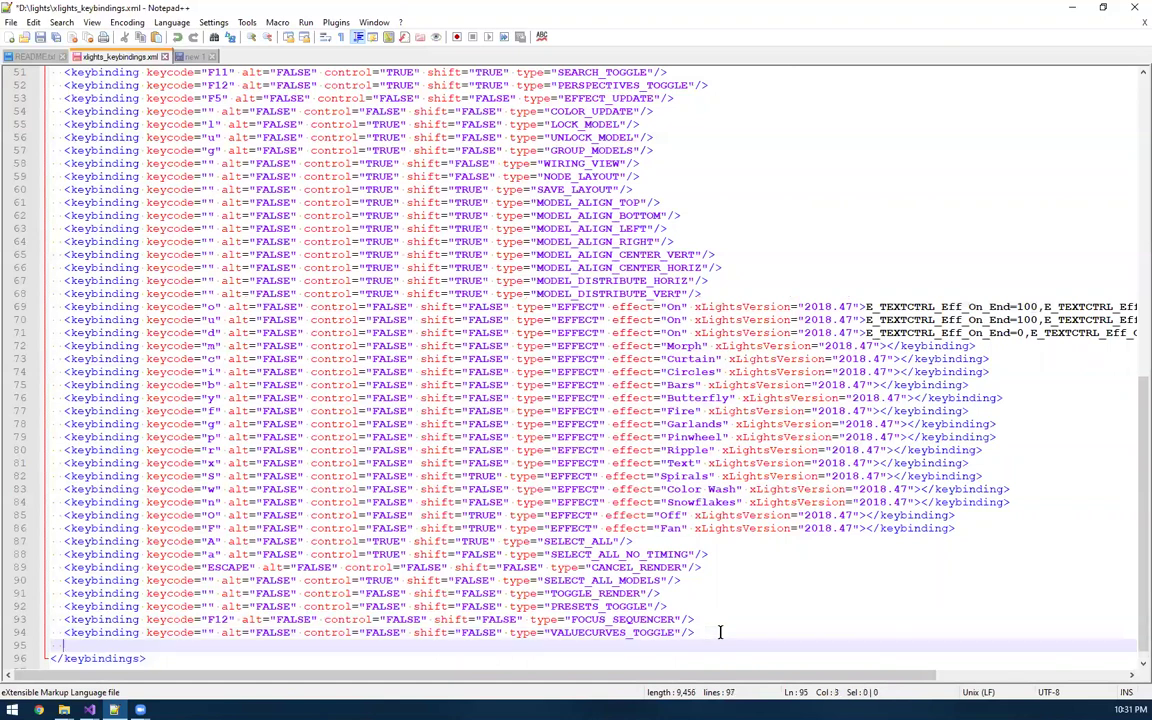
key("ctrl+v")
left_click_drag(473, 681, 230, 680)
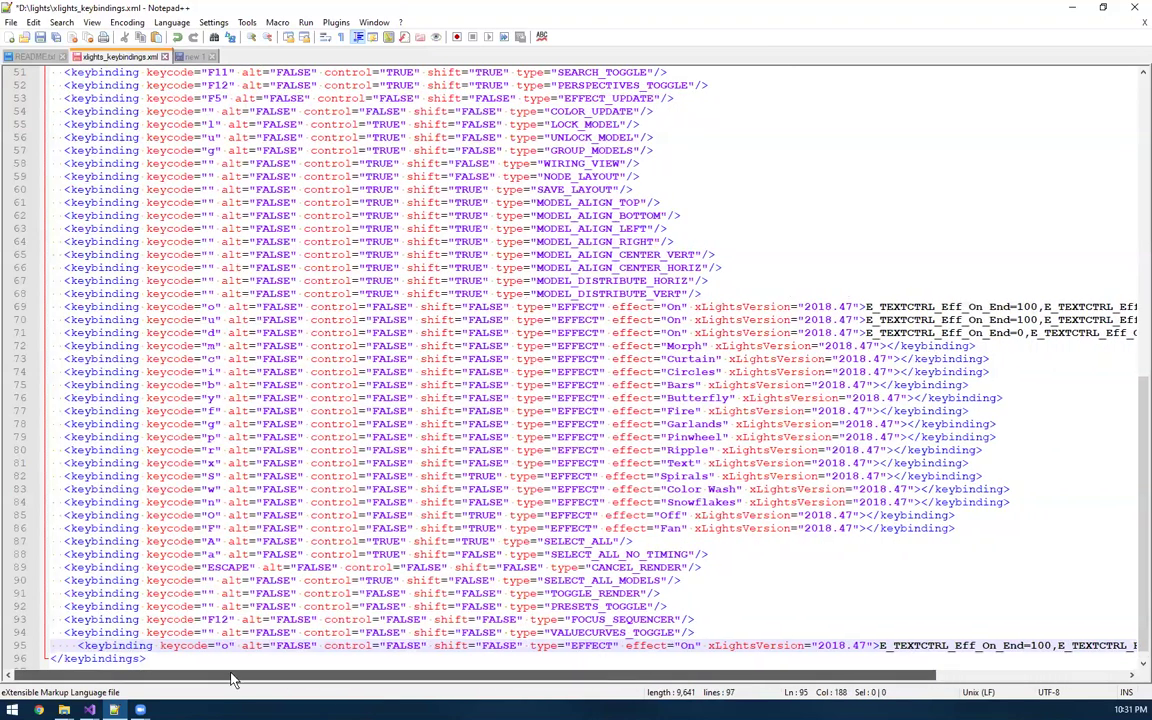
left_click(64, 645)
key("Delete")
key("Delete")
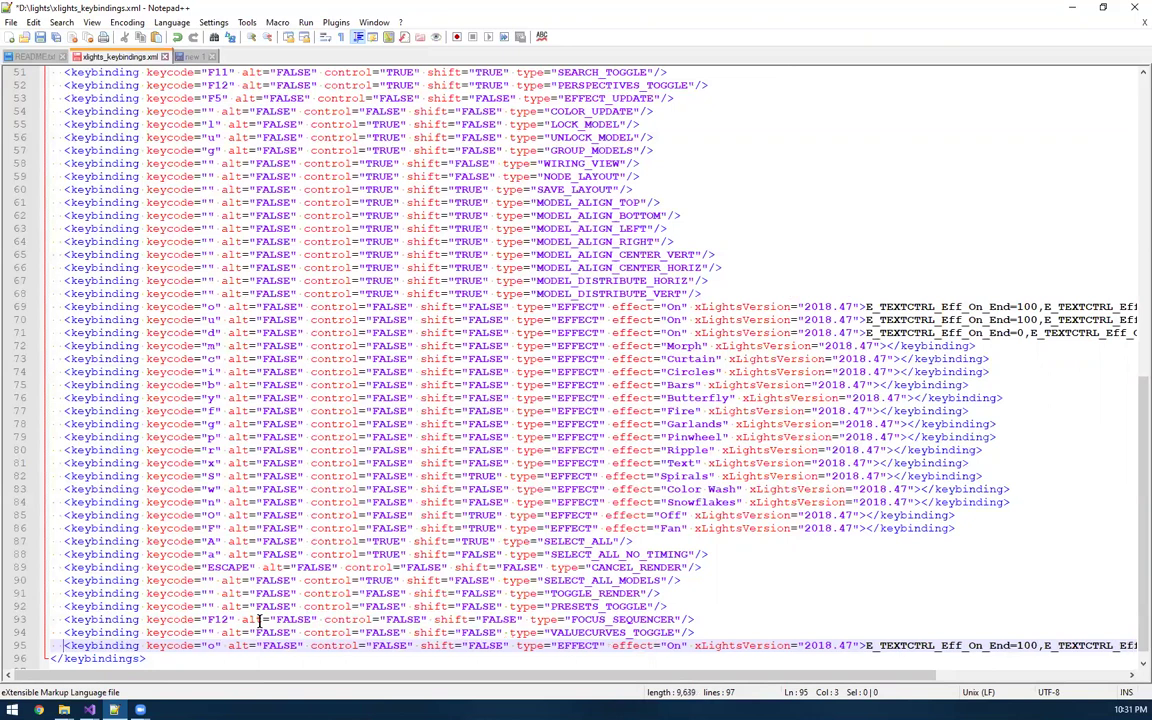
Set the keycode of the duplicated keybinding on the last entry line to "1"
double_click(105, 645)
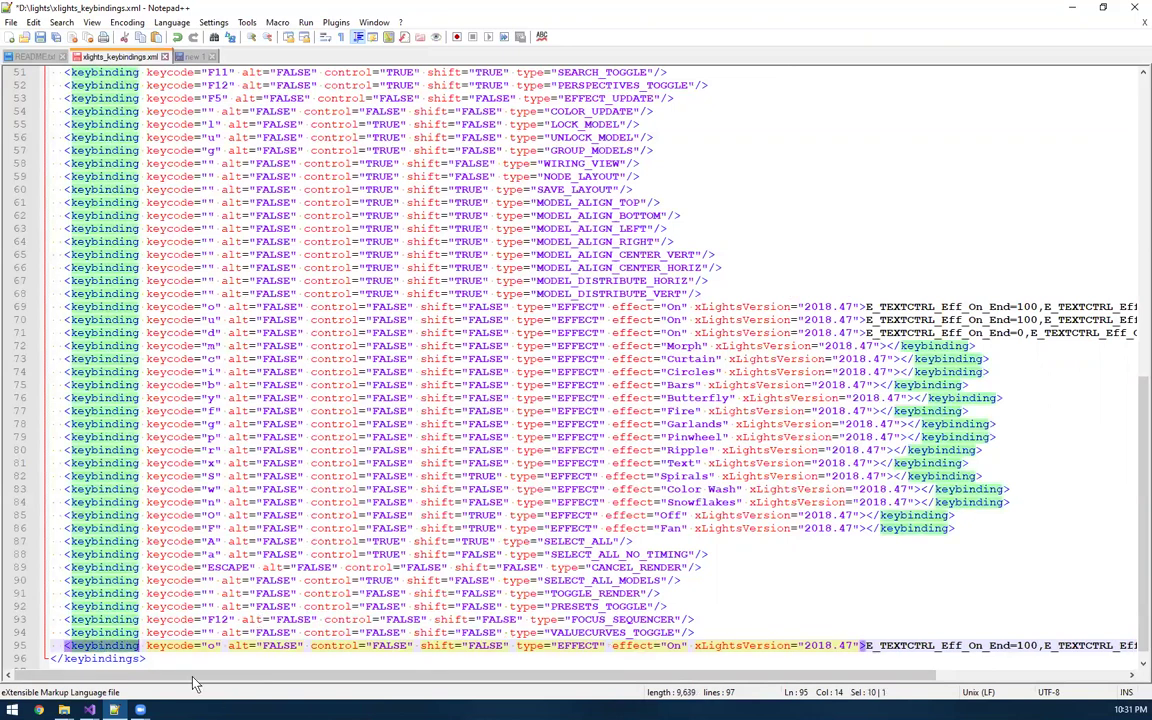
left_click_drag(193, 677, 67, 692)
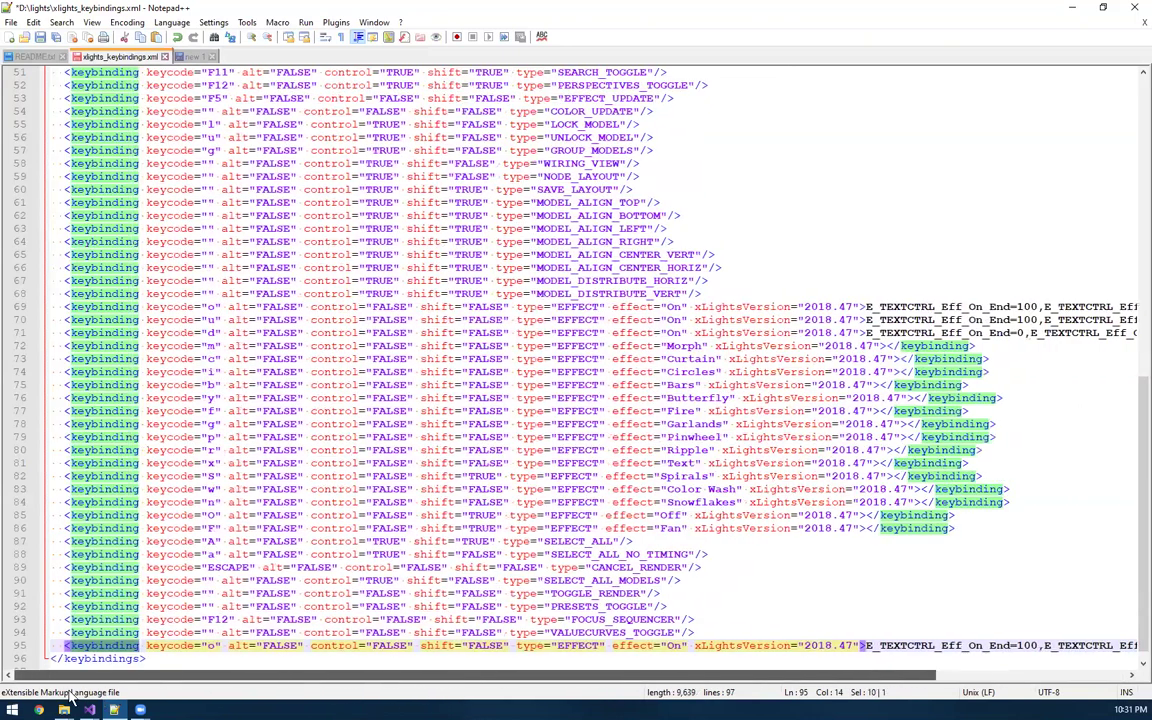
left_click(112, 645)
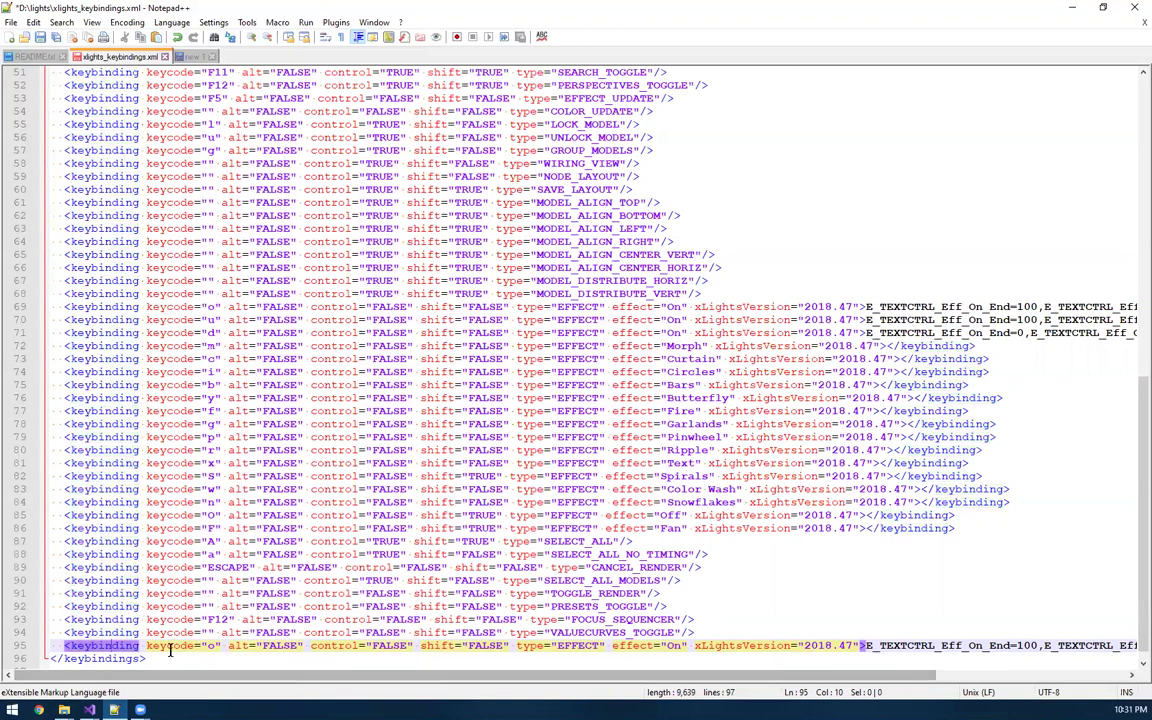
double_click(170, 645)
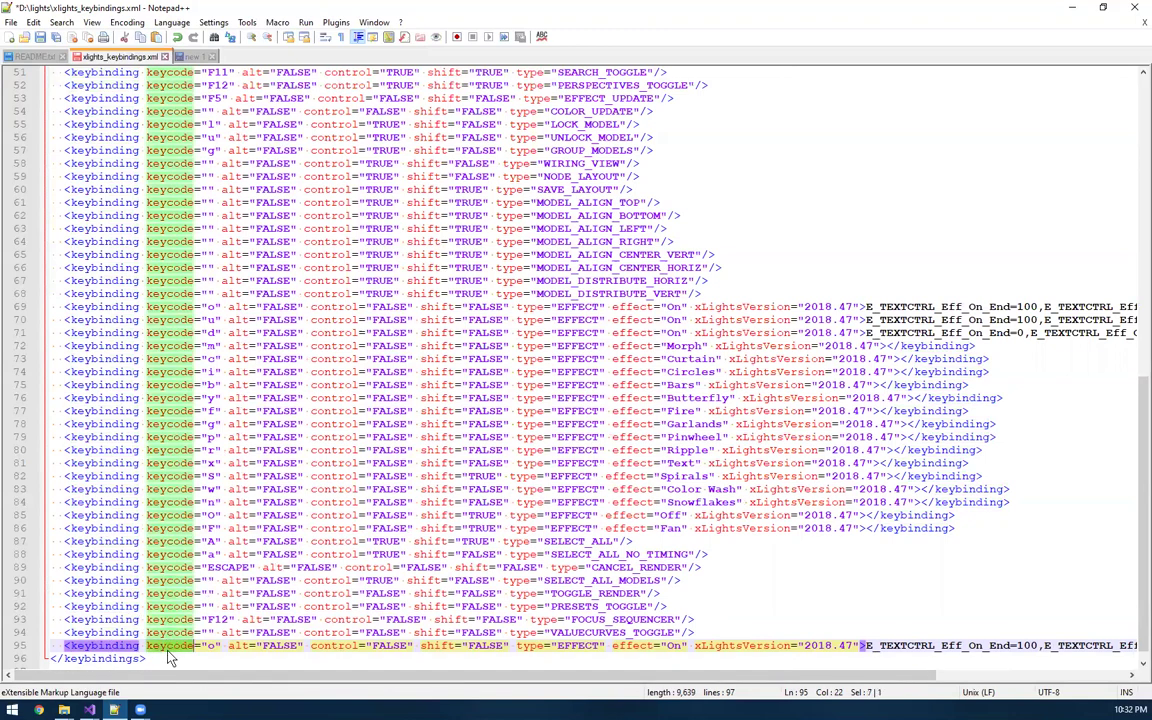
left_click(210, 645)
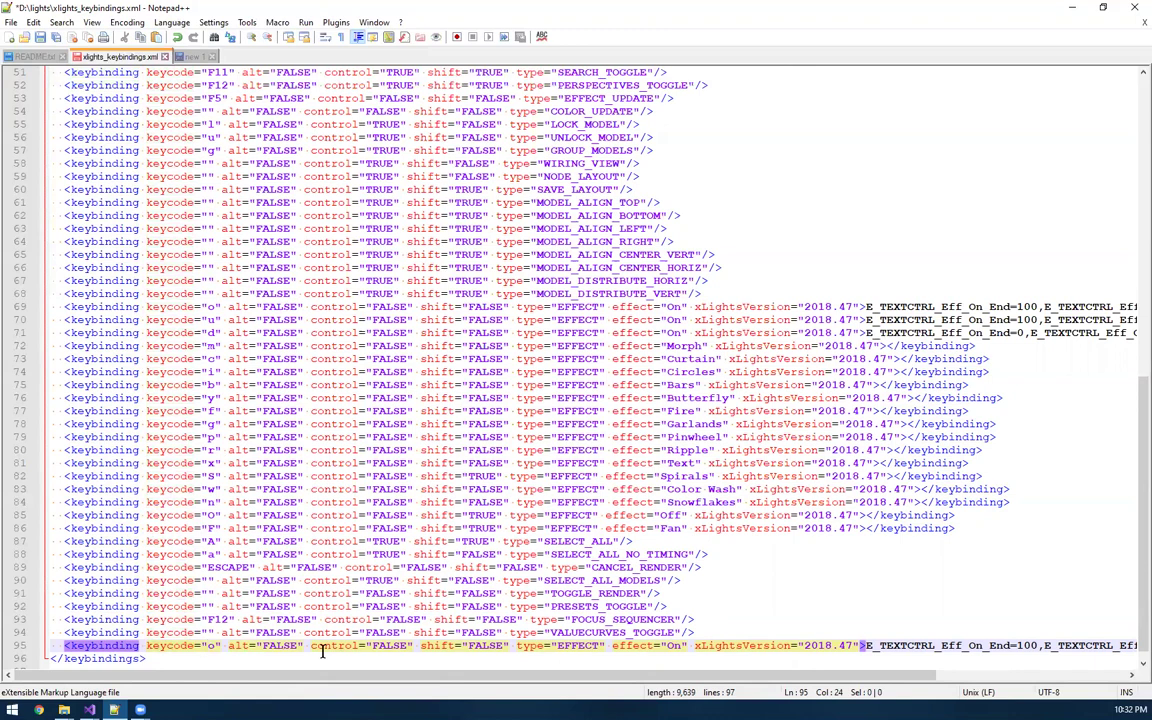
key("Delete")
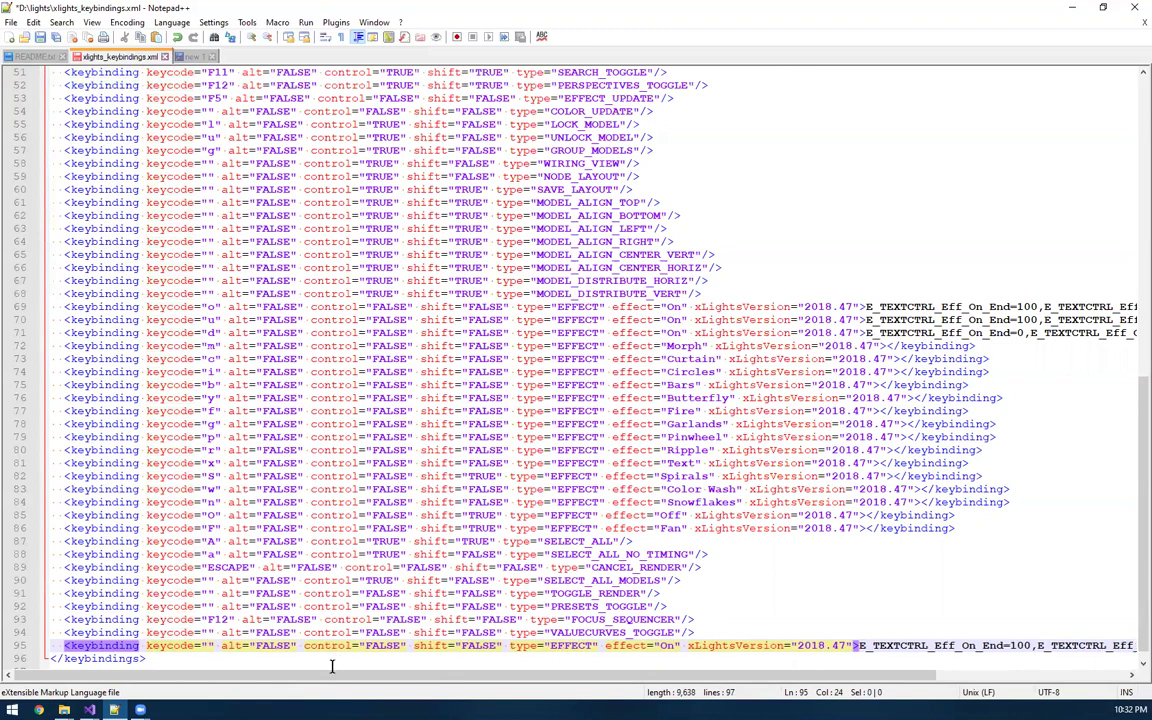
type("1")
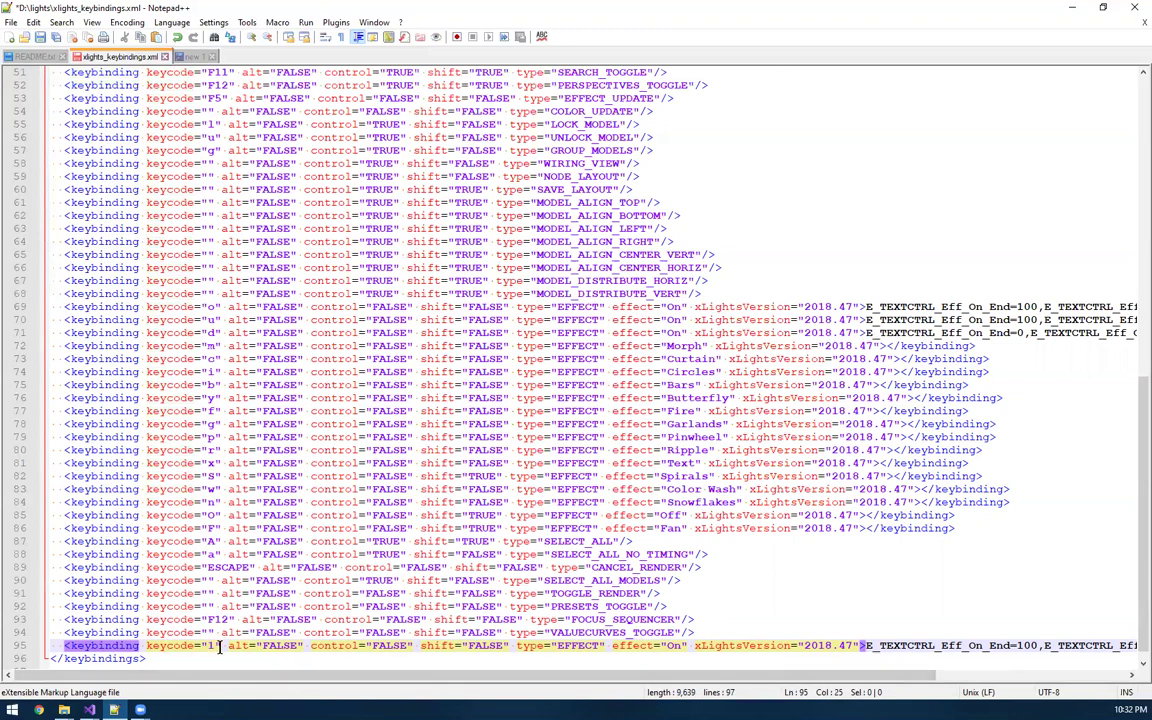
key("Down")
Review the alt, control and shift attributes of the new keycode "1" keybinding
double_click(231, 646)
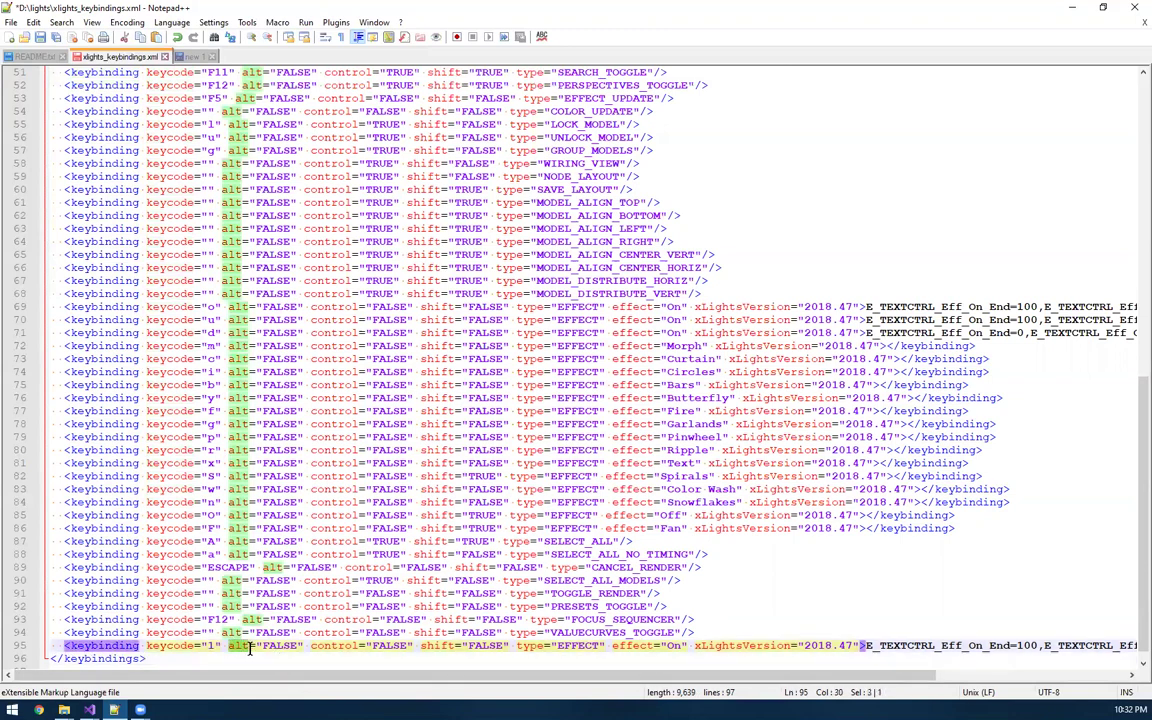
left_click(322, 646)
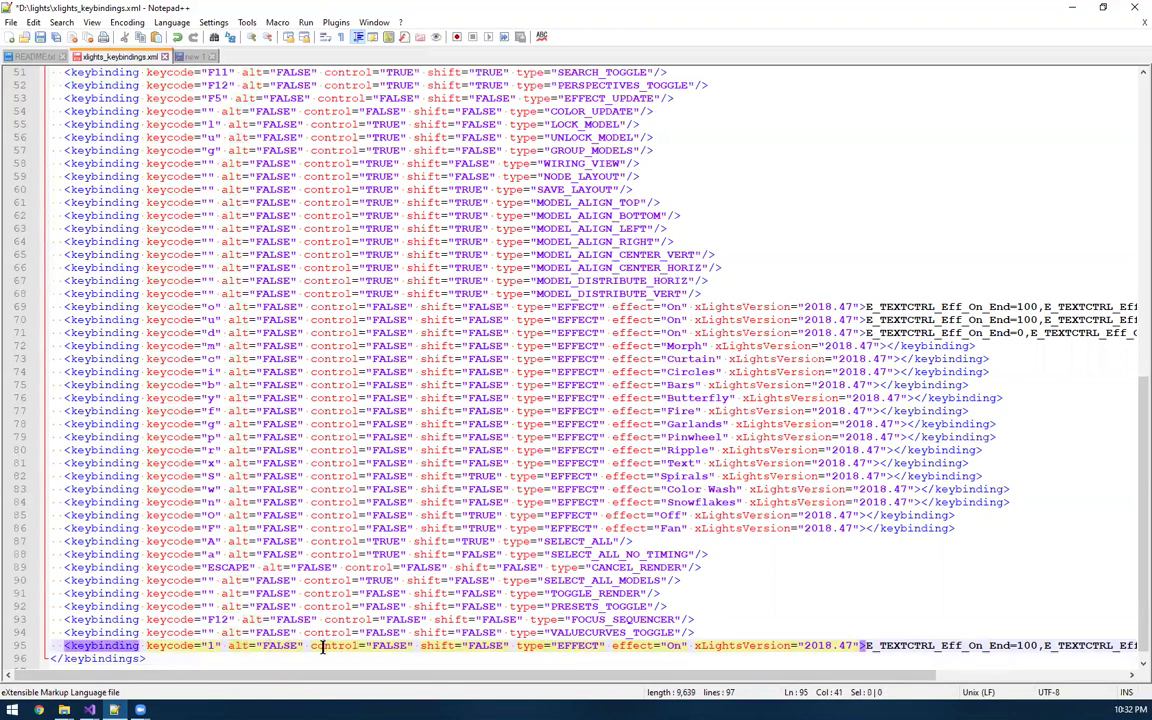
left_click_drag(511, 646, 229, 652)
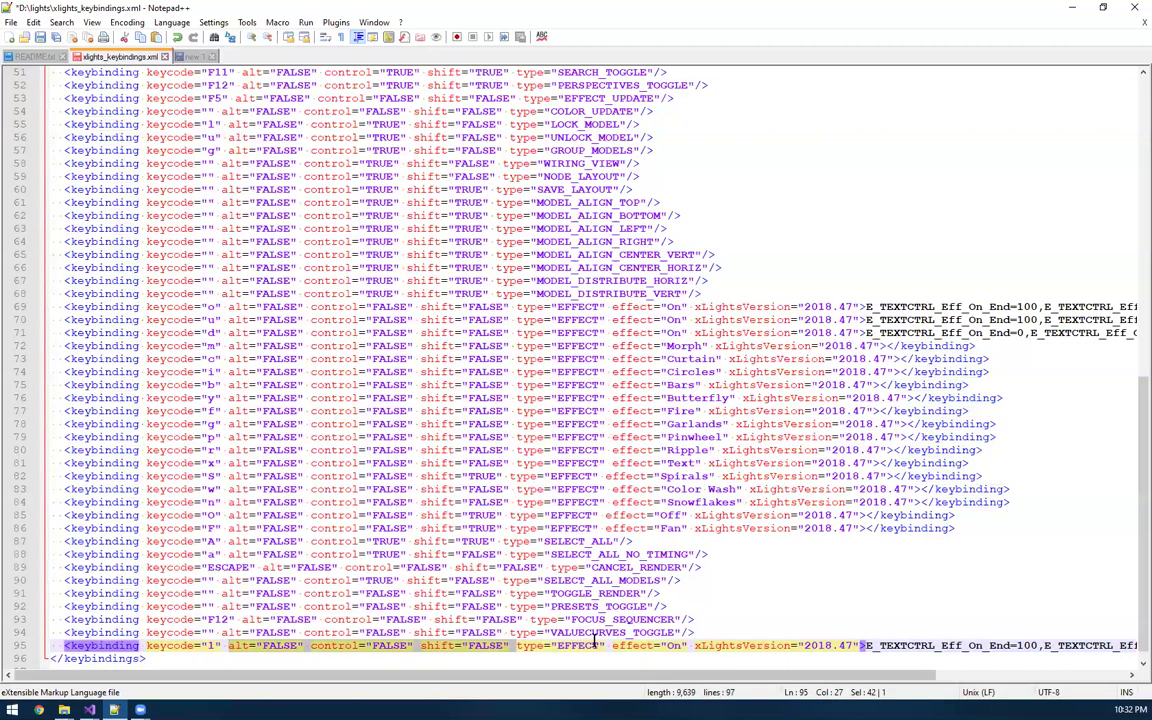
left_click(719, 608)
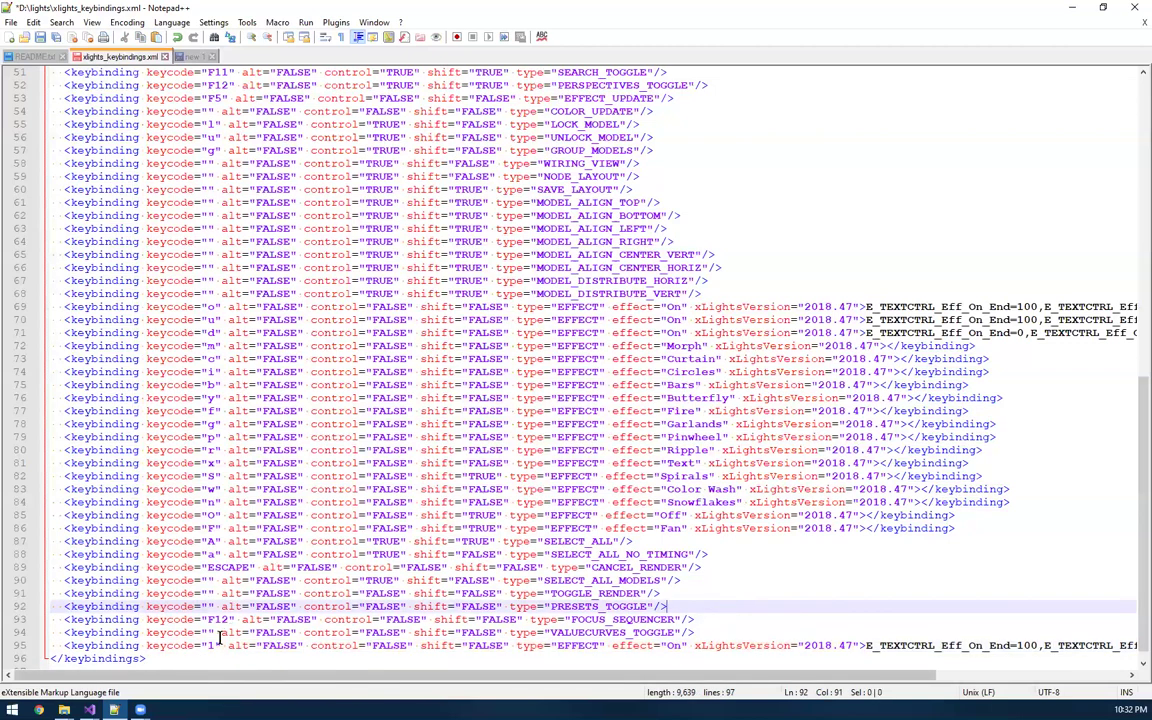
left_click(470, 646)
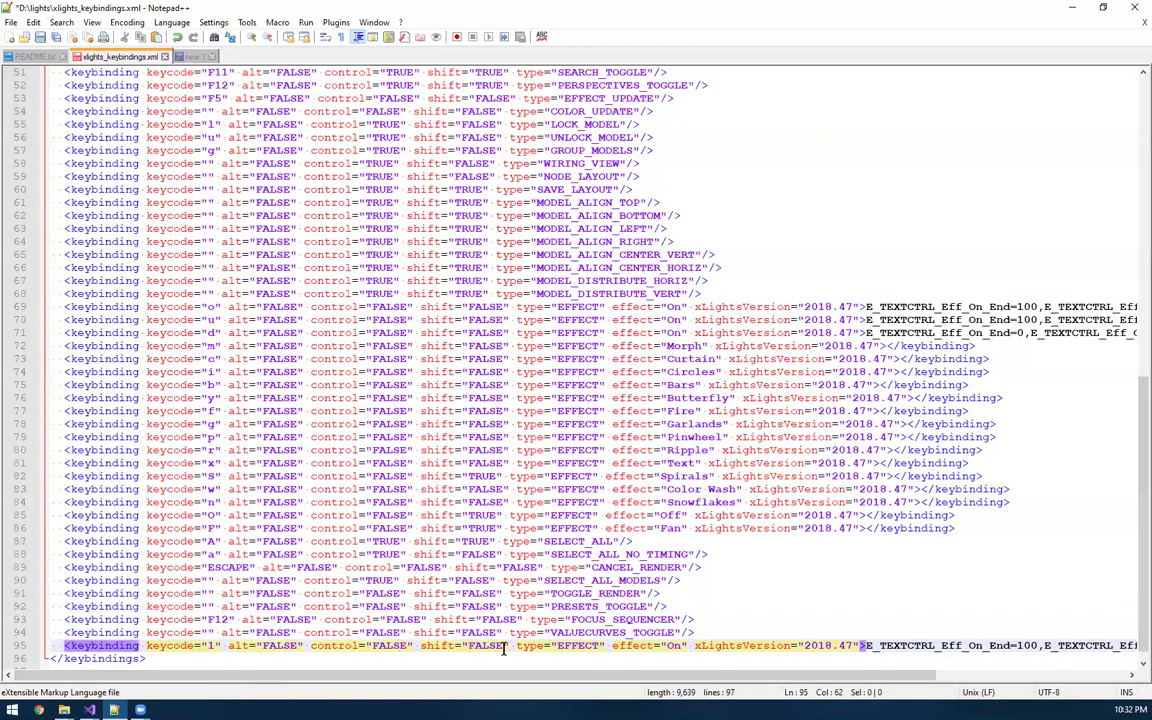
Replace the new keybinding's type EFFECT with APPLYSETTING, copied from the release notes in README.txt
double_click(576, 646)
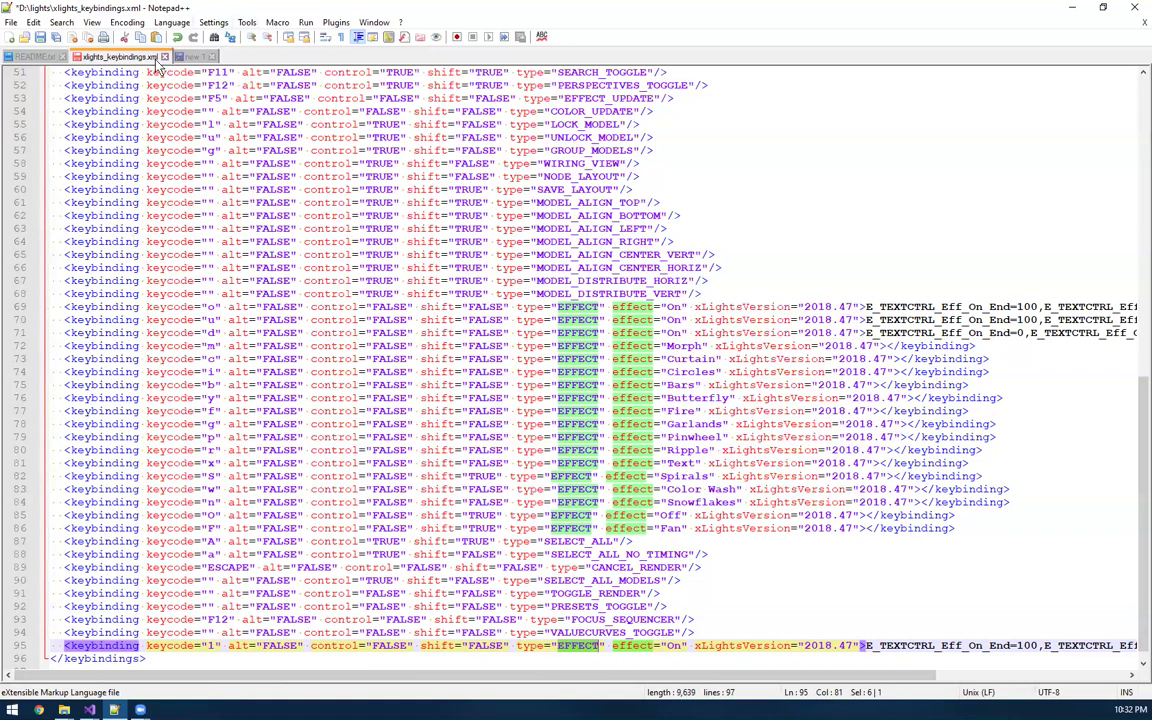
left_click(30, 57)
double_click(252, 202)
key("ctrl+c")
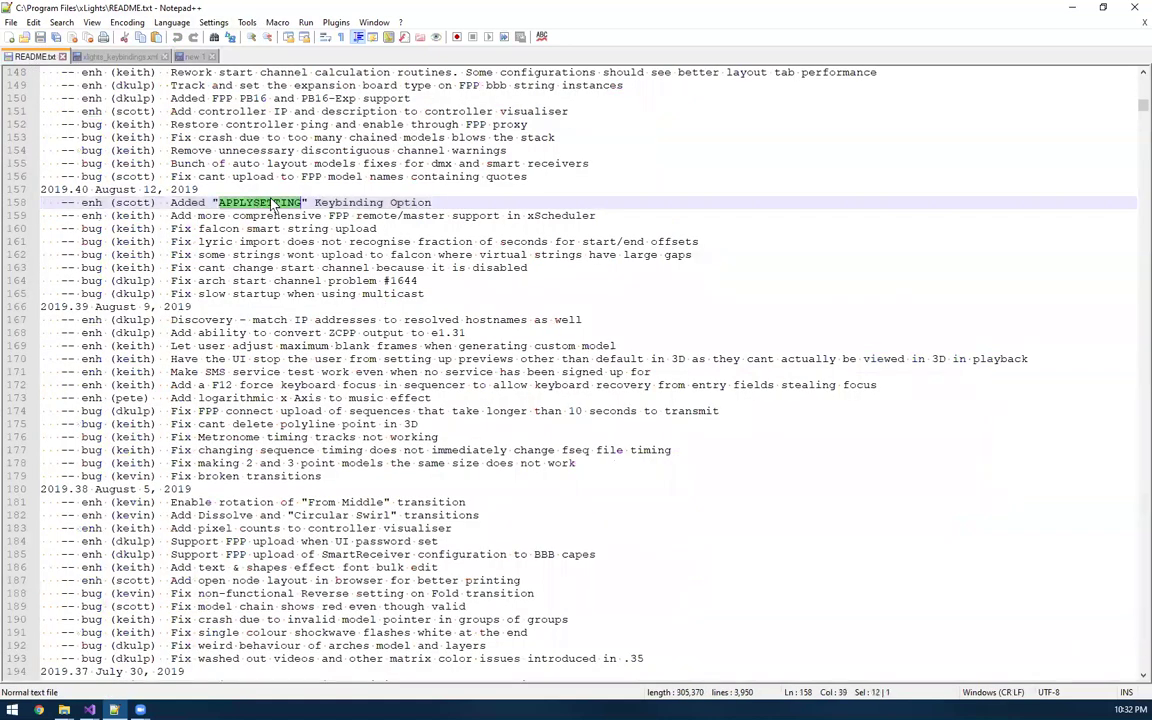
left_click(118, 57)
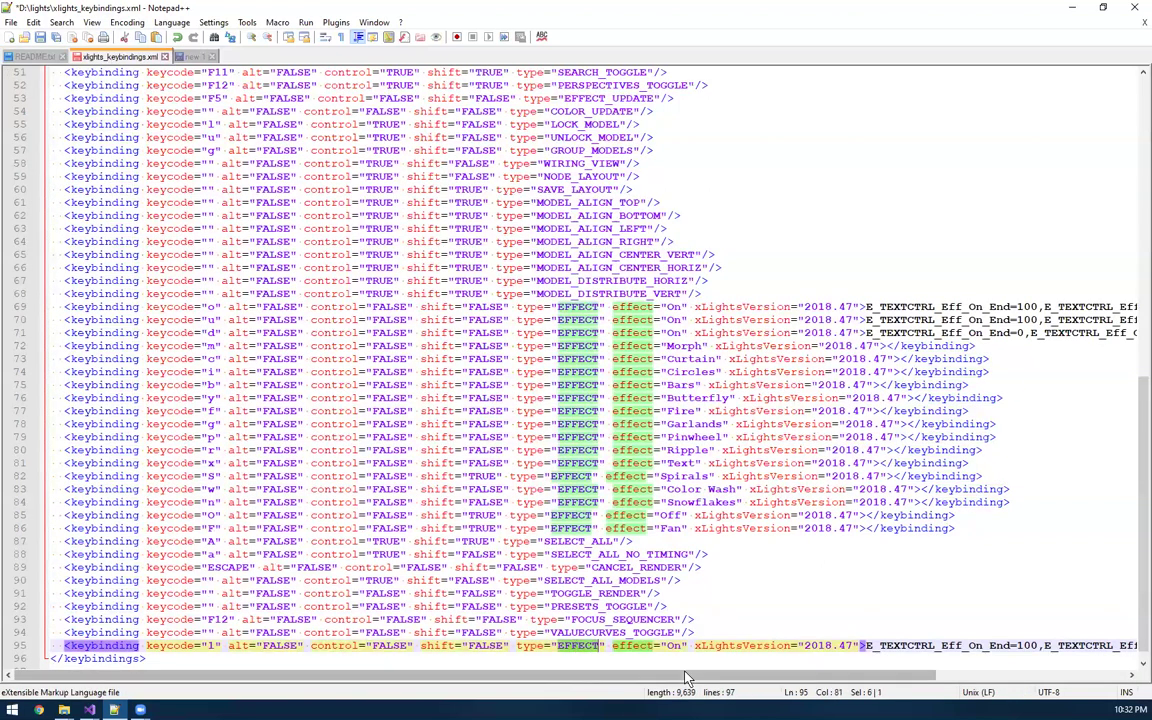
key("ctrl+v")
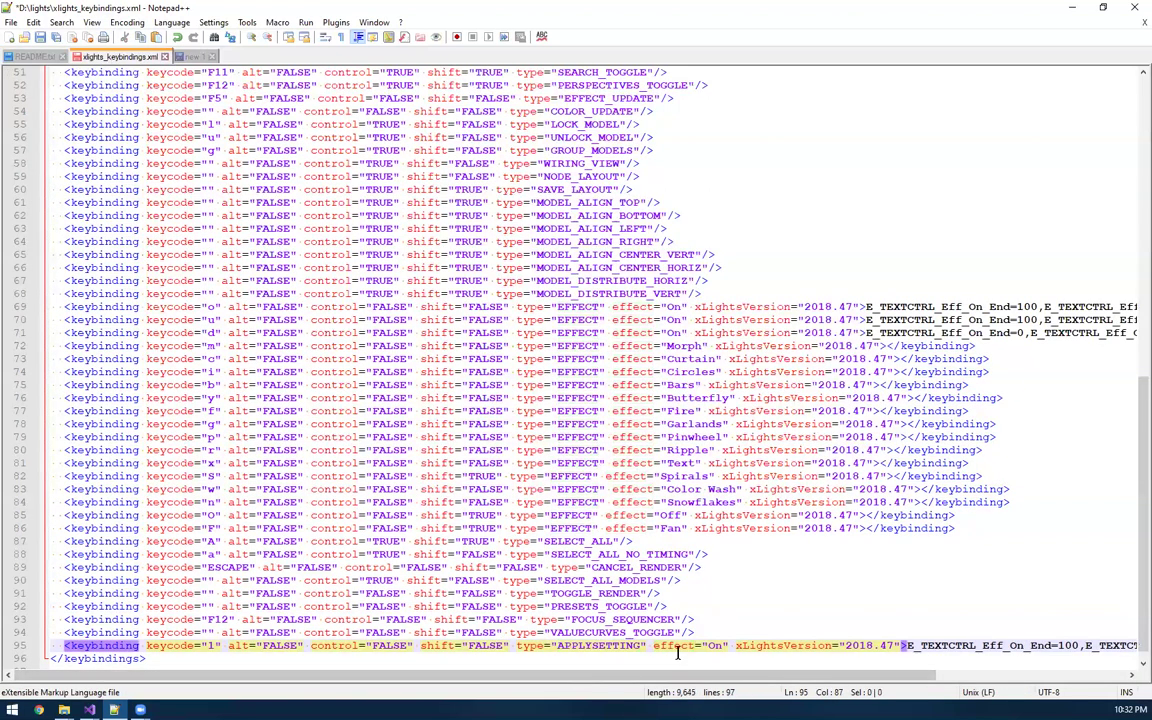
Remove the effect="On" attribute and its extra space from the APPLYSETTING keybinding
left_click_drag(655, 646, 727, 645)
key("Delete")
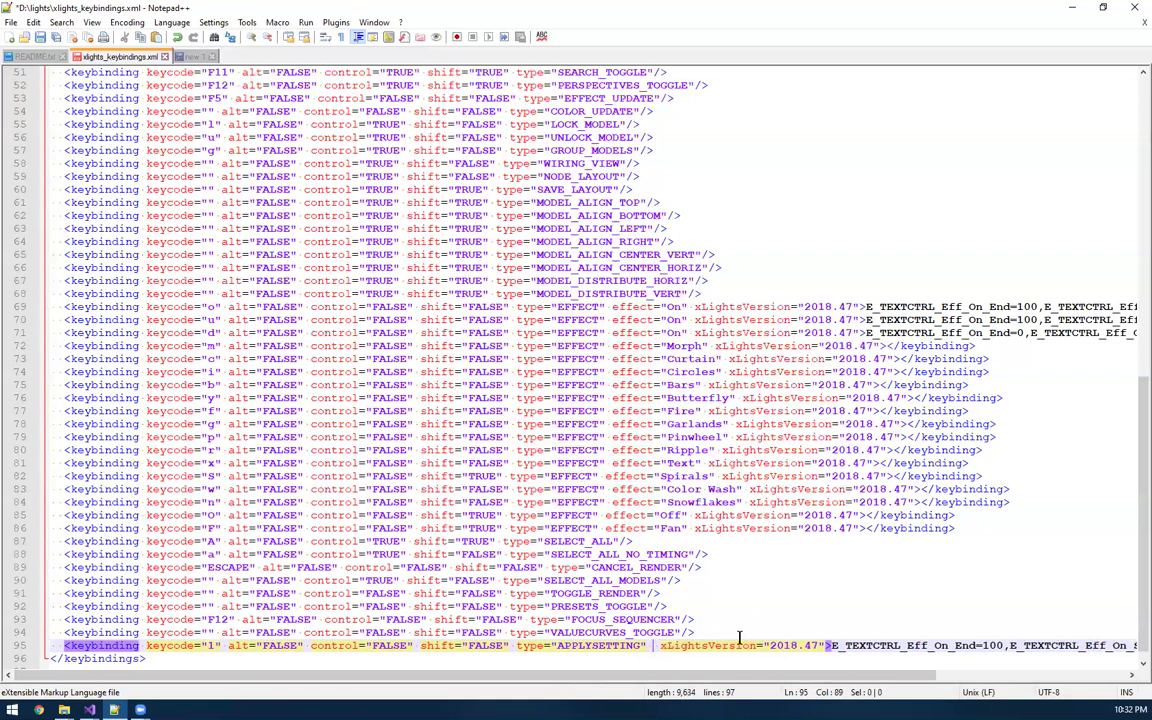
key("BackSpace")
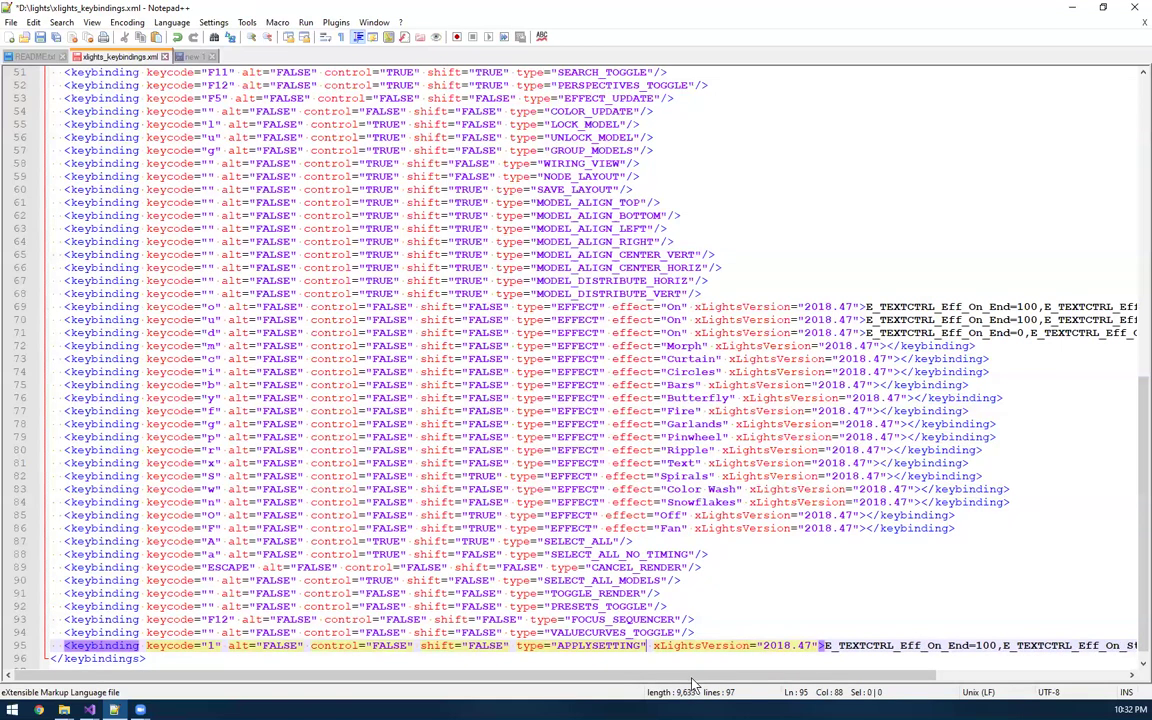
Delete the E_TEXTCTRL_Eff_On_End and E_TEXTCTRL_Eff_On_Start settings text from inside the APPLYSETTING keybinding element
left_click_drag(618, 677, 753, 679)
left_click_drag(676, 678, 759, 690)
left_click(603, 648)
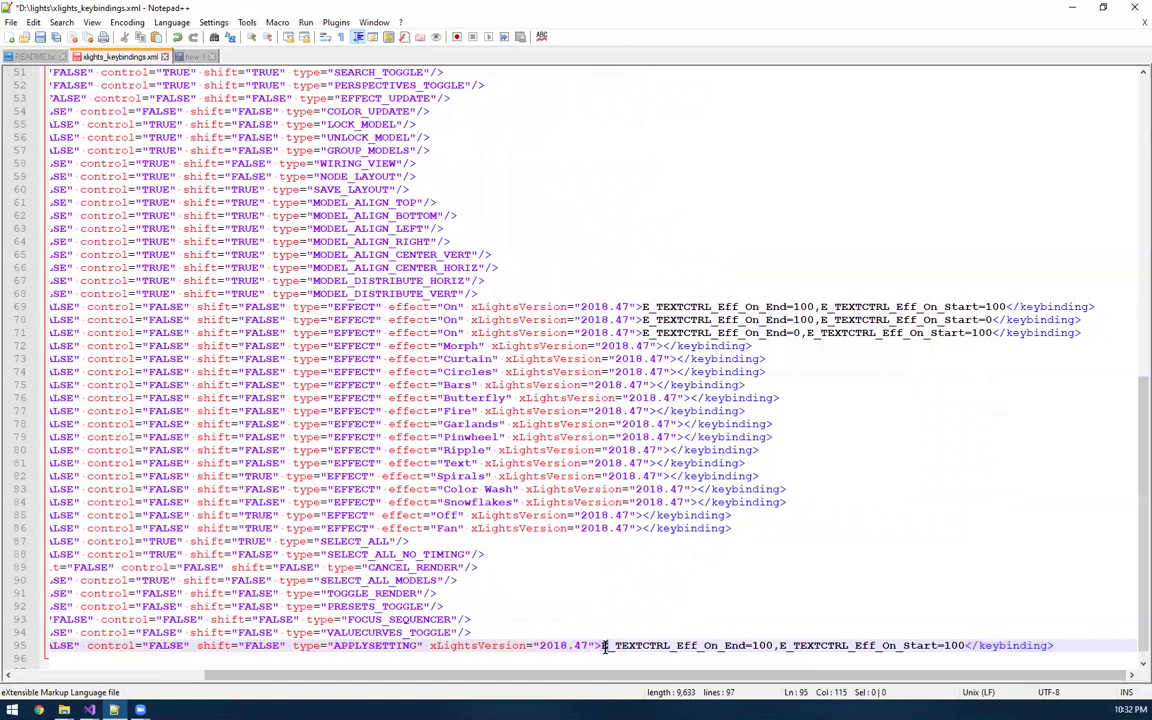
left_click_drag(604, 646, 963, 646)
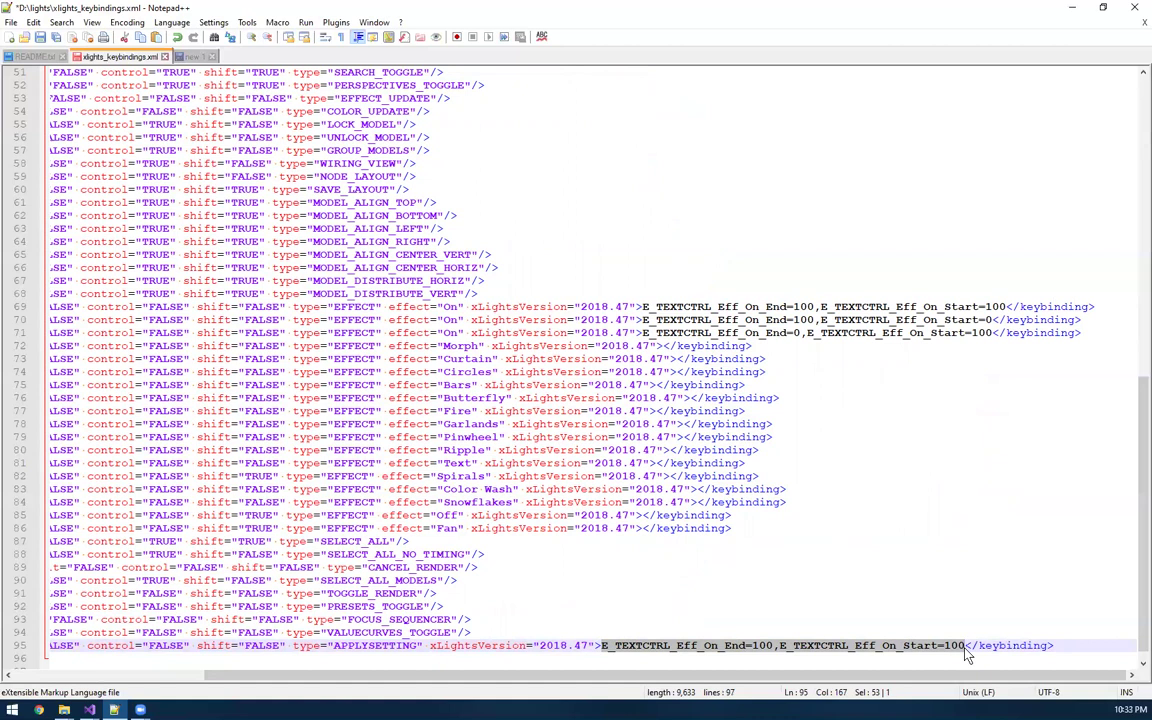
key("Delete")
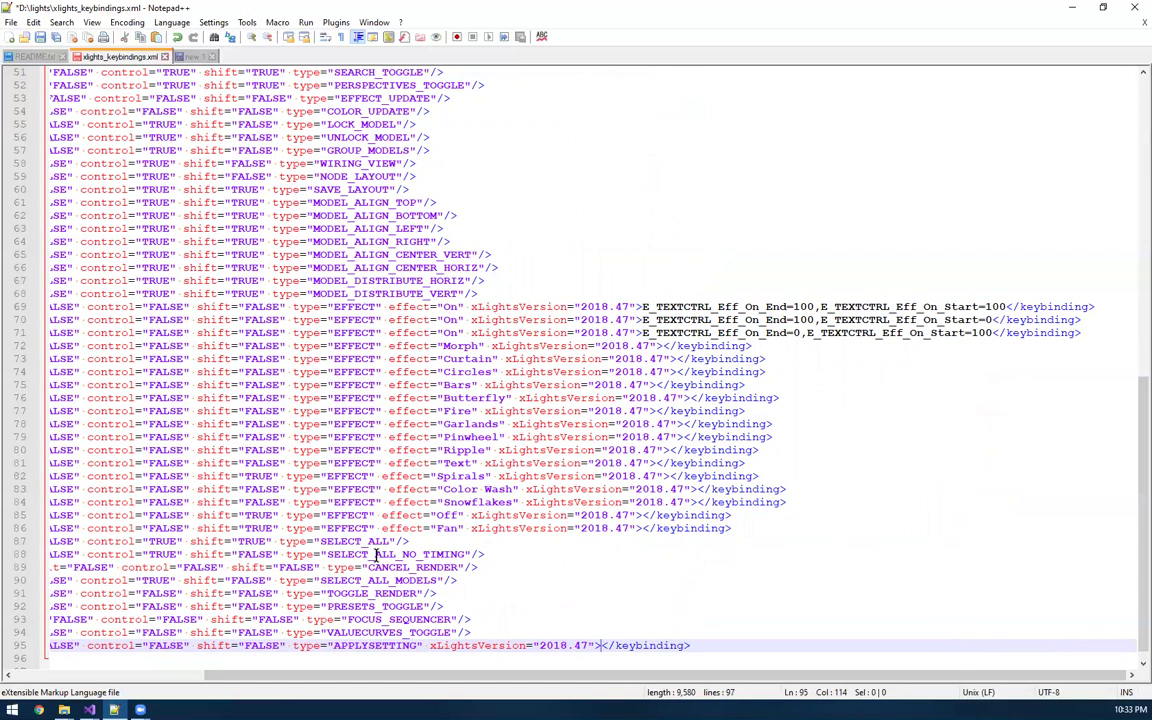
Copy the setting text T_TEXTCTRL_Fadein=1.00 from the new 1 document and return to xlights_keybindings.xml
left_click(180, 56)
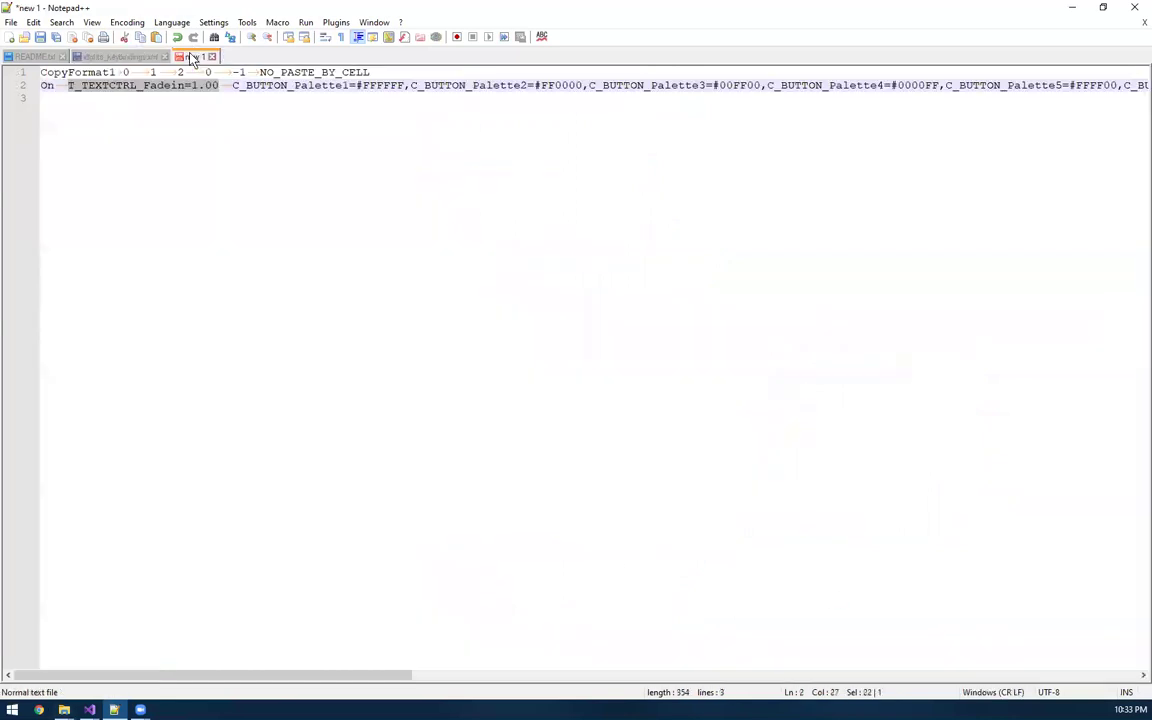
left_click(223, 155)
left_click_drag(68, 85, 216, 87)
key("ctrl+c")
left_click(118, 56)
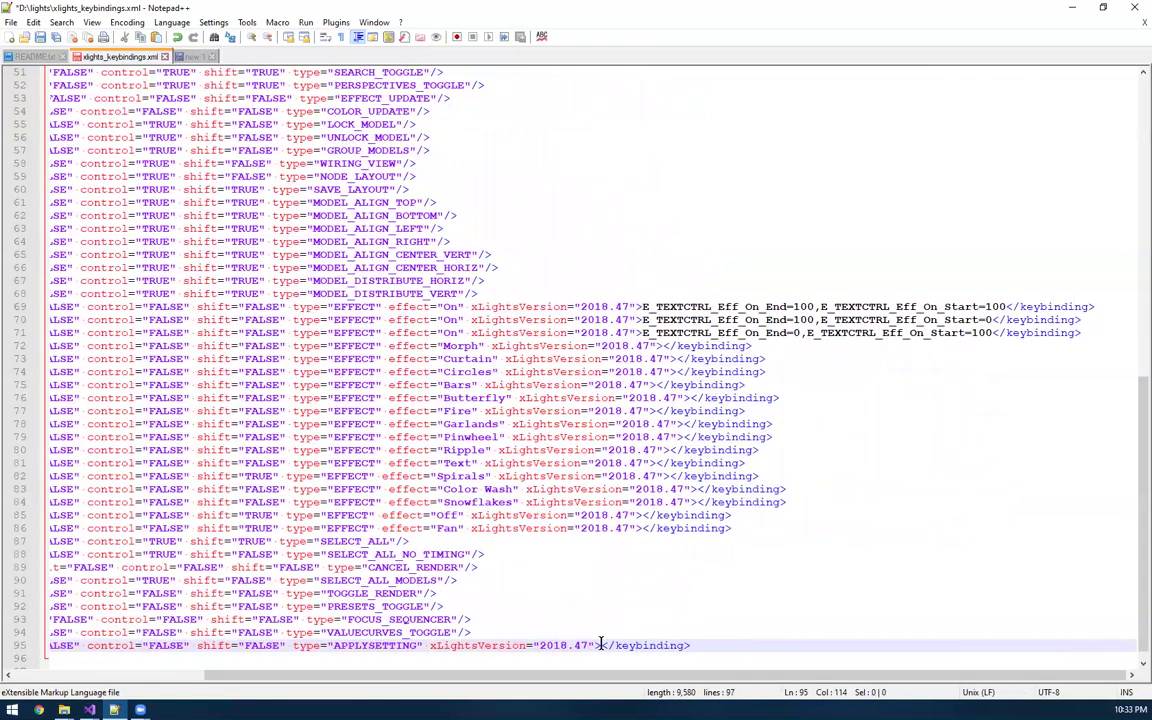
Paste T_TEXTCTRL_Fadein=1.00 into the APPLYSETTING keybinding element and save xlights_keybindings.xml
key("ctrl+v")
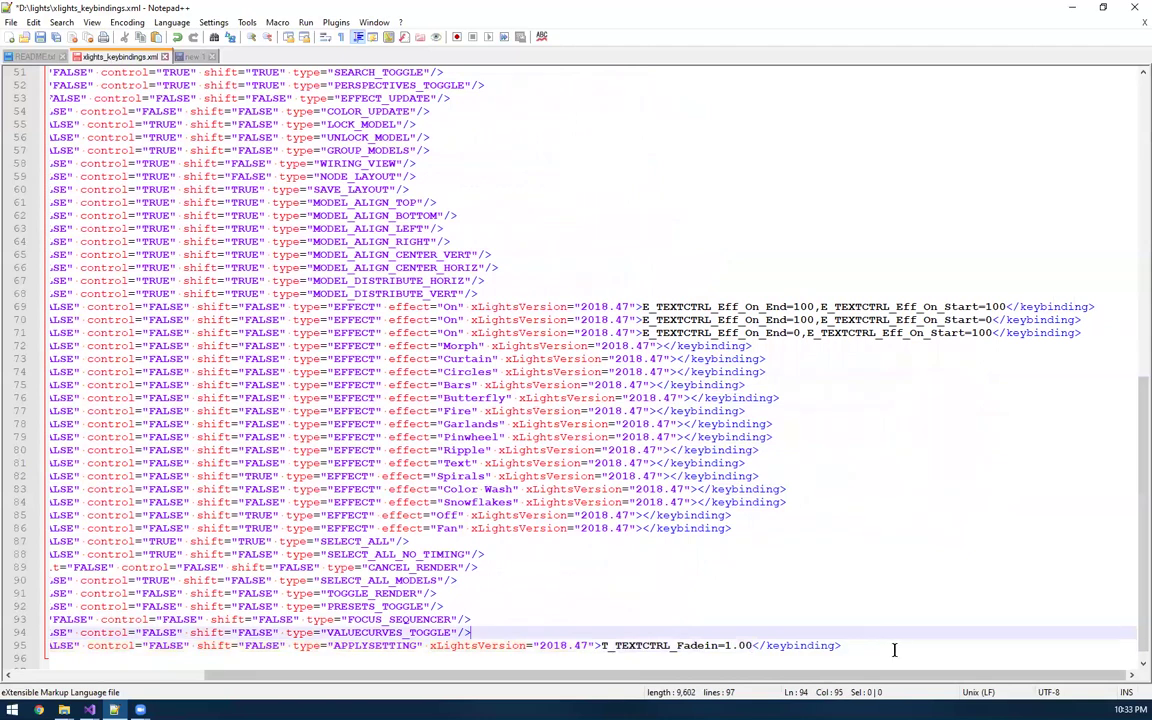
left_click_drag(895, 648, 560, 645)
left_click_drag(355, 640, 33, 648)
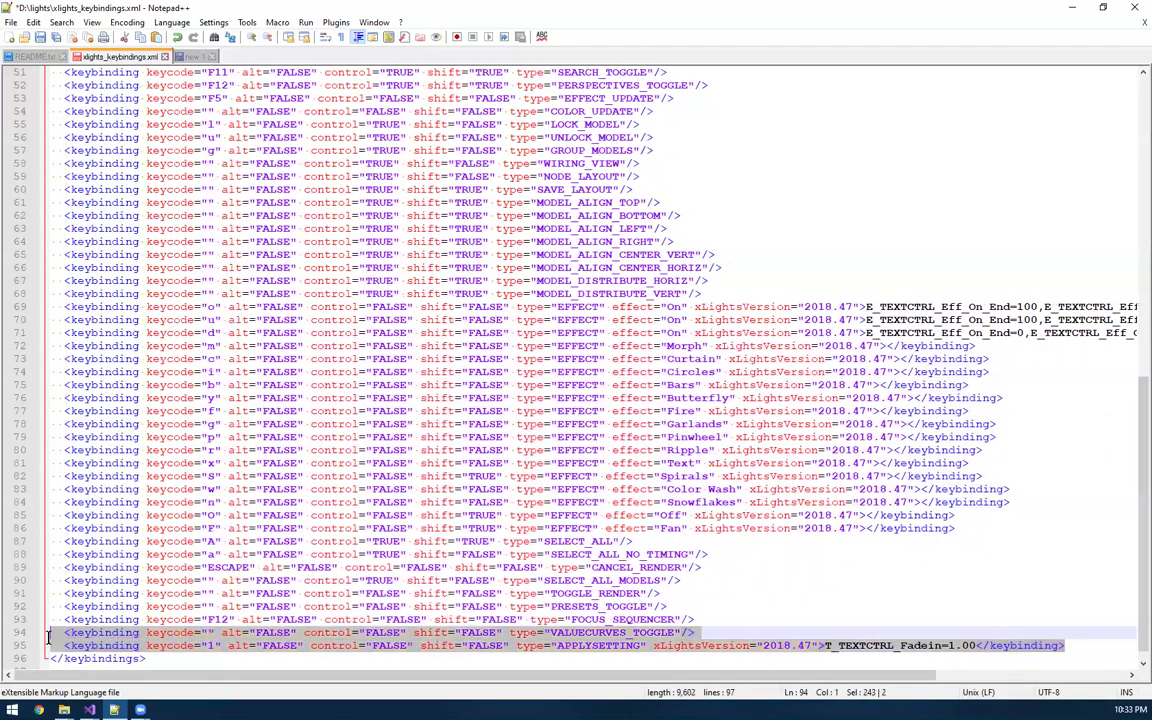
left_click(213, 646)
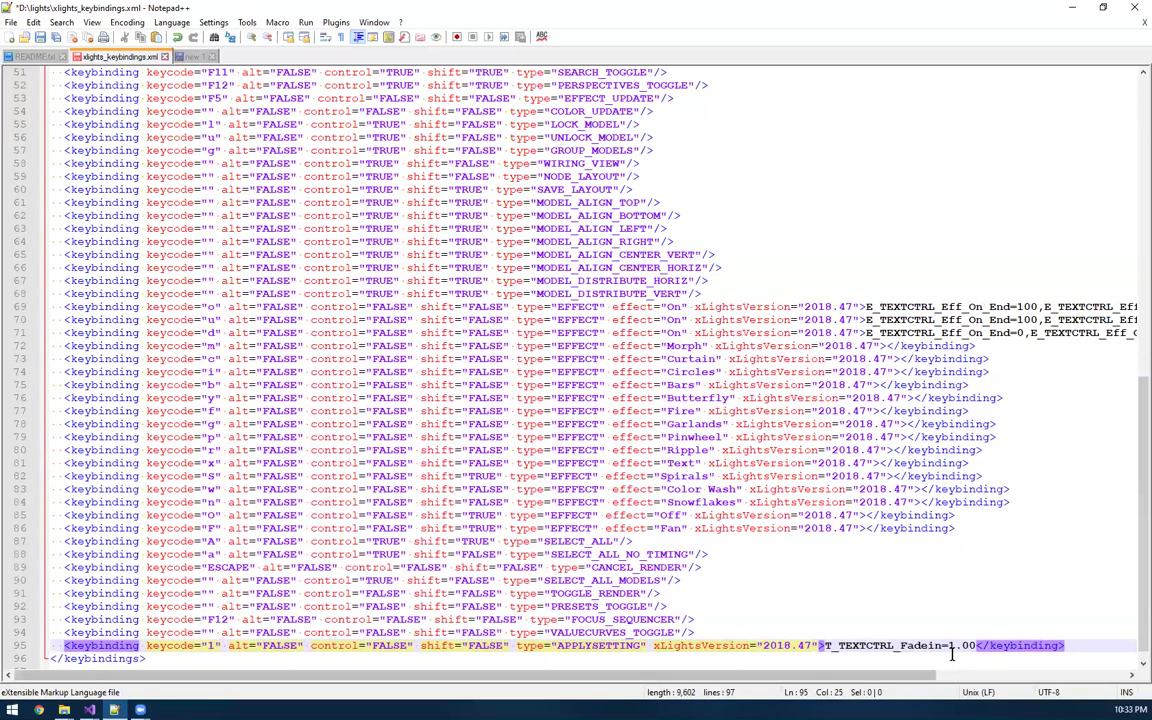
left_click(41, 37)
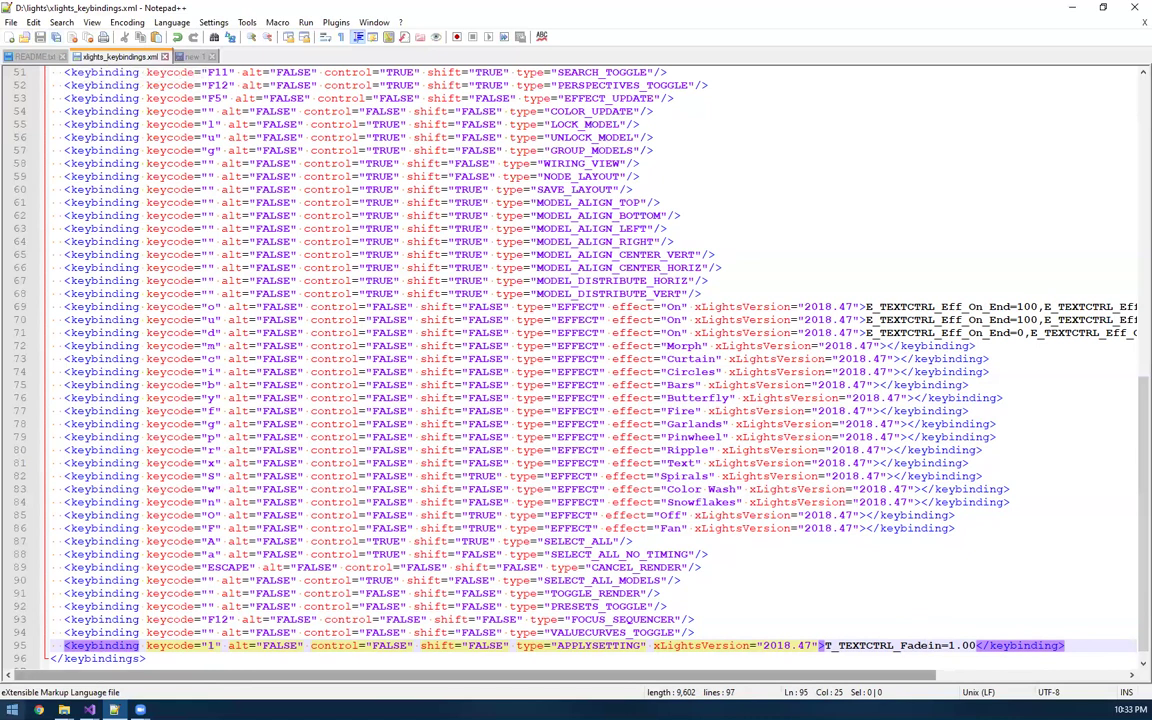
Launch xLights, switch to the sequencer, and create a new animation sequence
left_click(11, 709)
left_click(391, 419)
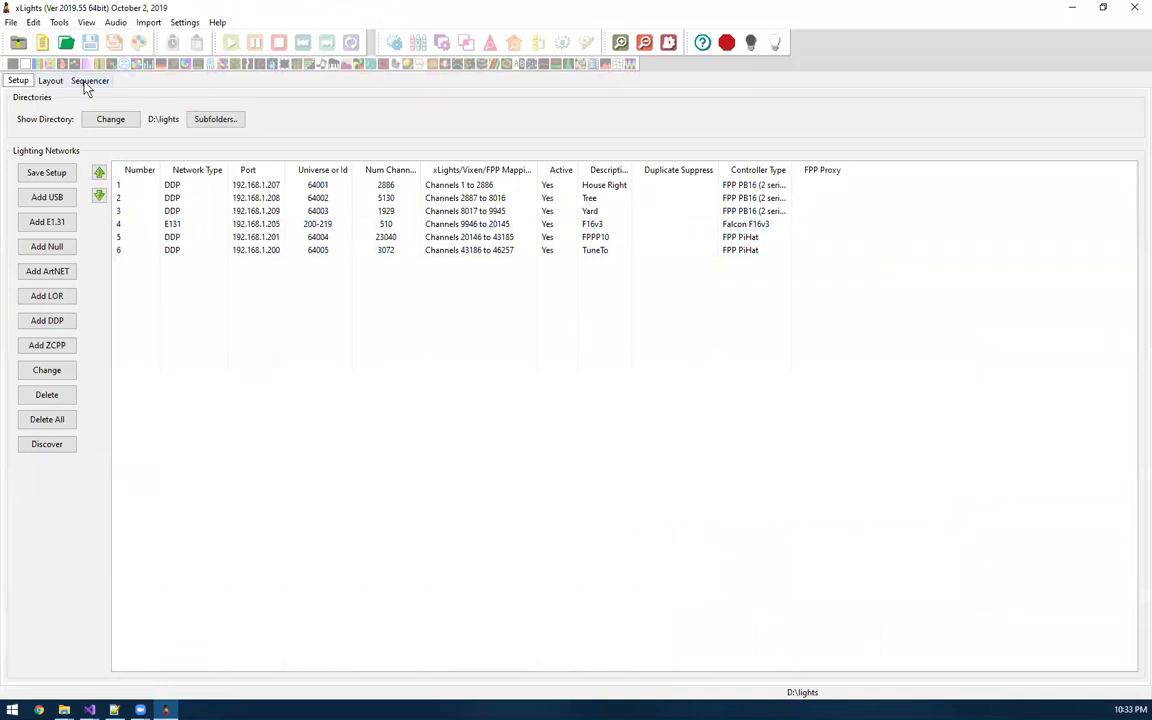
left_click(89, 81)
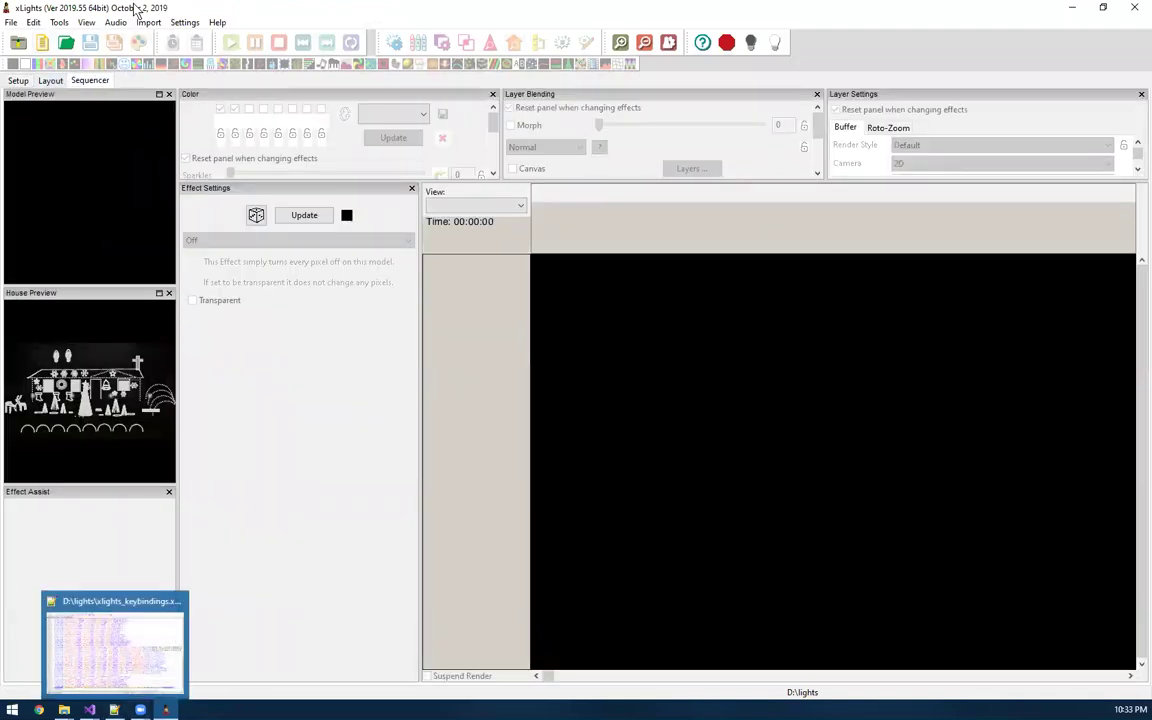
left_click(44, 43)
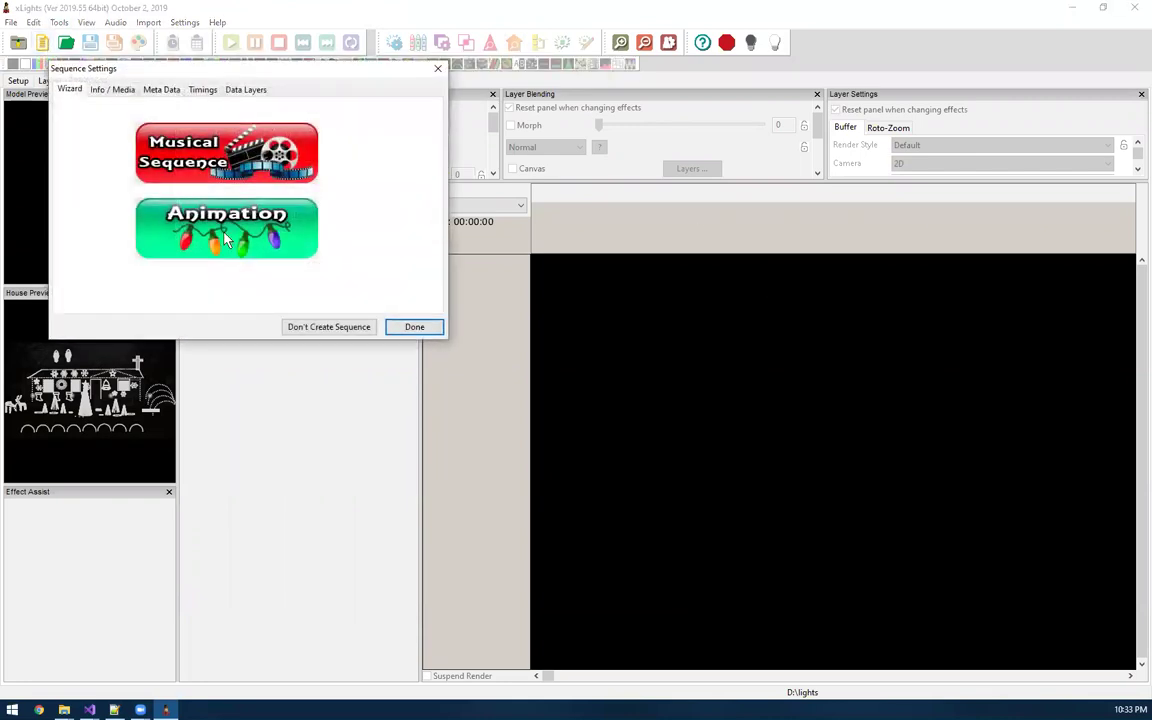
left_click(226, 238)
left_click(411, 354)
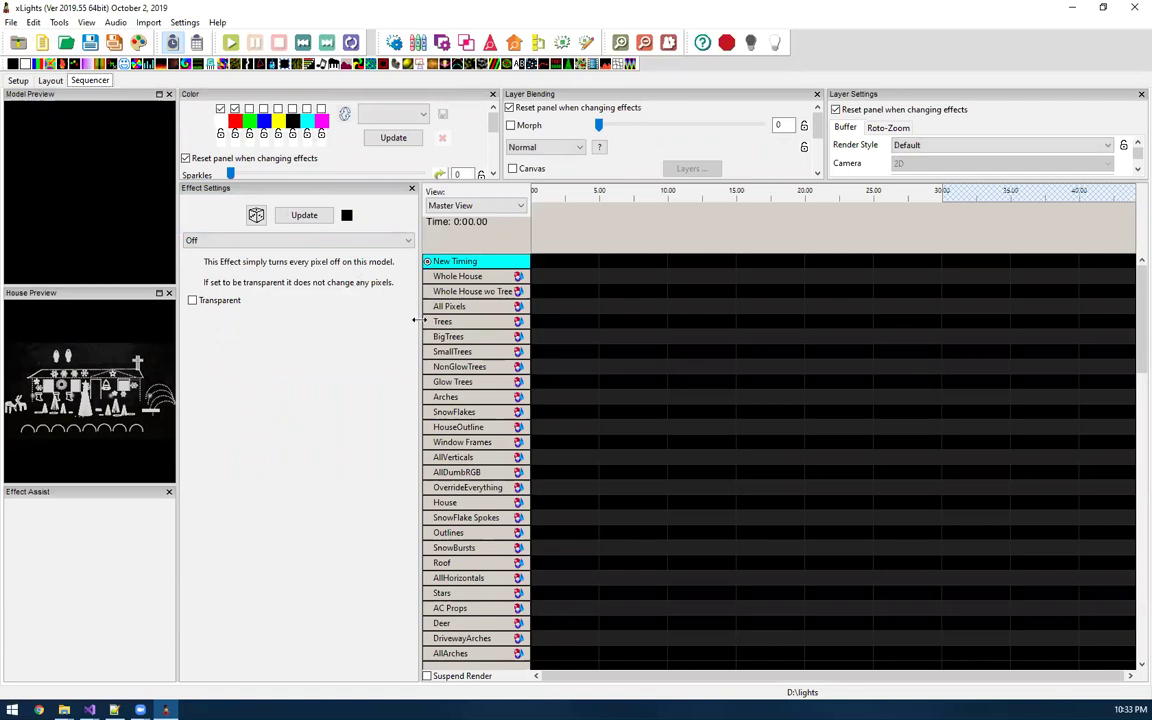
Dock Effect Settings below the House Preview and close the Effect Assist and Model Preview panels
left_click_drag(419, 320, 208, 338)
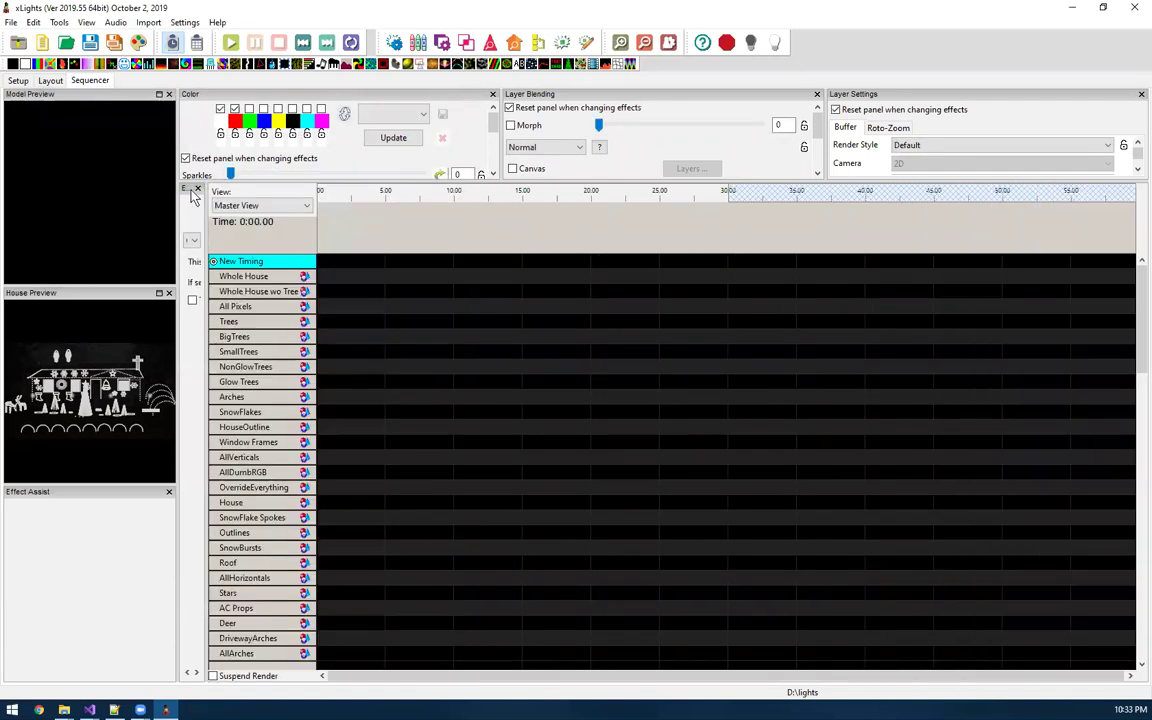
left_click_drag(193, 196, 48, 512)
left_click(169, 545)
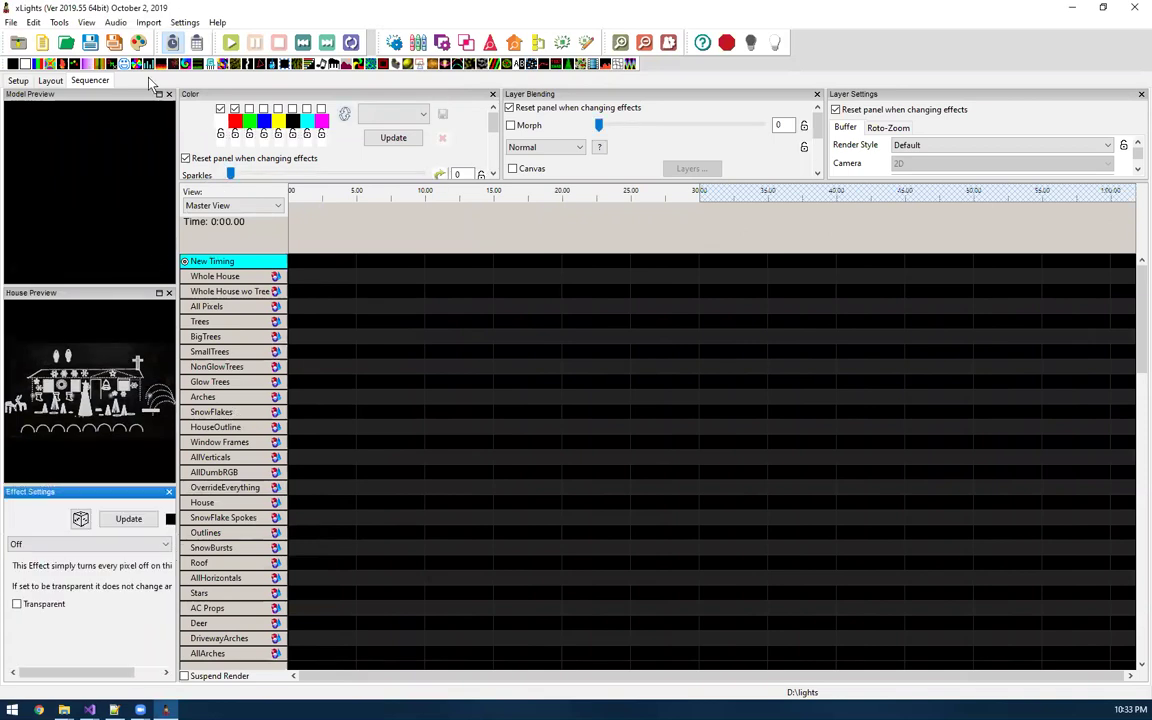
left_click(168, 94)
Add Bars, Butterfly and Marquee effects to the Whole House row, about 3.4, 3.15 and 4.85 seconds long
left_click(328, 276)
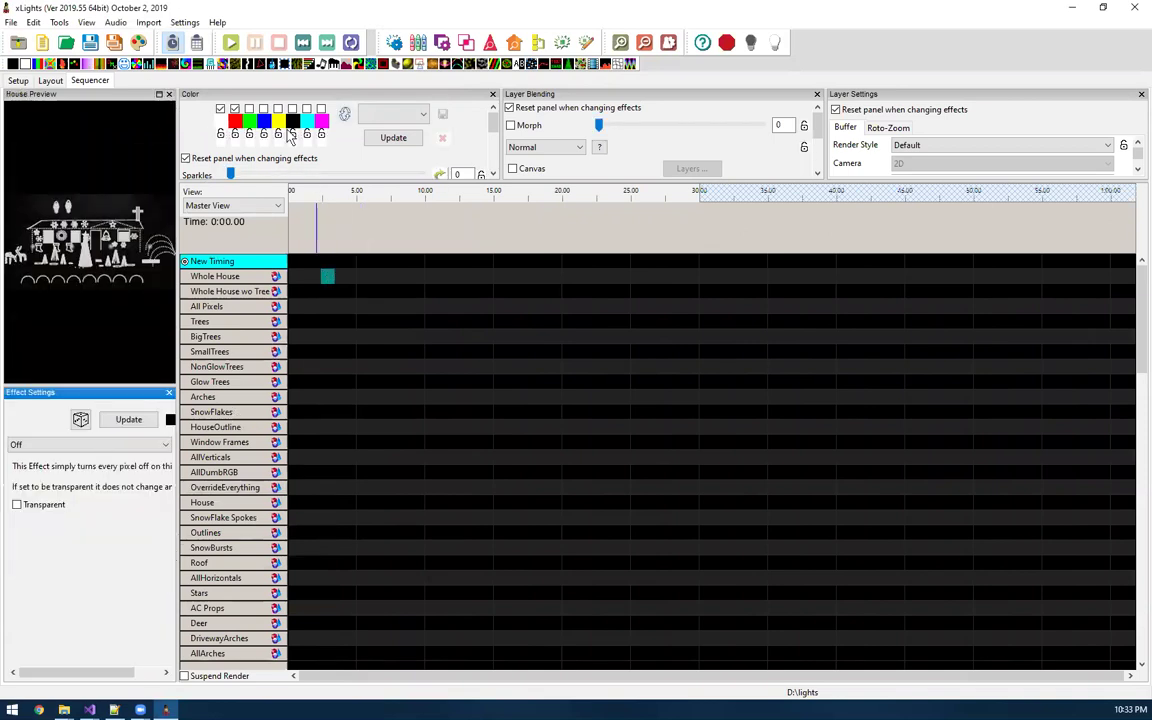
left_click_drag(36, 63, 328, 282)
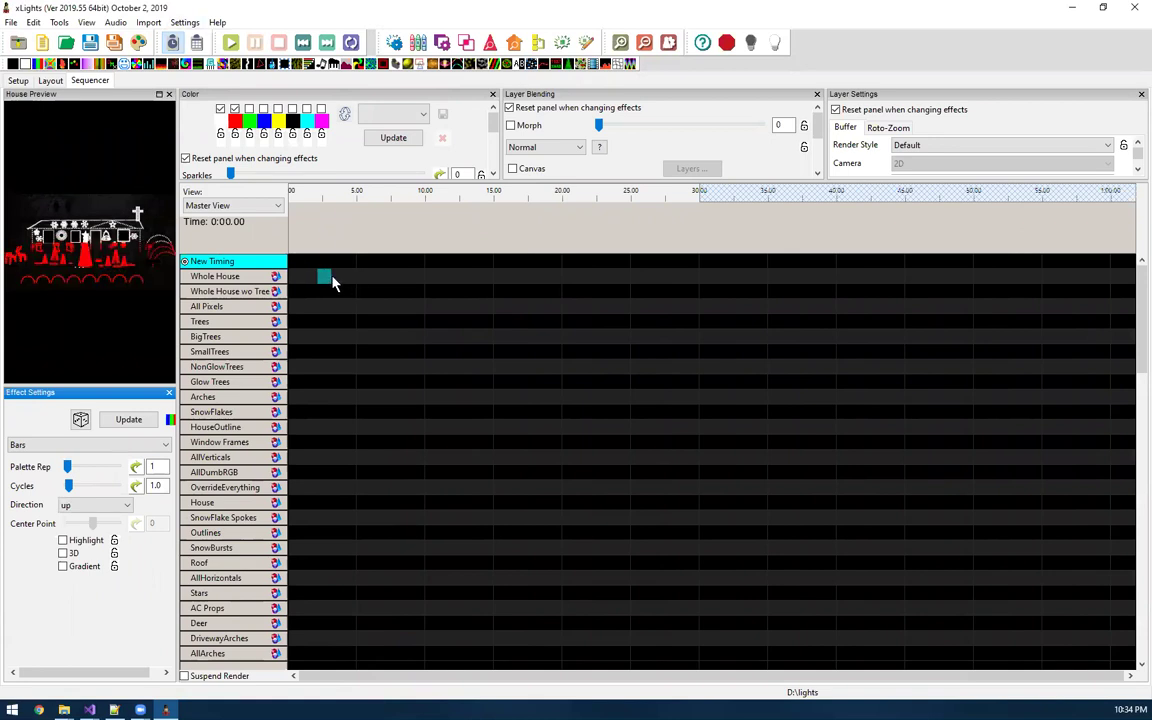
left_click_drag(330, 276, 364, 276)
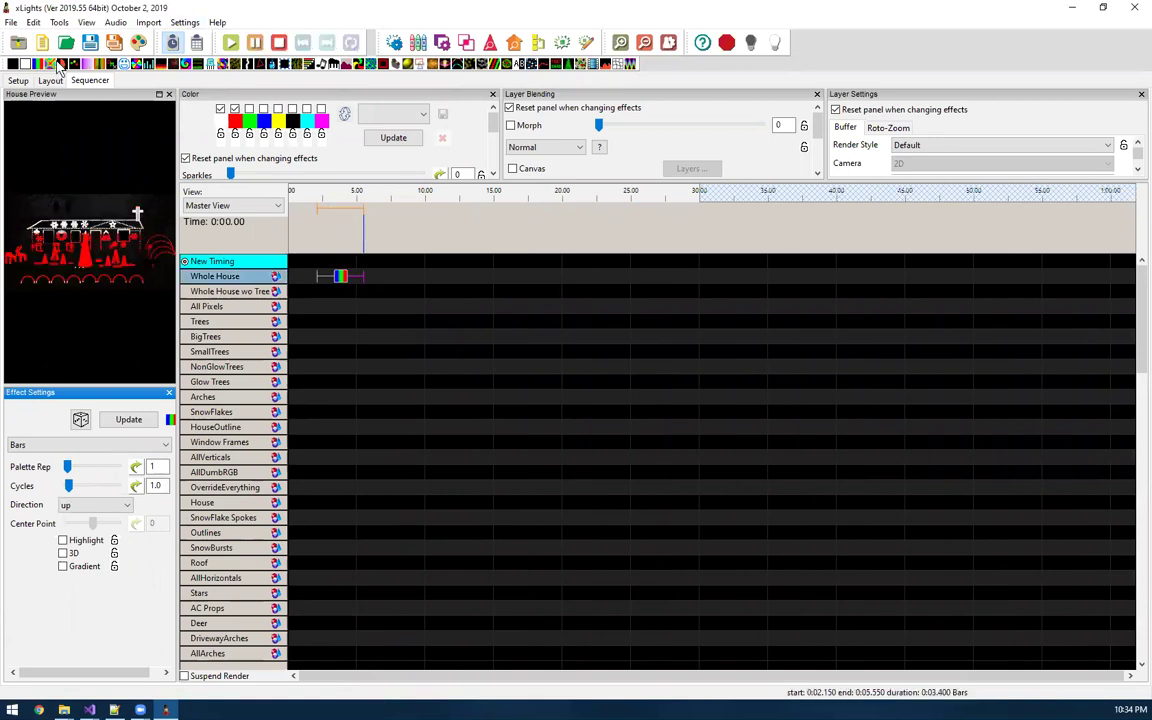
left_click_drag(50, 63, 415, 285)
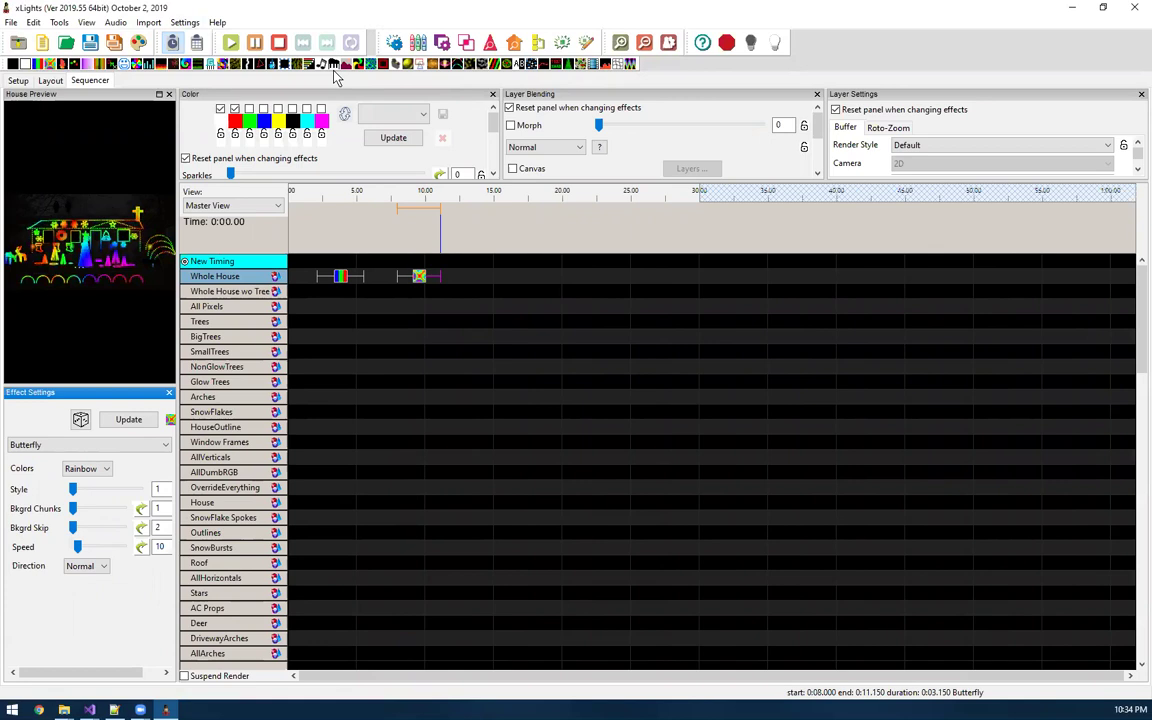
left_click_drag(282, 67, 543, 278)
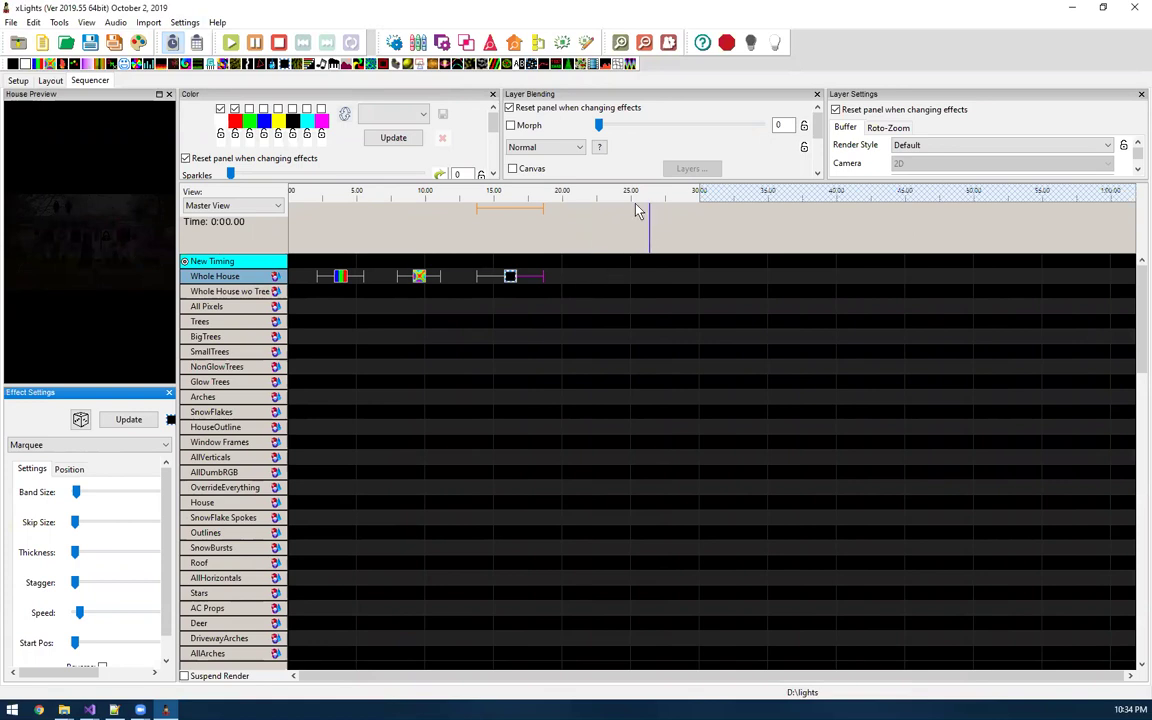
Expose the In Transition settings and apply the keycode 1 keybinding's 1.00-second fade-in to the Bars, Butterfly and Marquee effects
left_click_drag(620, 227, 622, 248)
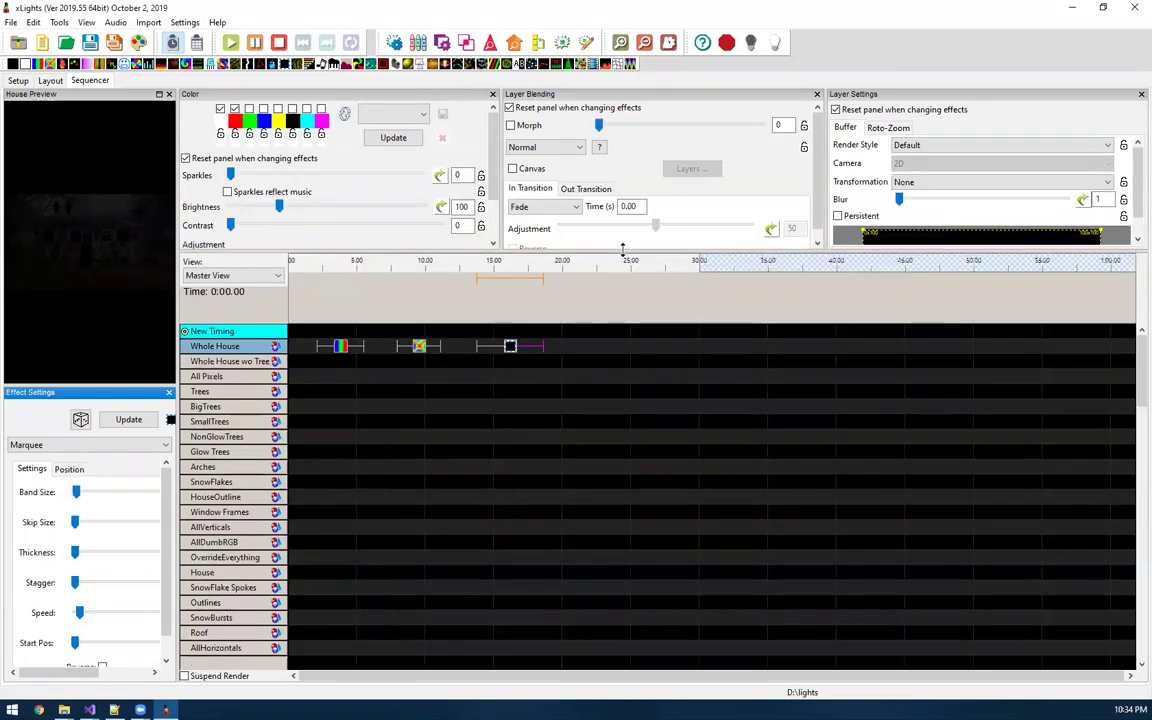
left_click(342, 346)
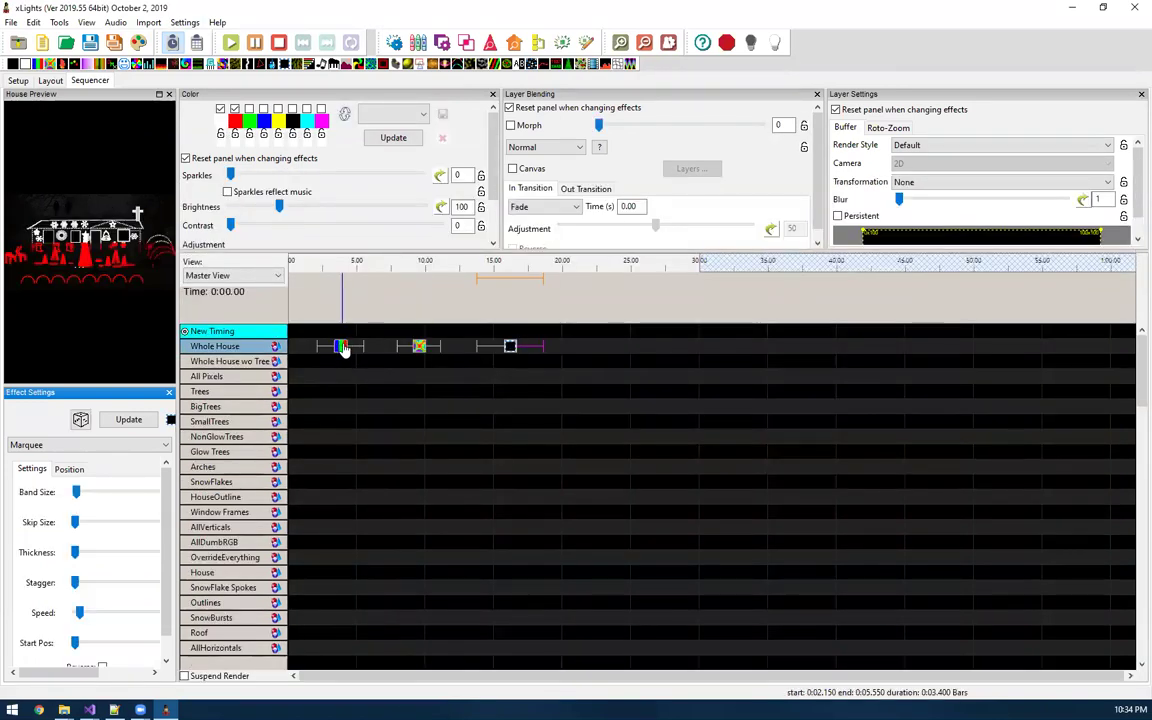
key("f")
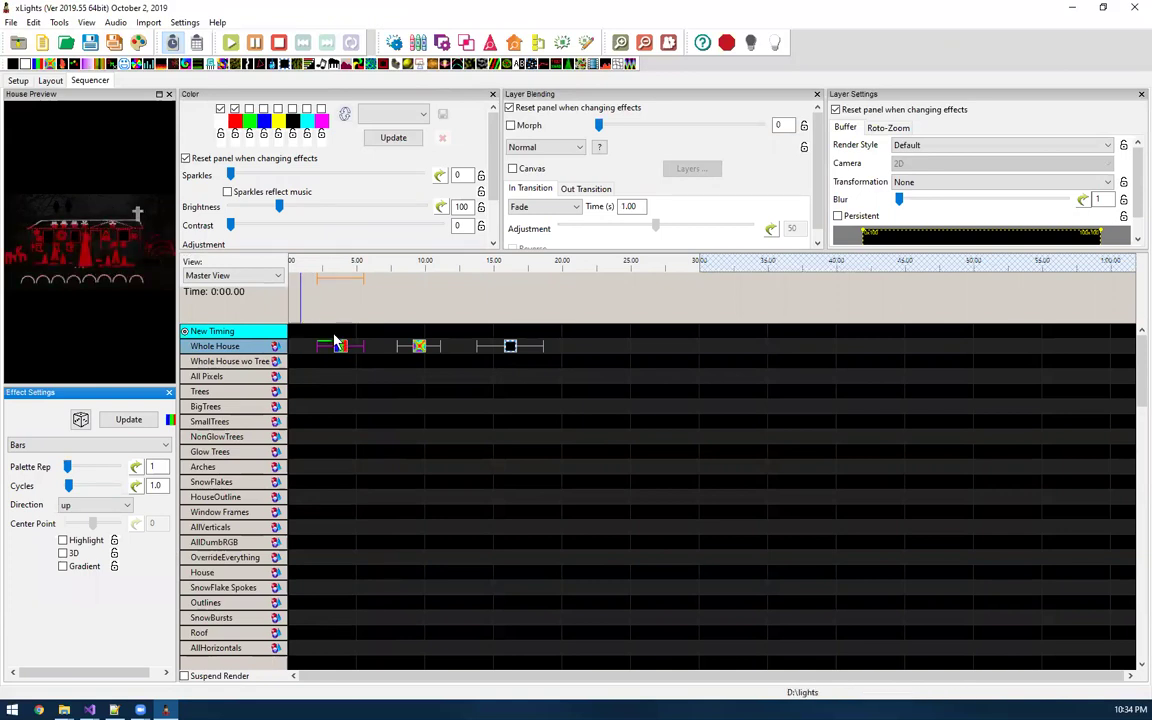
left_click(421, 347)
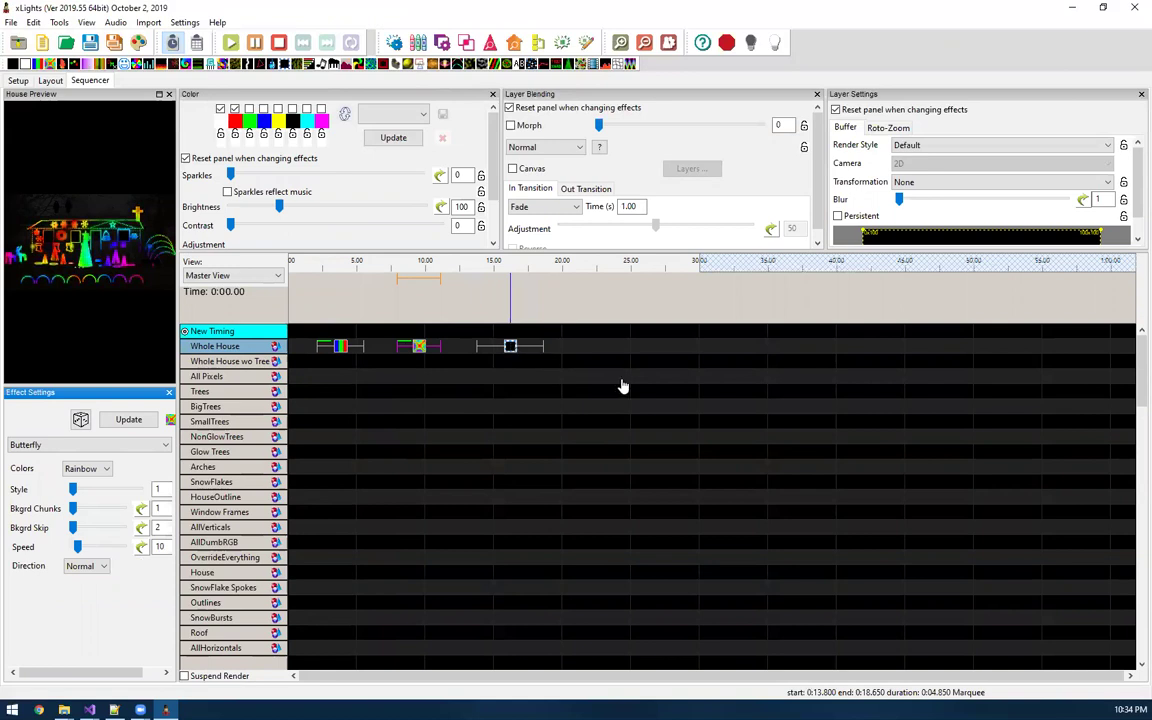
left_click(540, 349)
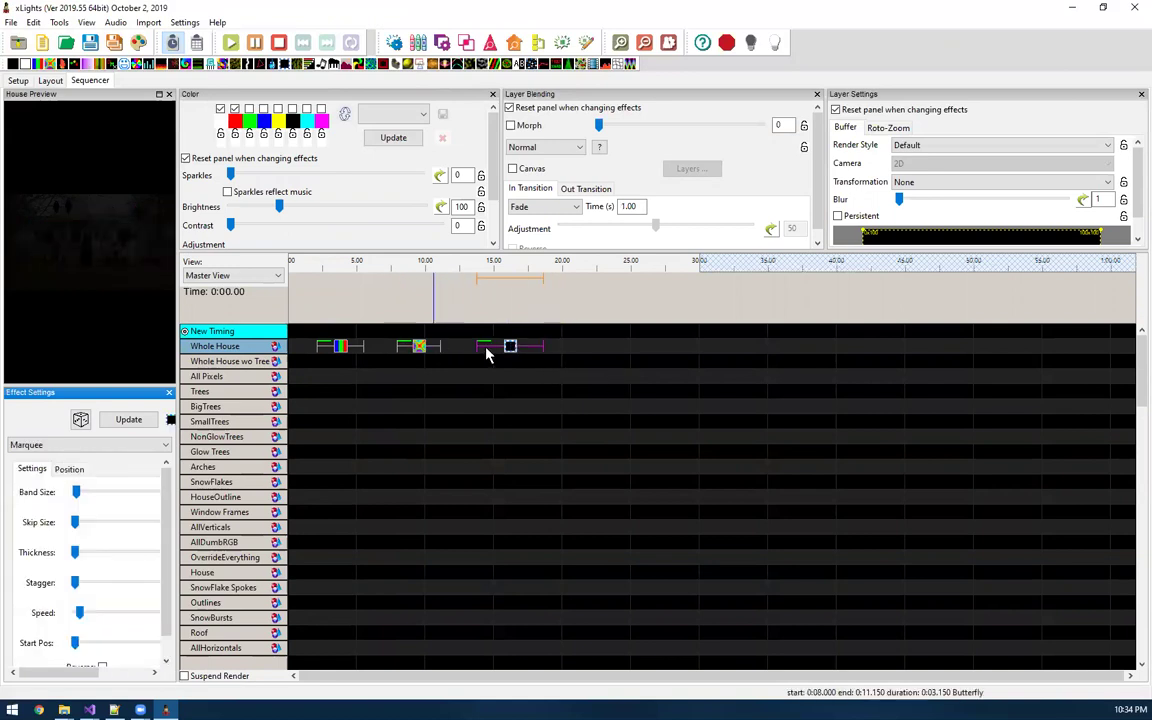
Check the fade-in time of the Butterfly and Bars effects, and enlarge the Layer Settings area to show the full sub-buffer
left_click(419, 350)
left_click(340, 349)
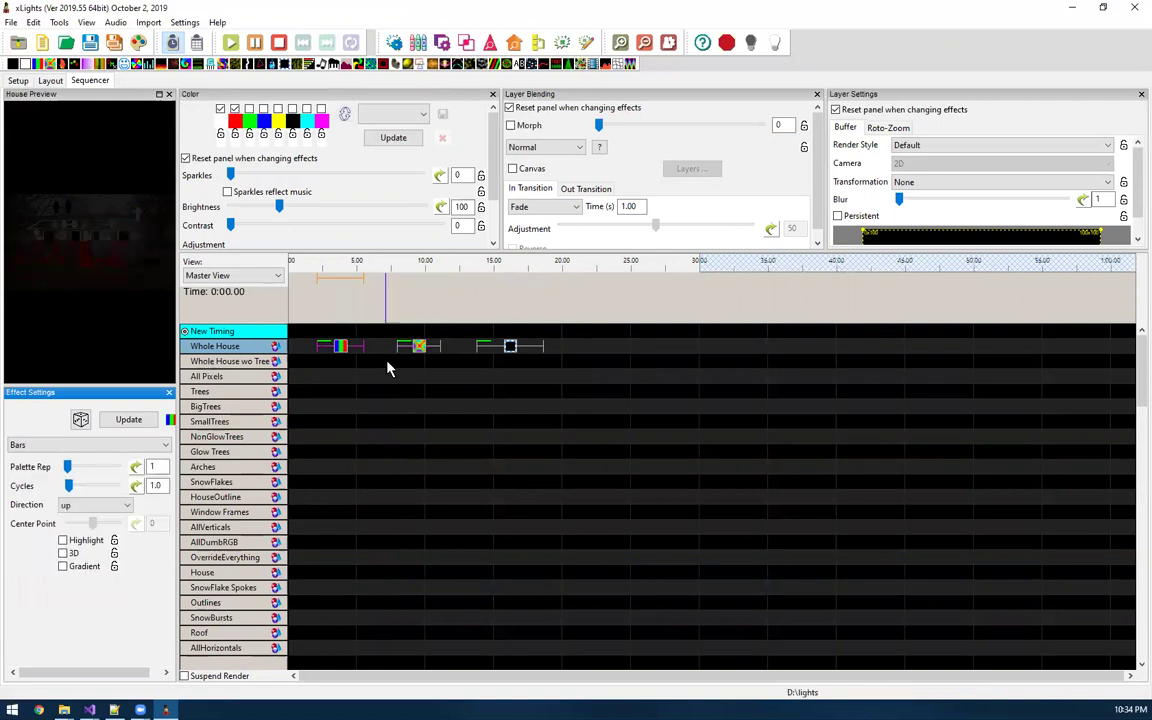
scroll(688, 213, "down", 1)
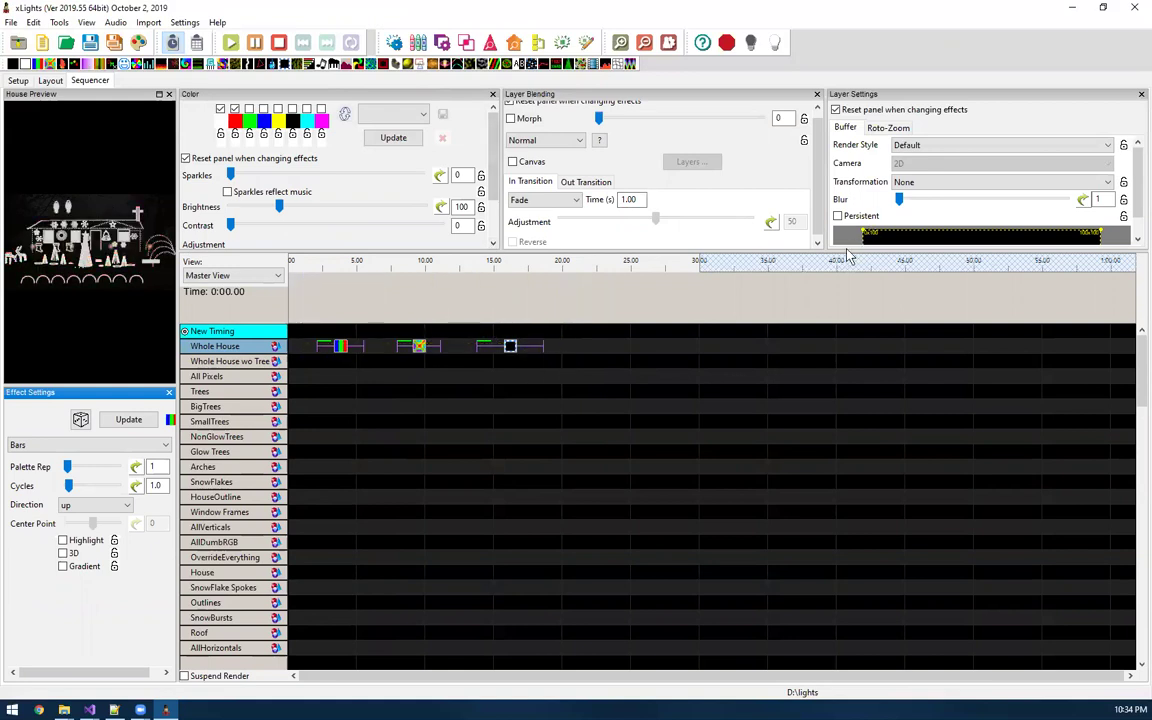
left_click_drag(834, 304, 840, 308)
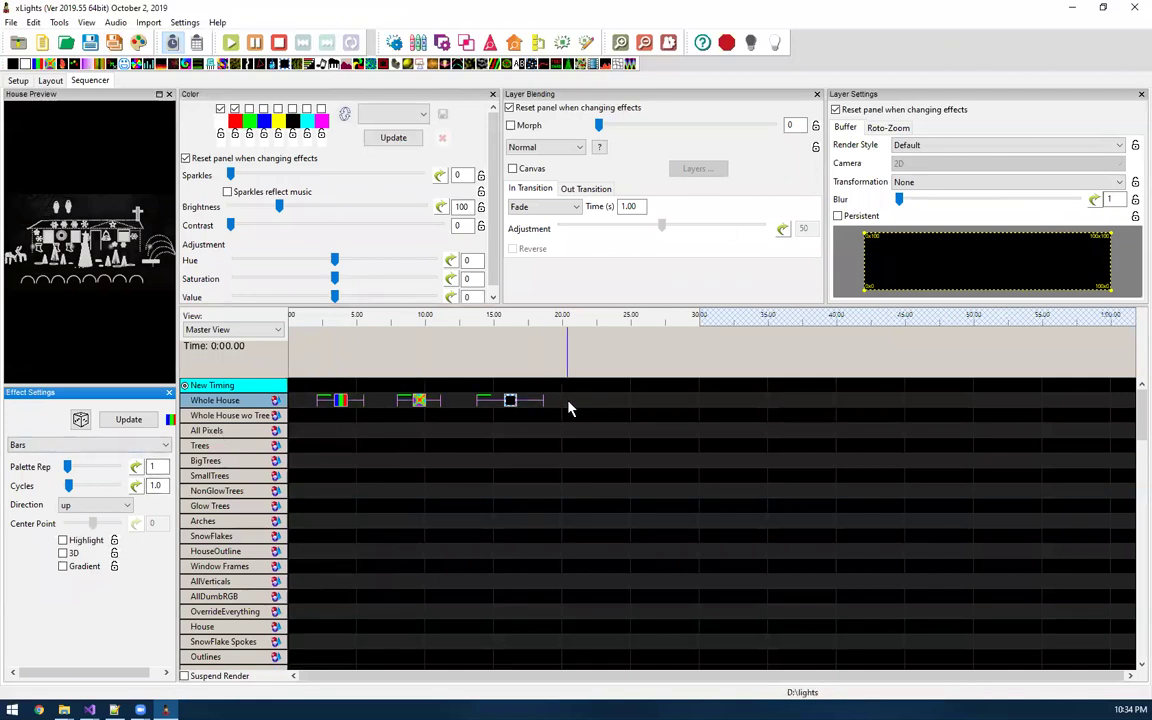
Delete the three Whole House effects and add an On effect about 2.7 seconds long on that row
left_click_drag(533, 403, 318, 396)
key("Delete")
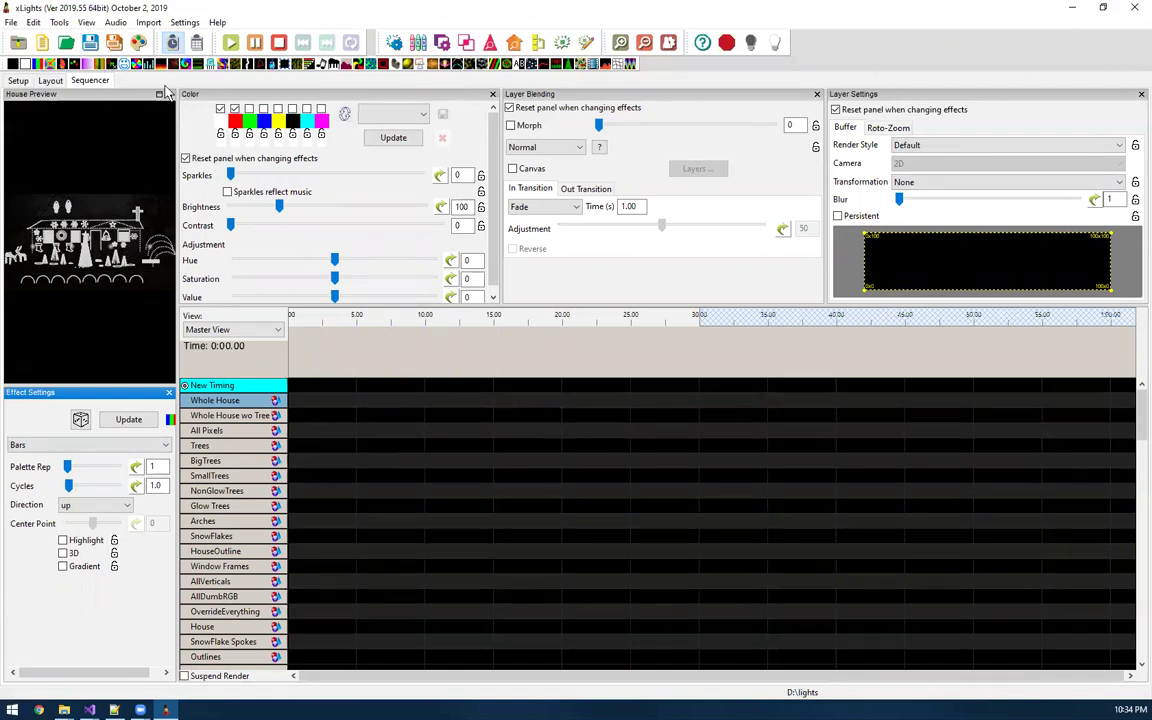
left_click_drag(24, 64, 316, 404)
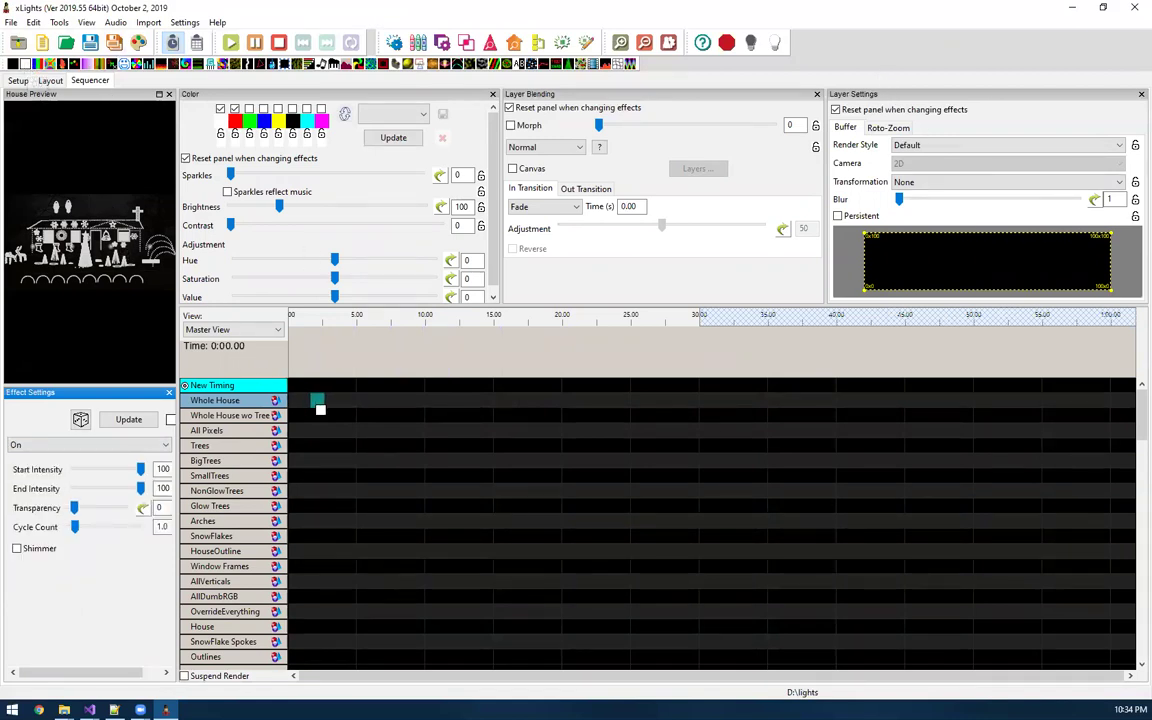
left_click(317, 402)
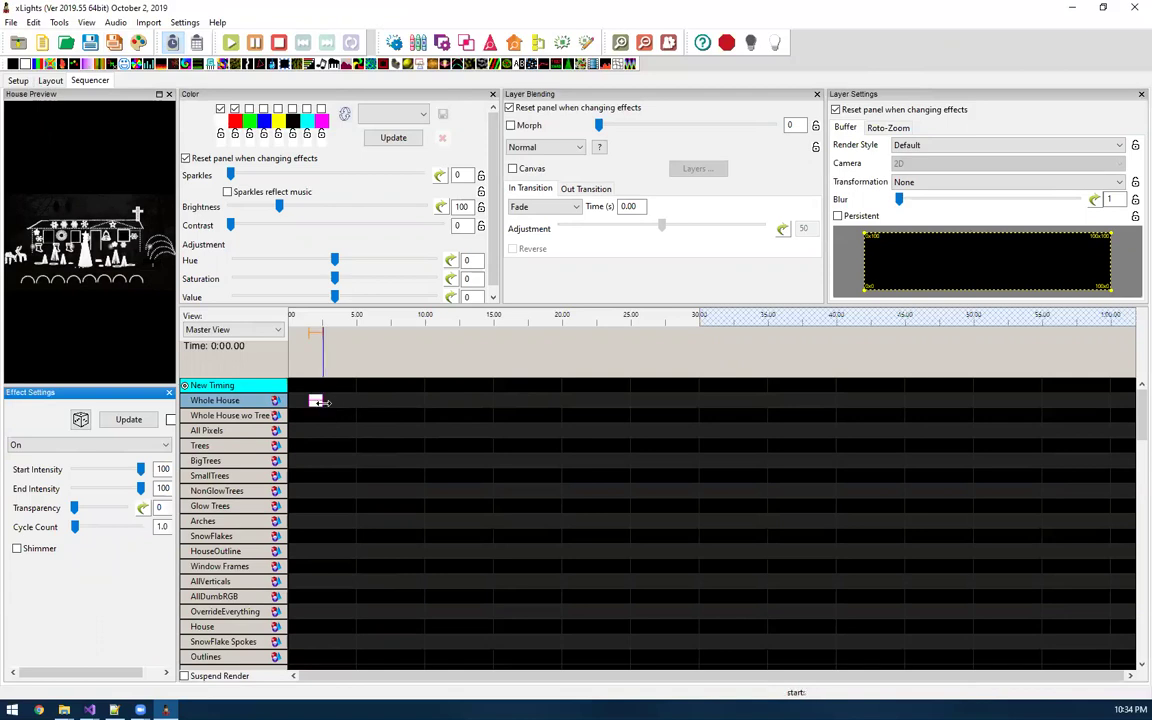
left_click_drag(325, 403, 346, 401)
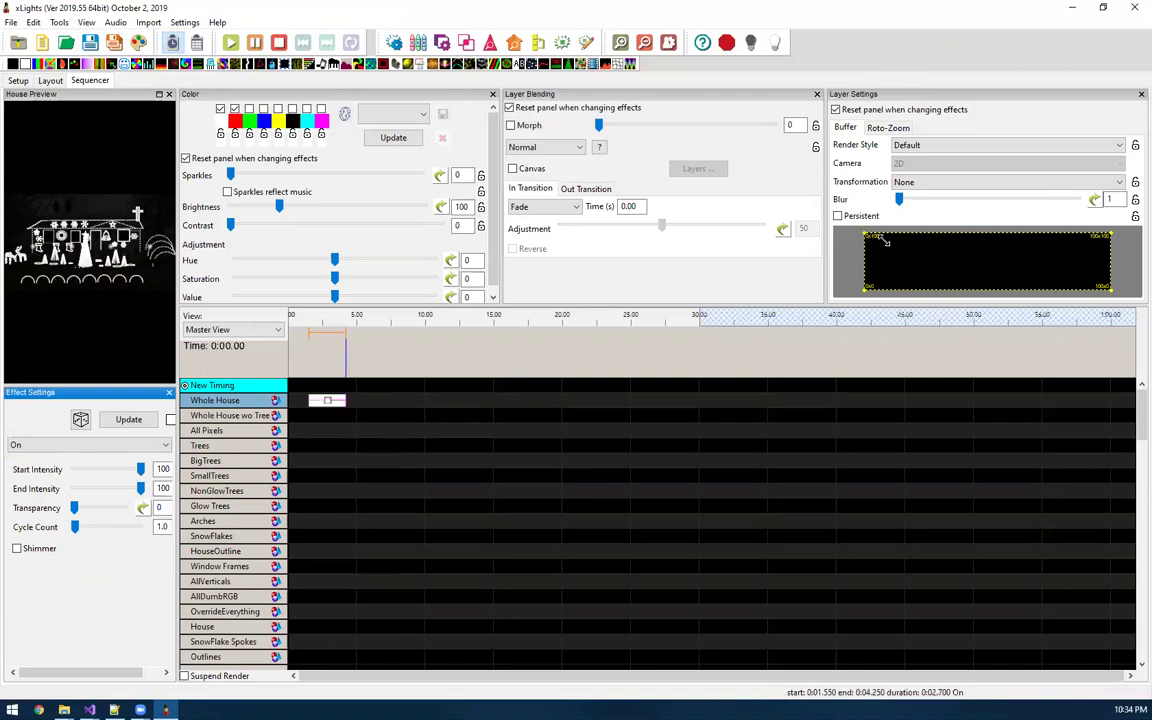
Set the On effect's sub-buffer to Top 75, Left 25, Bottom 25 and Right 75
left_click_drag(885, 238, 926, 248)
right_click(985, 270)
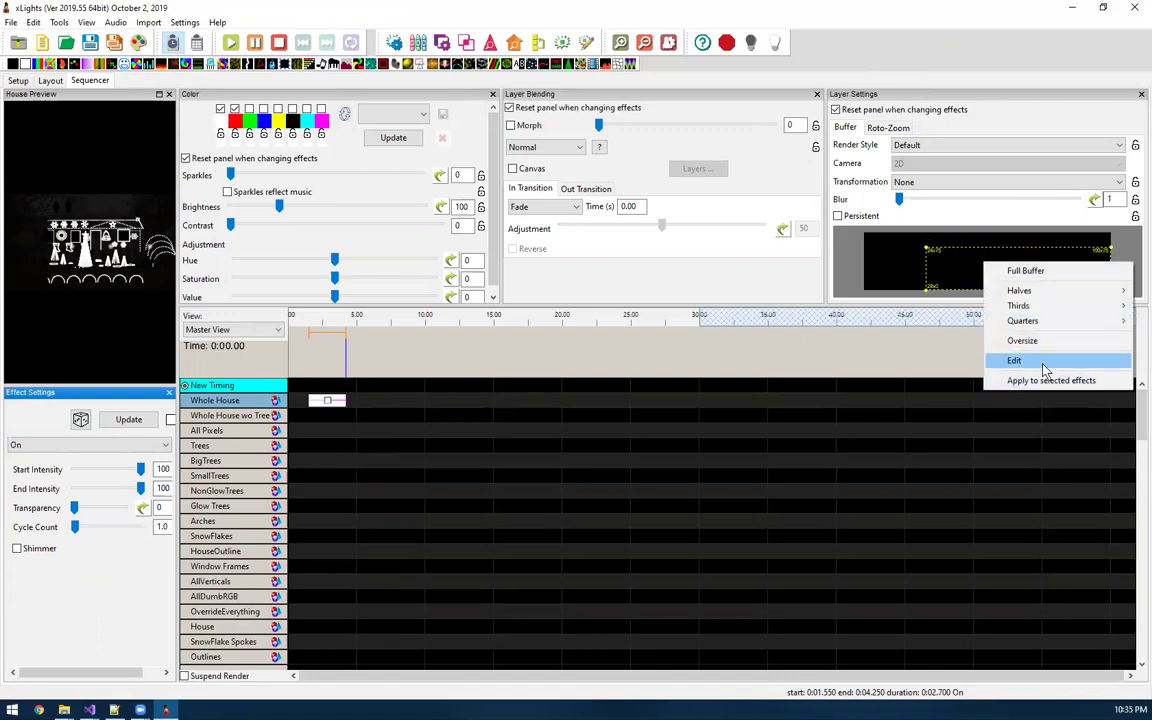
left_click(1043, 366)
left_click(1021, 347)
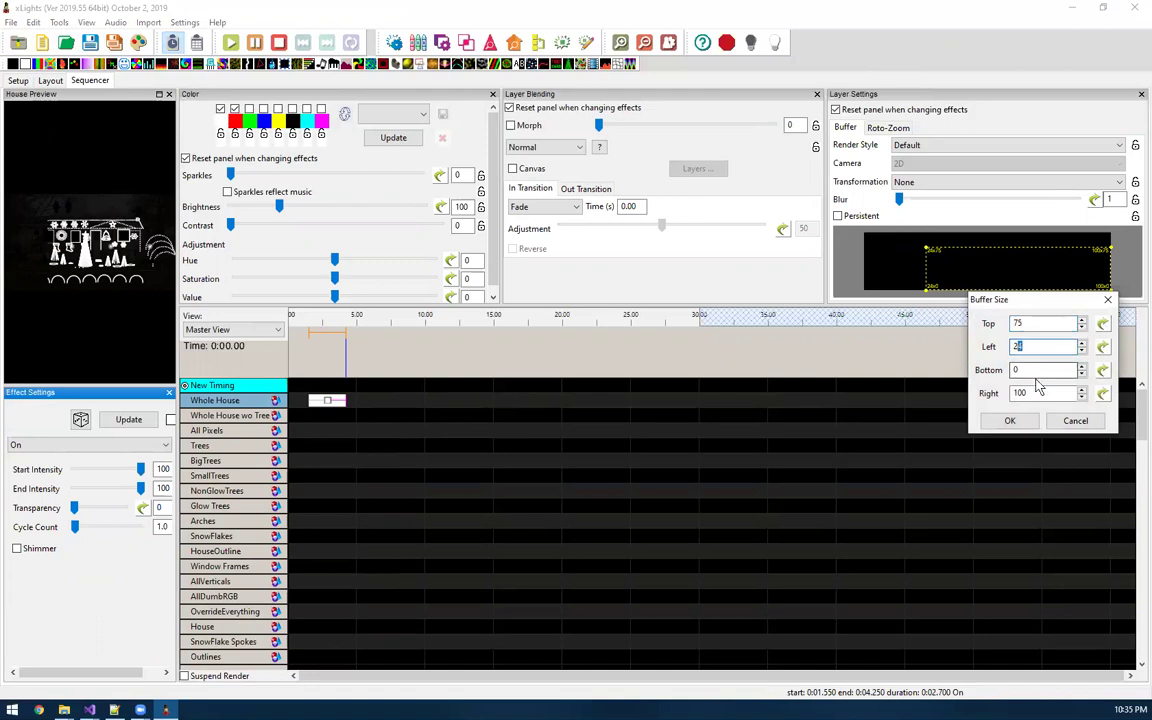
type("5")
key("Tab")
type("25")
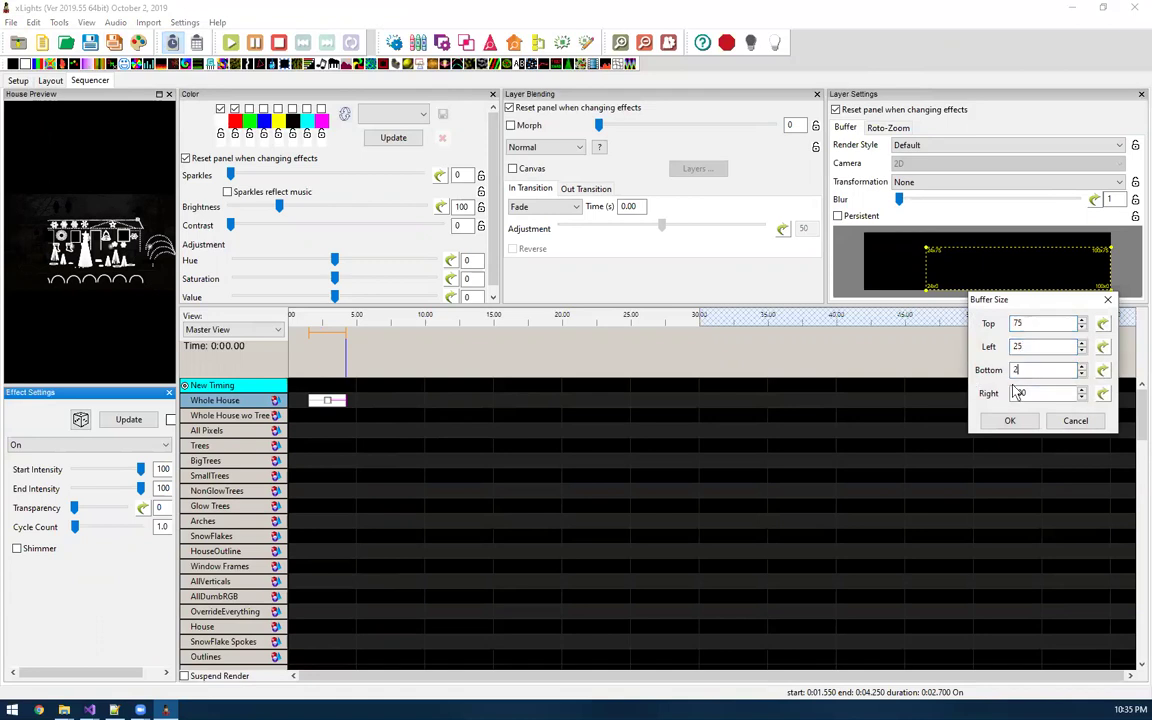
key("Tab")
type("75")
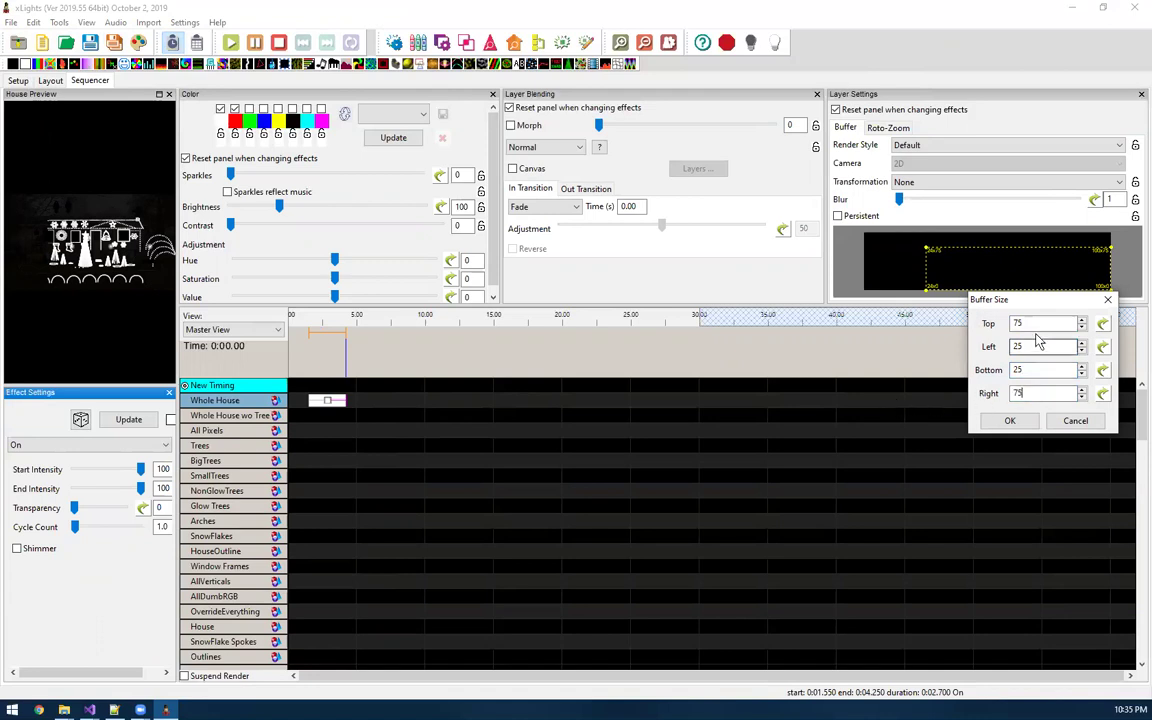
left_click(1026, 421)
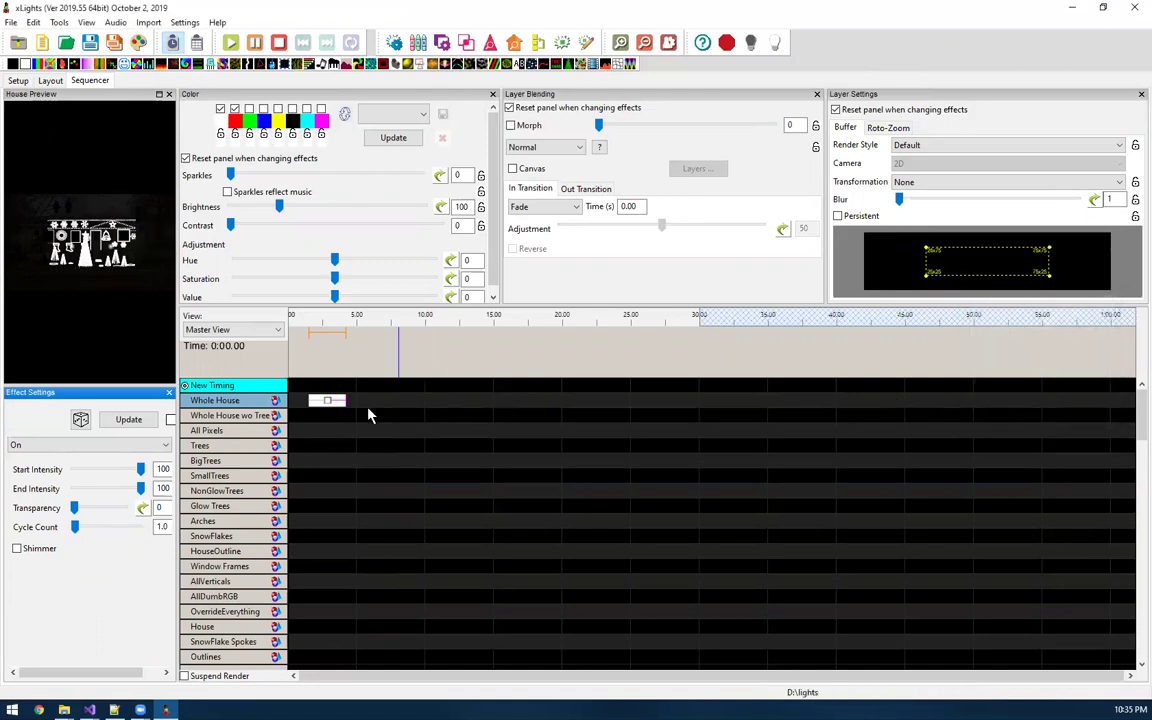
Copy the Whole House On effect and switch to the new 1 document in Notepad++
right_click(330, 401)
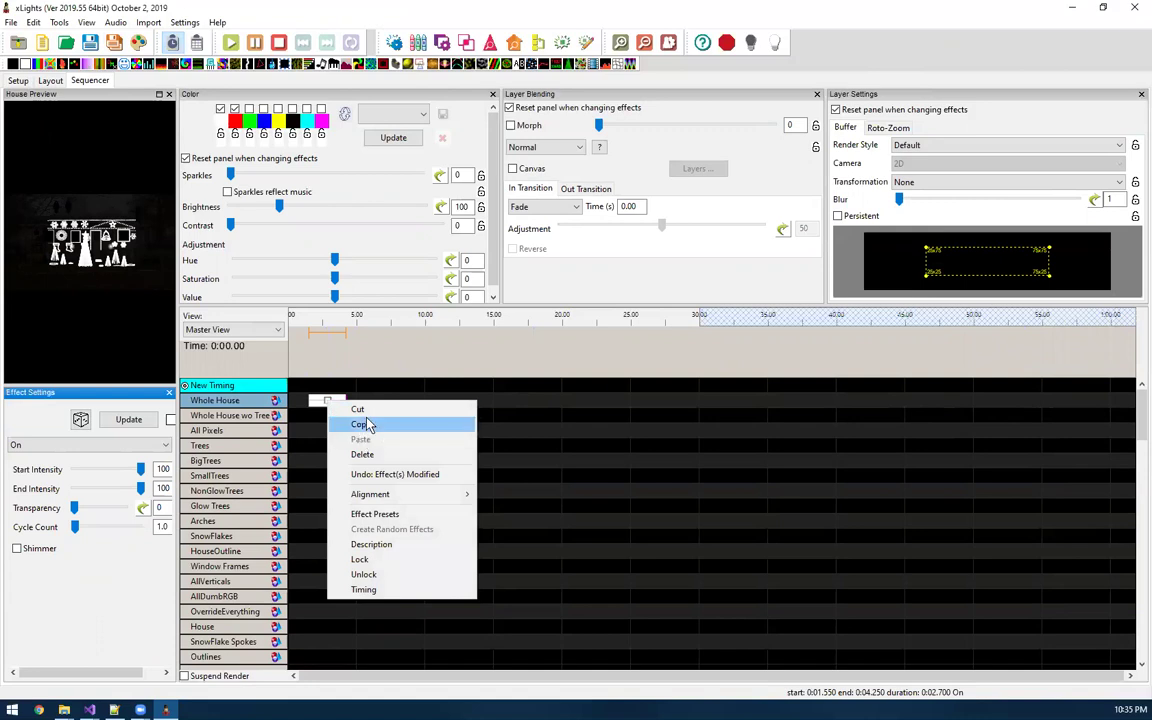
left_click(362, 425)
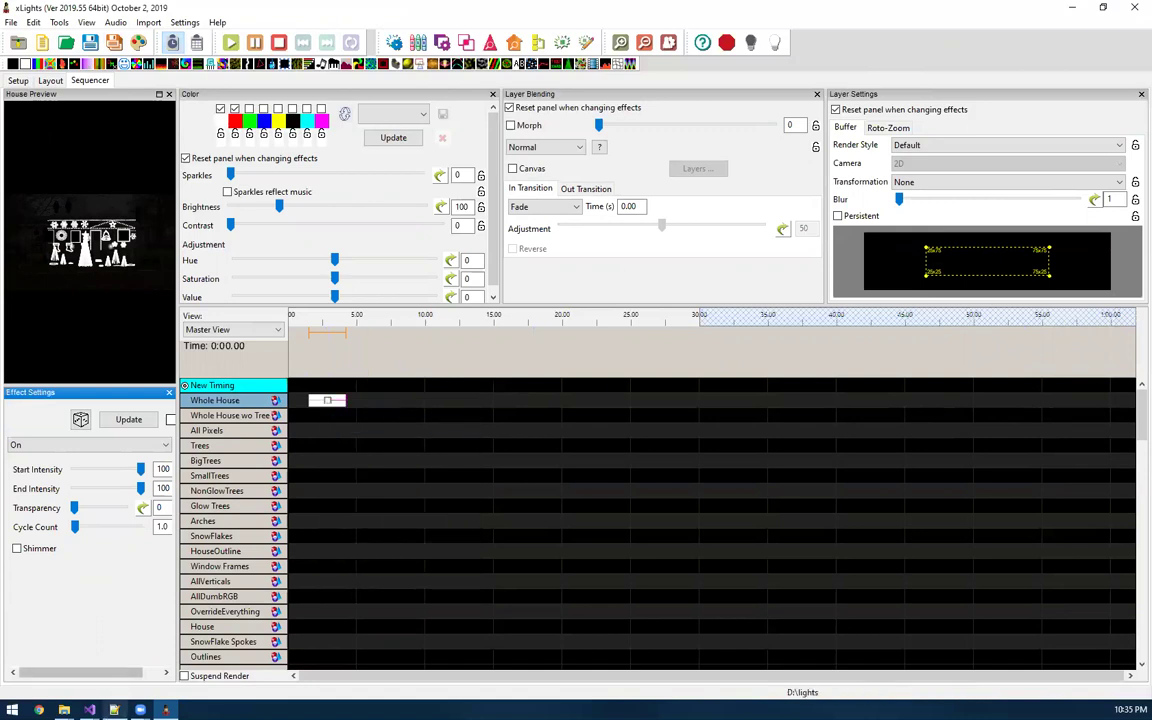
left_click(114, 710)
left_click(185, 57)
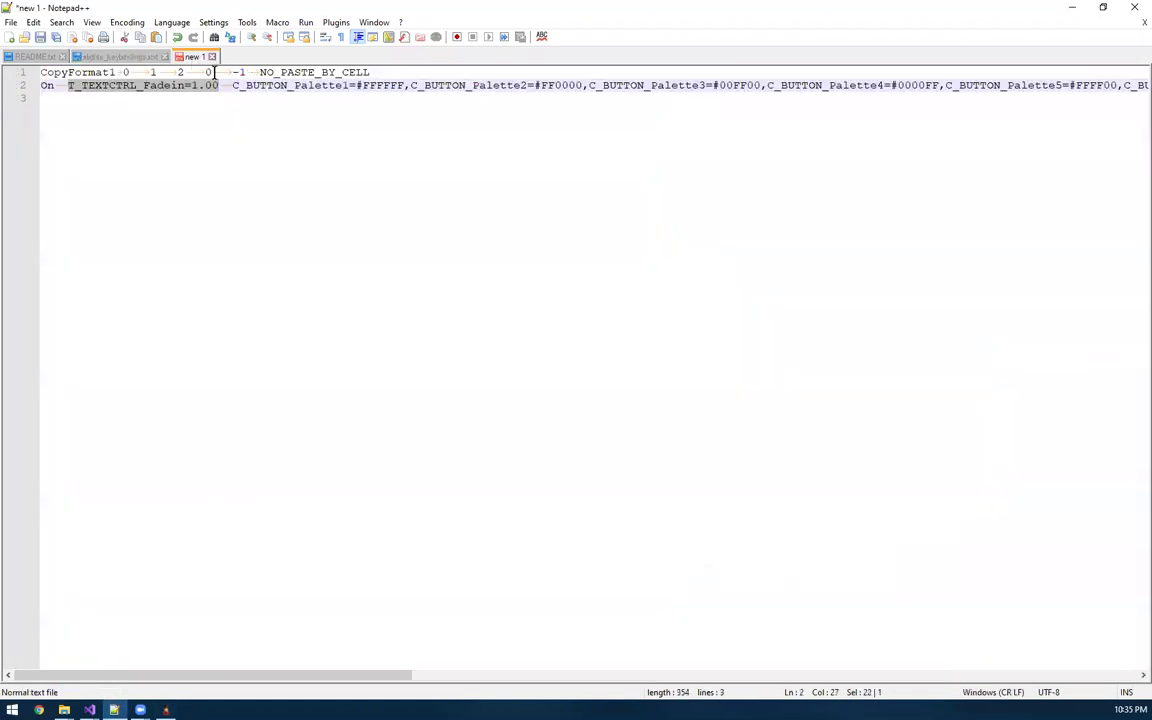
Replace the document's contents with the copied effect data and select its B_CUSTOM_SubBuffer=25.00x25.00x75.00x75.00 setting
left_click(343, 222)
key("ctrl+a")
key("Delete")
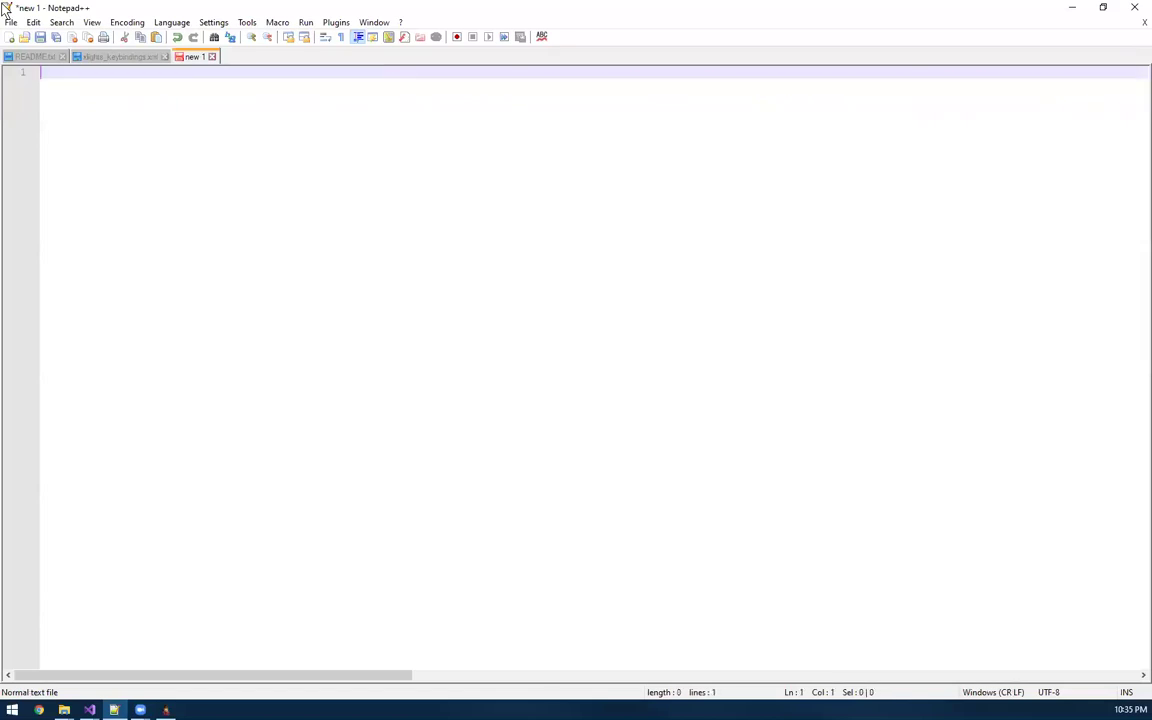
key("ctrl+v")
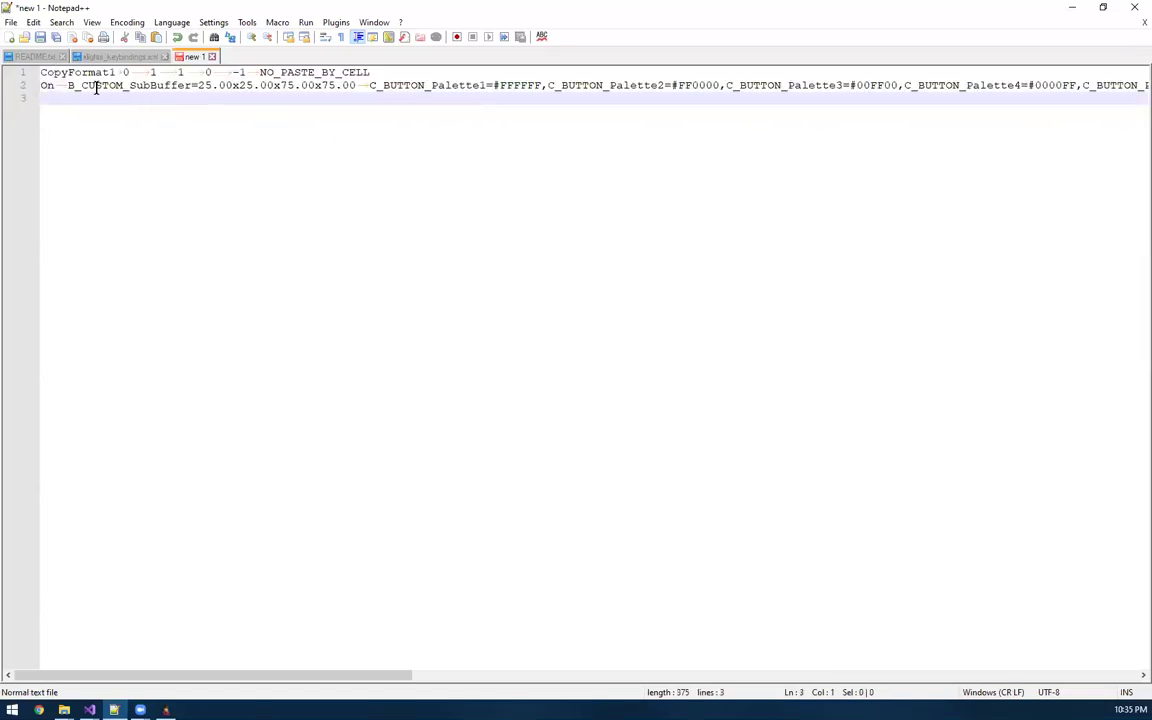
left_click_drag(69, 86, 368, 86)
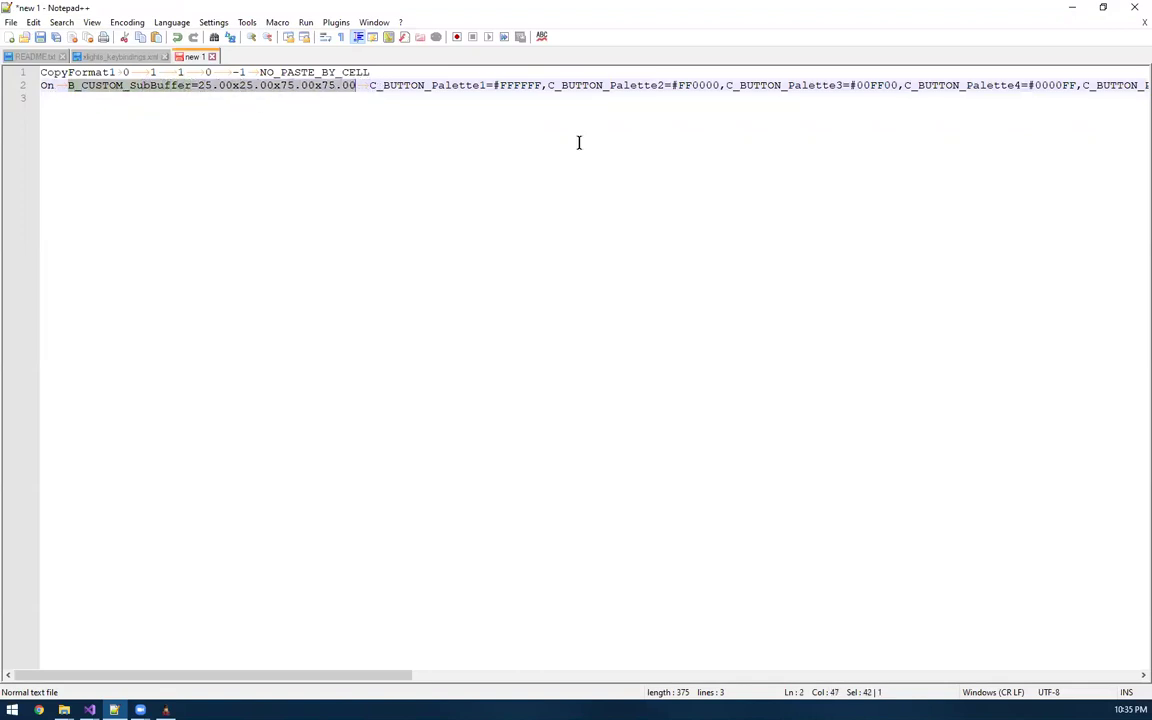
Close xLights, then switch to xlights_keybindings.xml in Notepad++ and reload the file from disk
left_click(1071, 8)
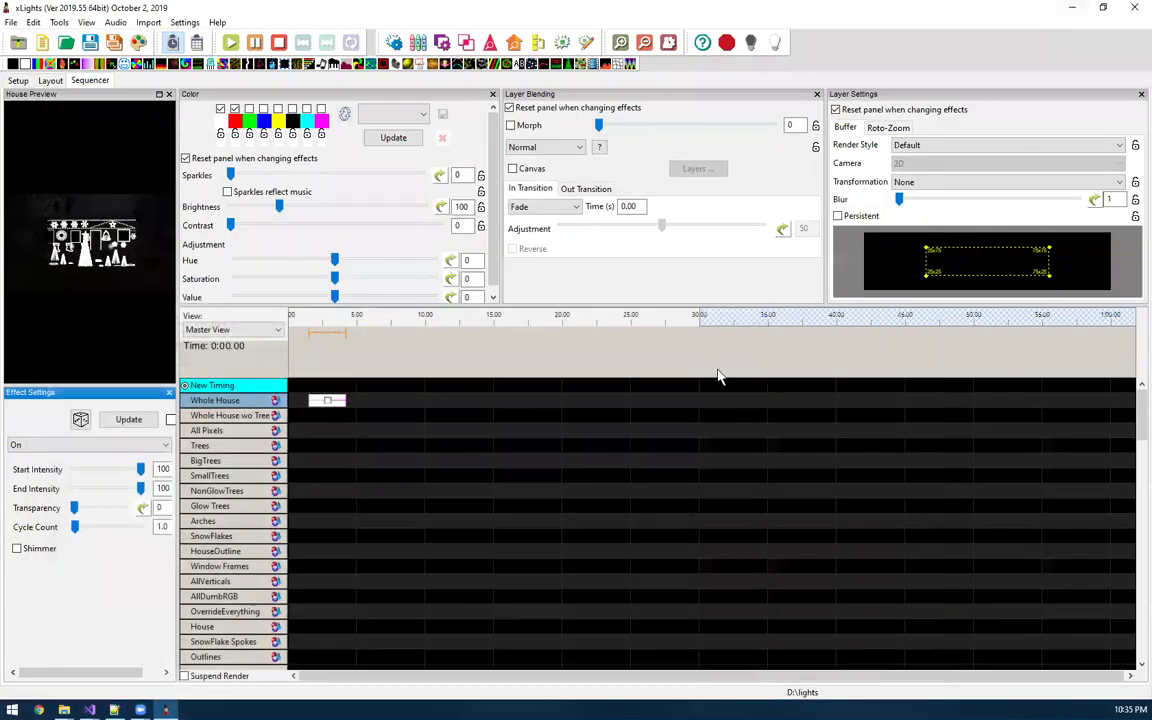
left_click(1135, 10)
left_click(520, 350)
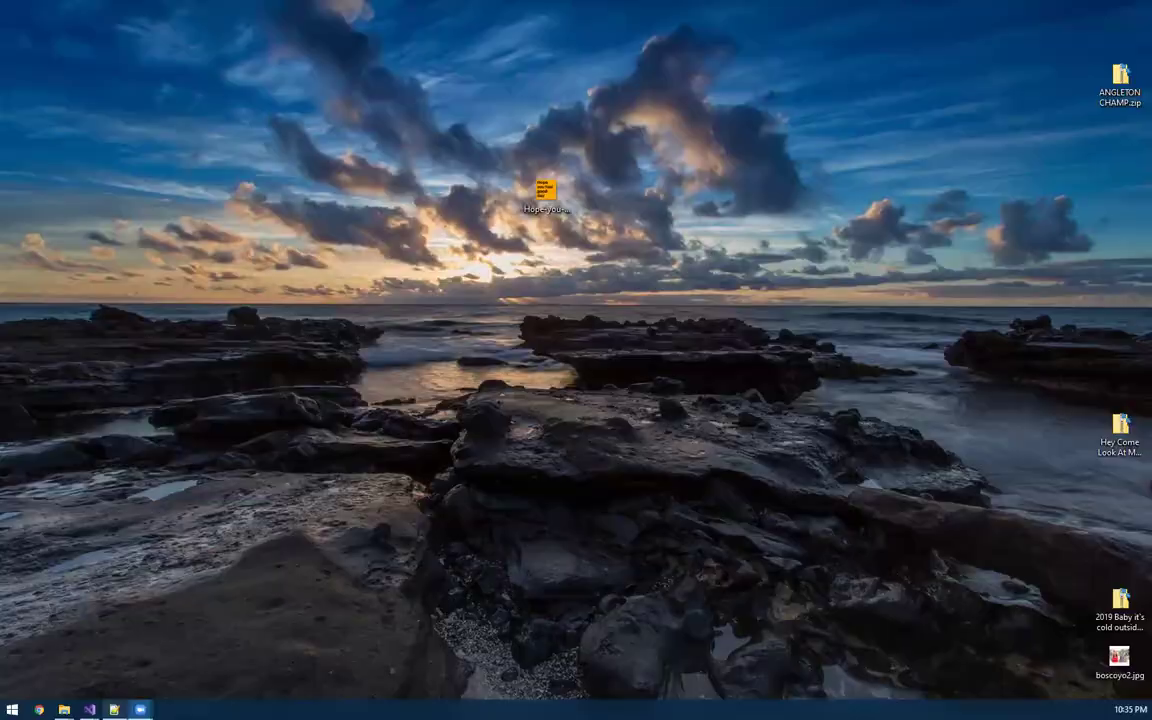
left_click(114, 709)
left_click(92, 55)
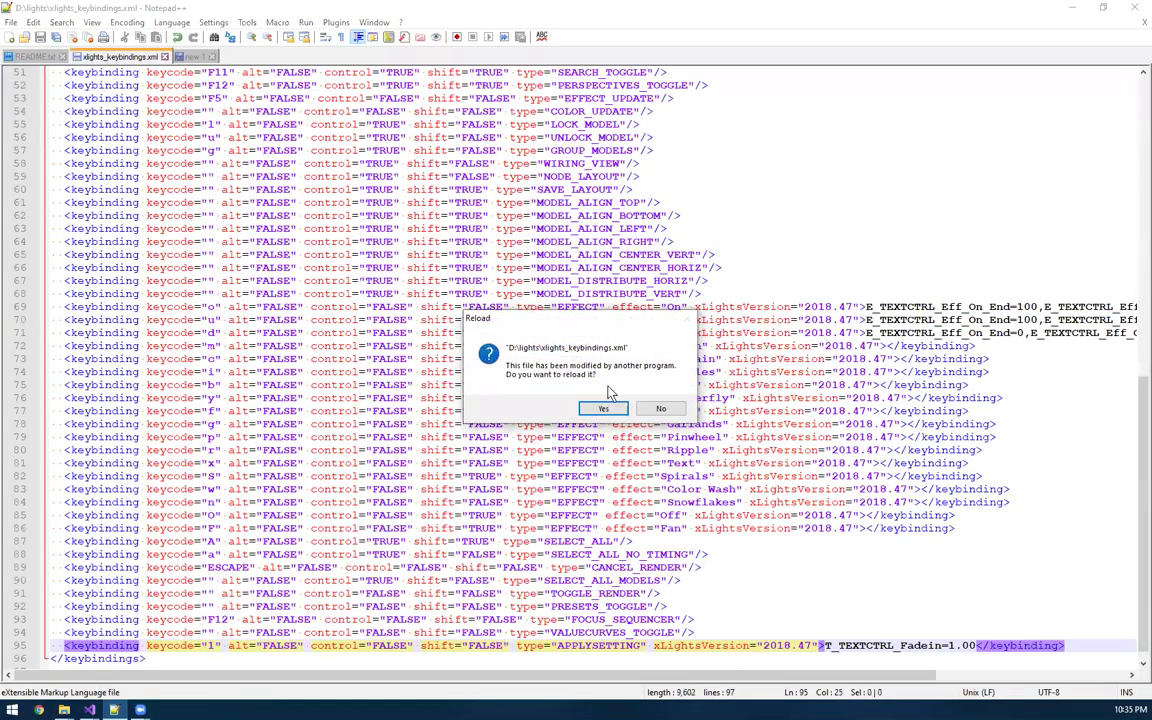
left_click(603, 410)
Duplicate the key 1 APPLYSETTING keybinding line directly below itself, aligned with the other entries
left_click_drag(1077, 646, 28, 645)
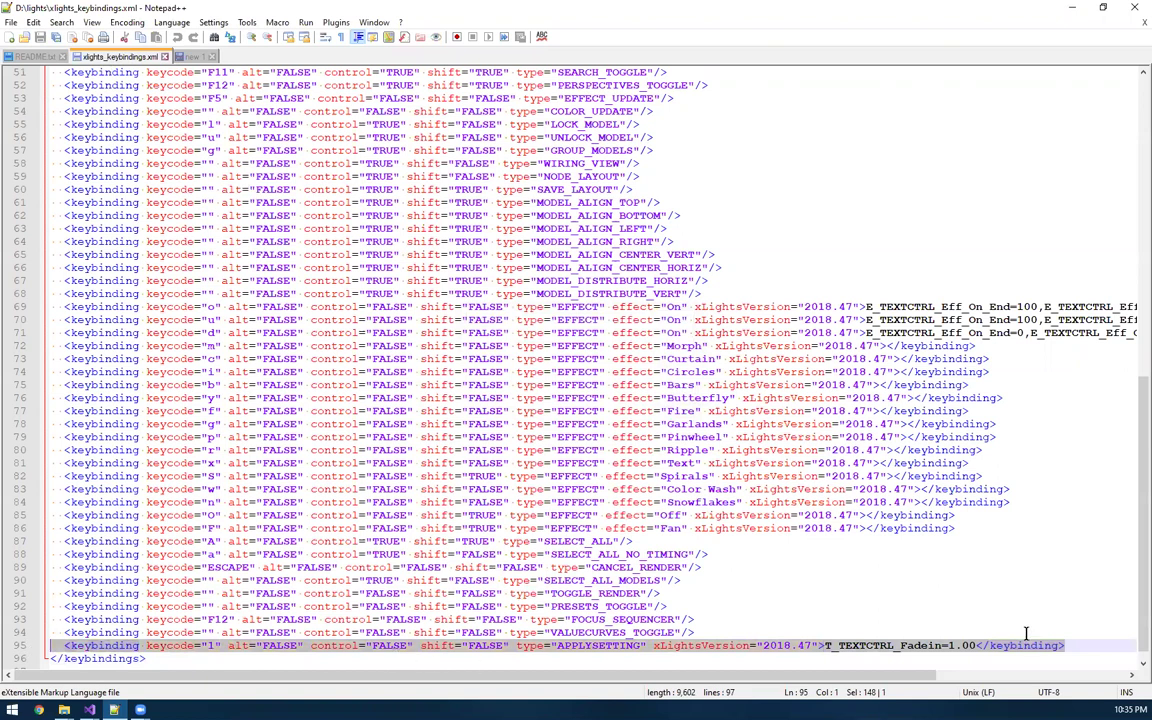
left_click(1084, 650)
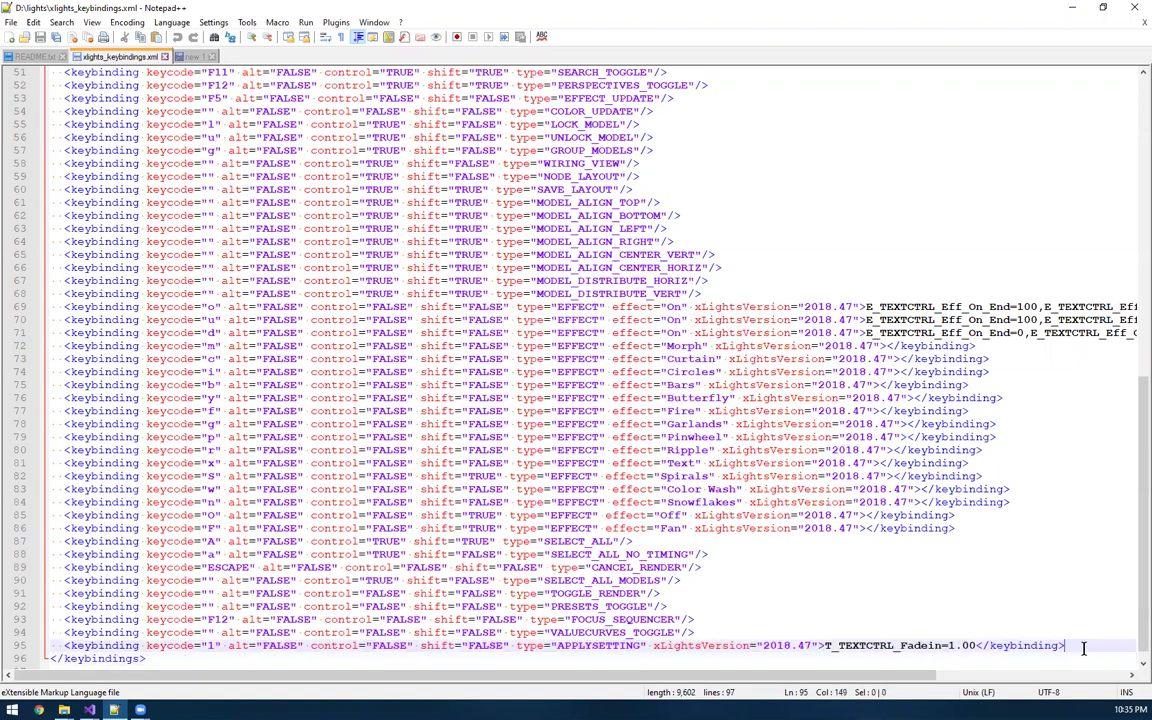
key("Return")
key("ctrl+v")
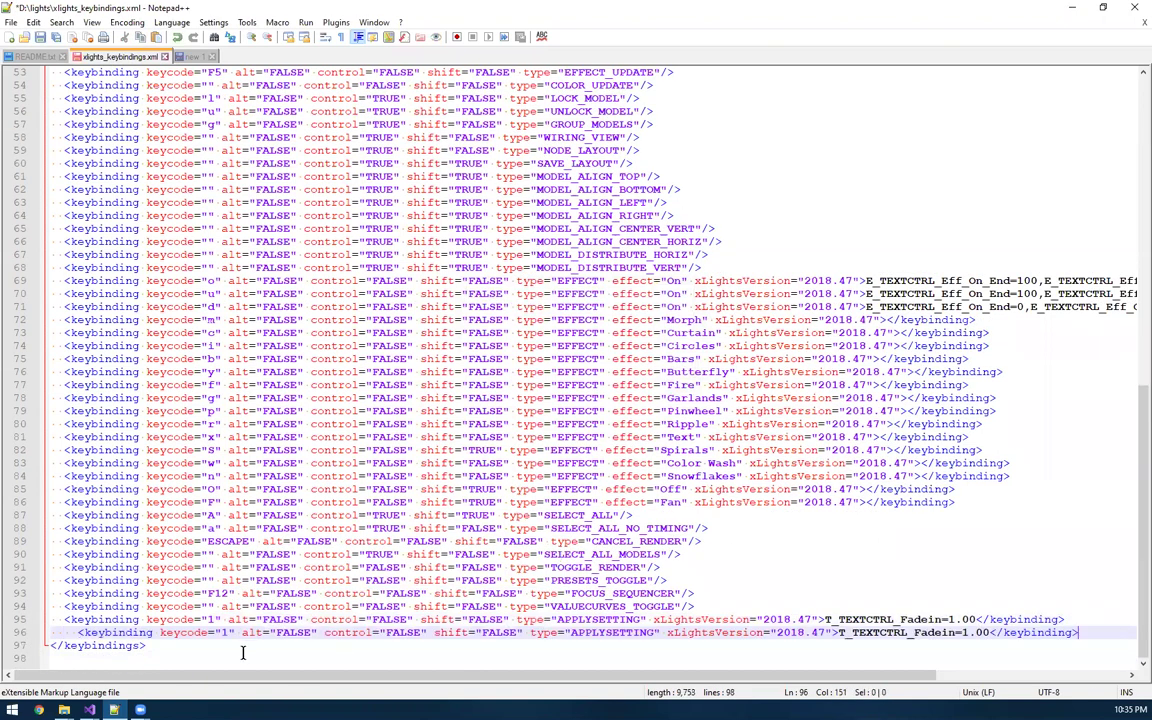
left_click(77, 634)
key("BackSpace")
key("BackSpace")
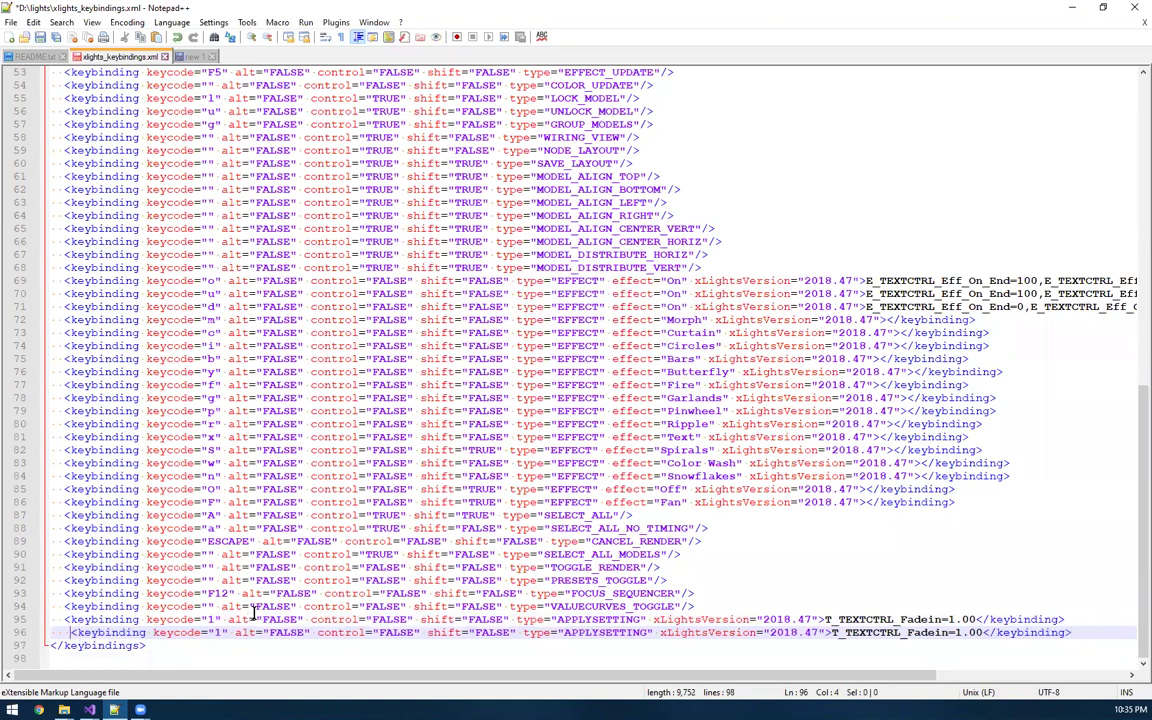
Set the duplicated APPLYSETTING keybinding's keycode to 2
left_click(212, 633)
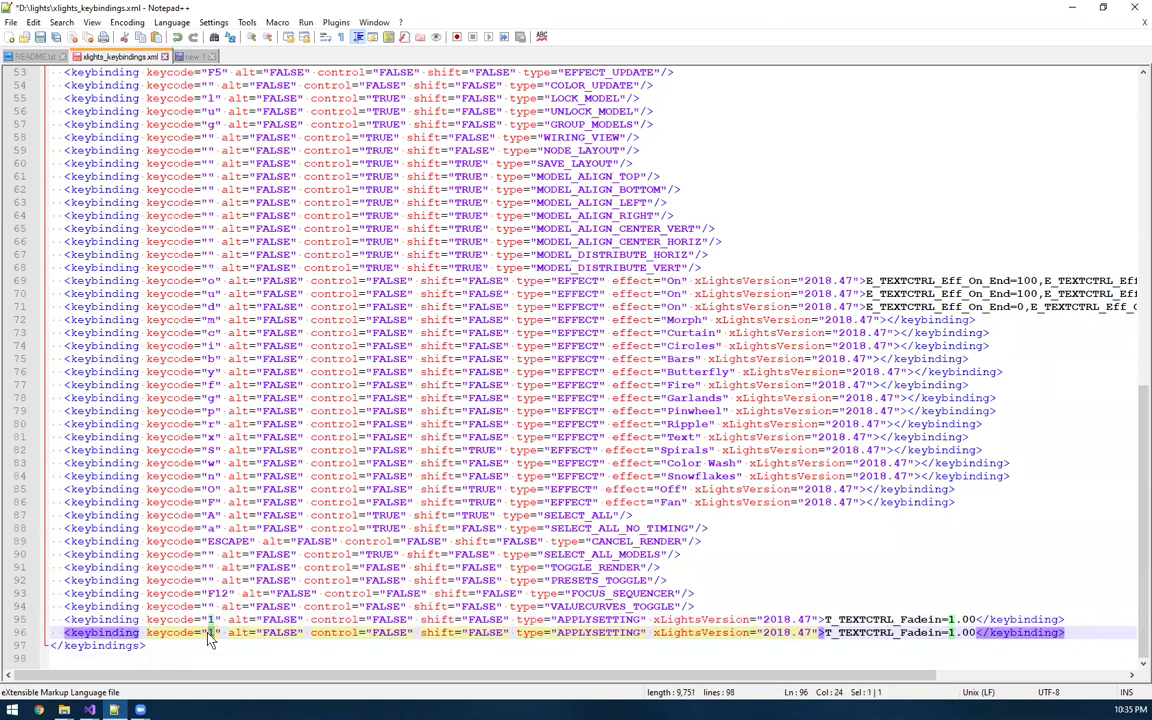
key("BackSpace")
type("2")
left_click(1038, 620)
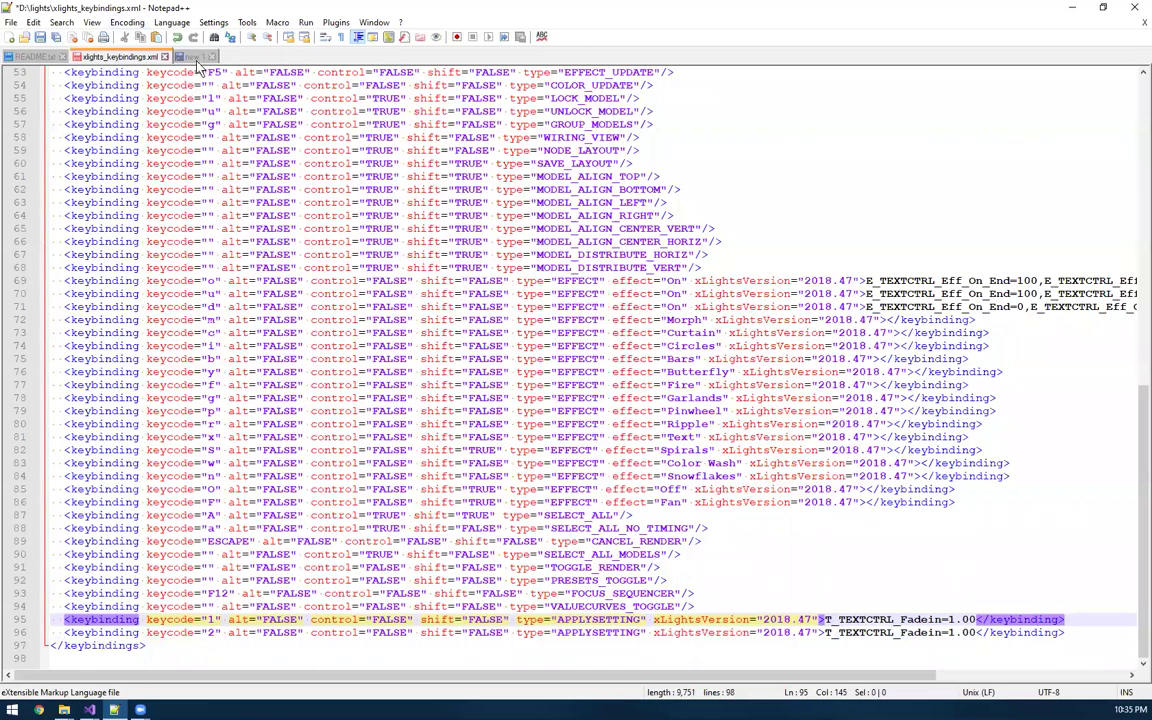
Replace the key 2 binding's fade-in setting with B_CUSTOM_SubBuffer=25.00x25.00x75.00x75.00 copied from the new 1 document, and save the keybindings file
left_click(196, 58)
left_click_drag(68, 86, 359, 86)
key("ctrl+c")
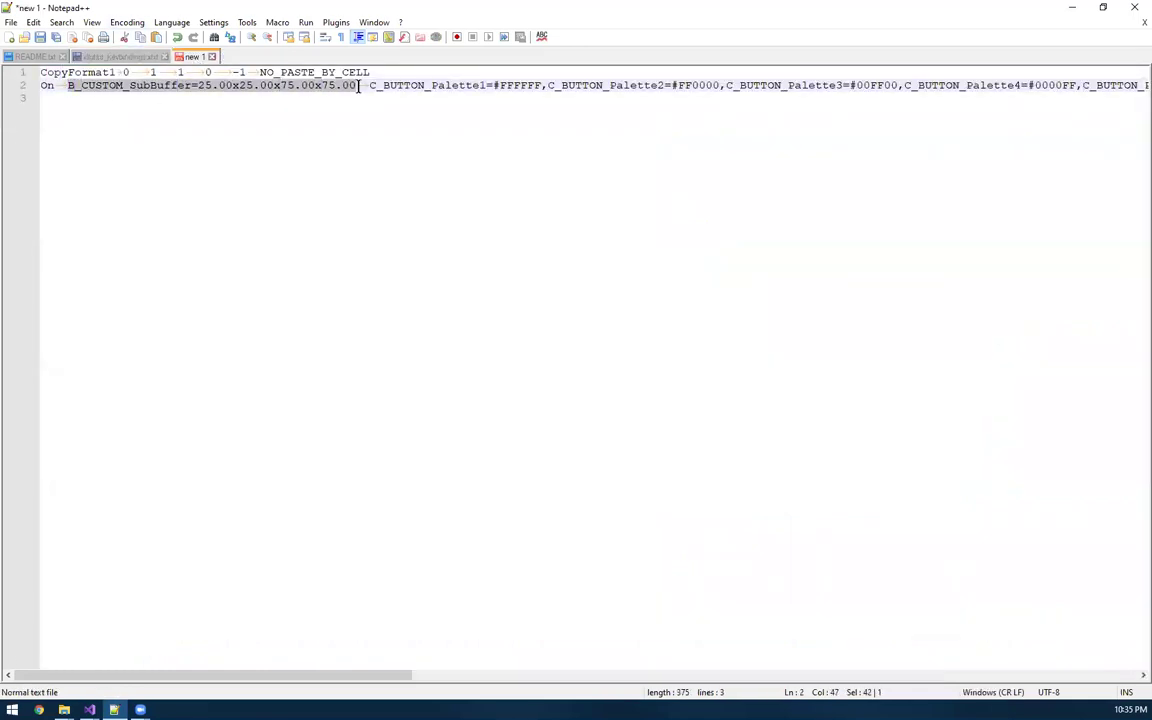
left_click(110, 57)
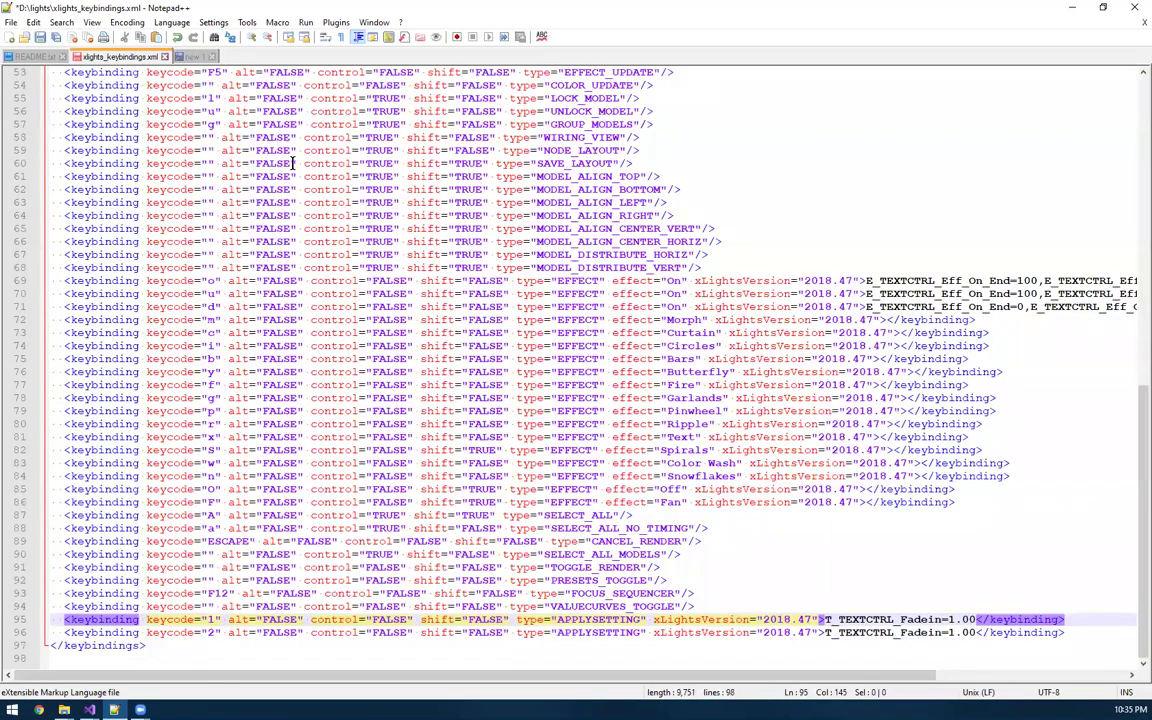
left_click_drag(825, 632, 975, 634)
key("ctrl+v")
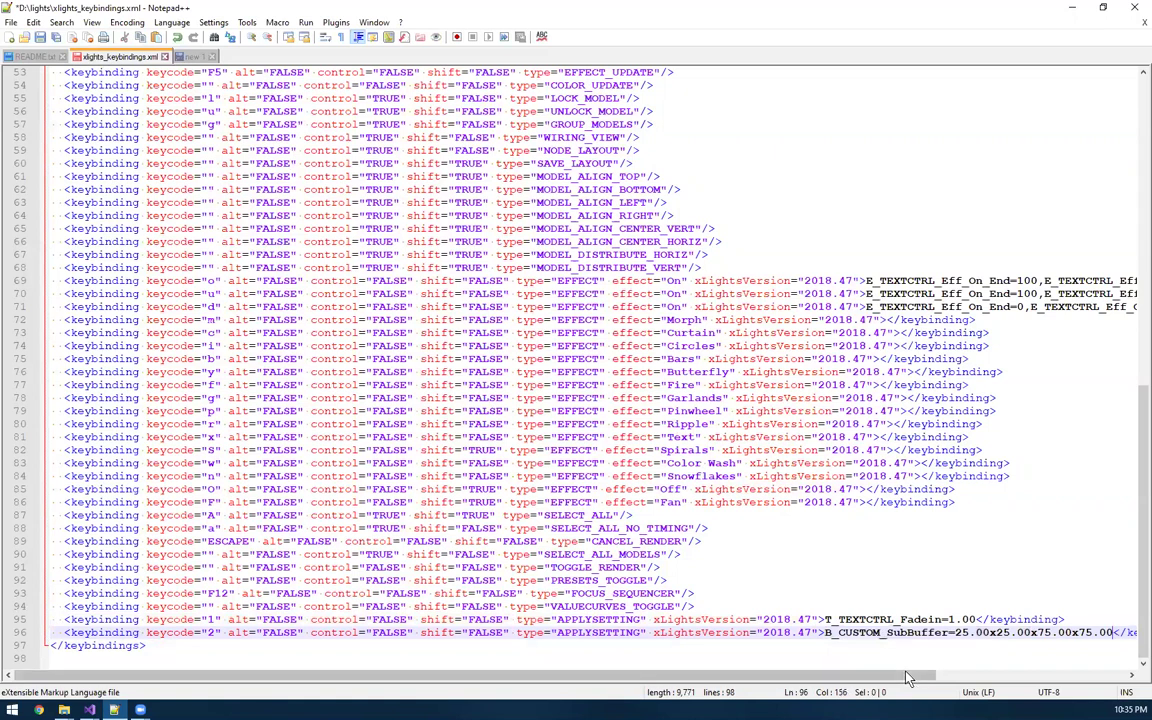
left_click_drag(874, 684, 995, 695)
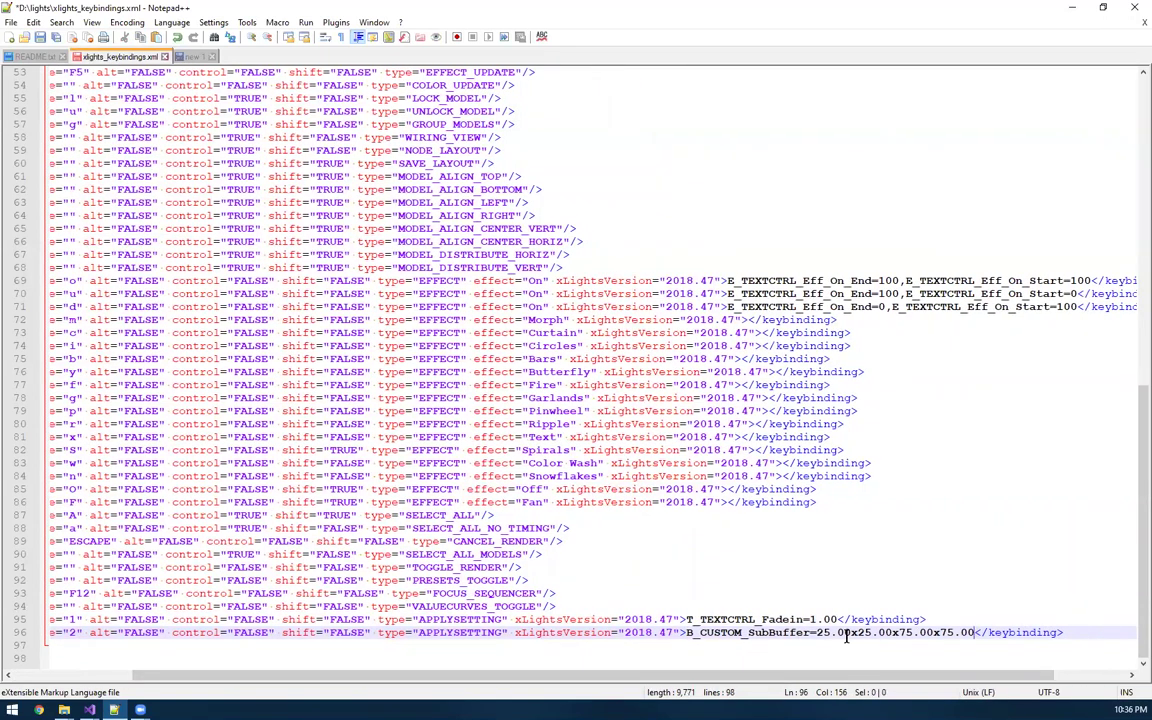
left_click_drag(663, 686, 321, 694)
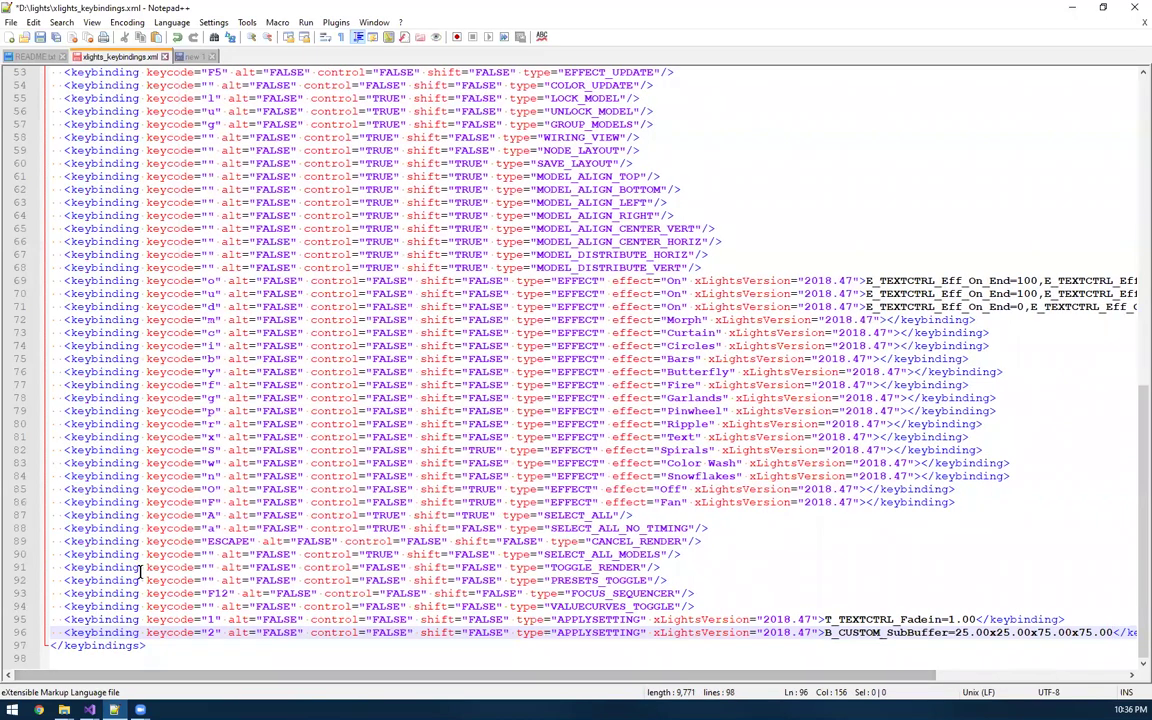
key("ctrl+s")
Relaunch xLights and create a new Animation sequence in the Sequencer
left_click(12, 709)
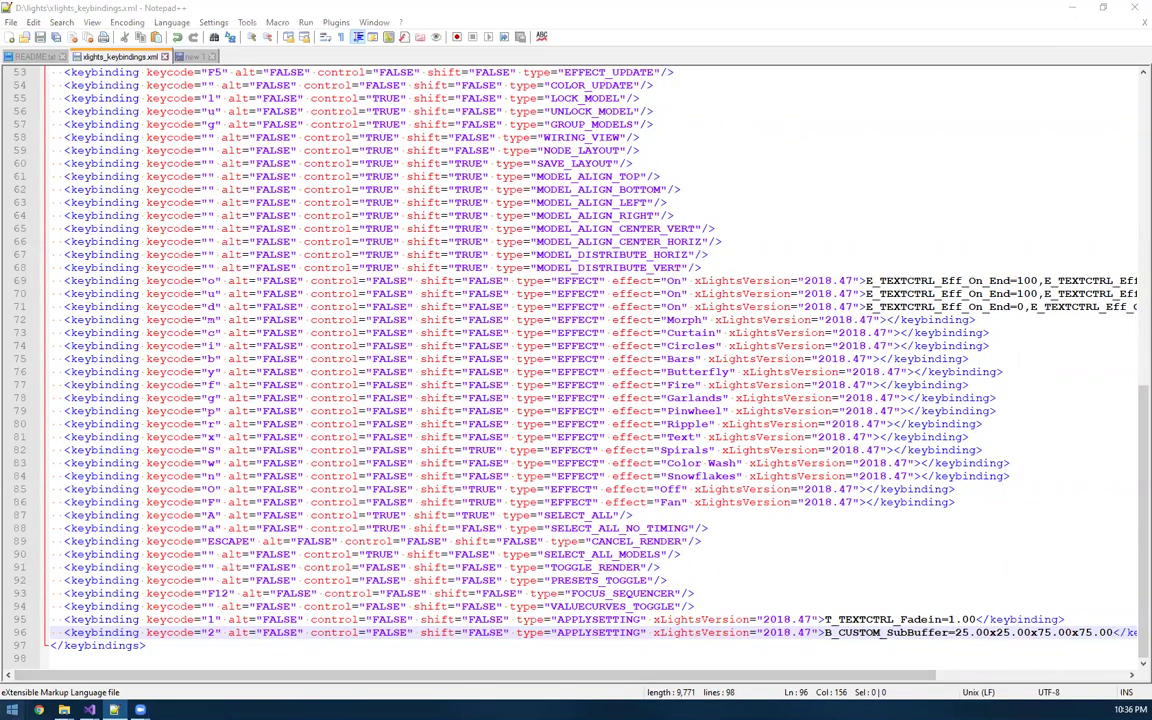
left_click(418, 394)
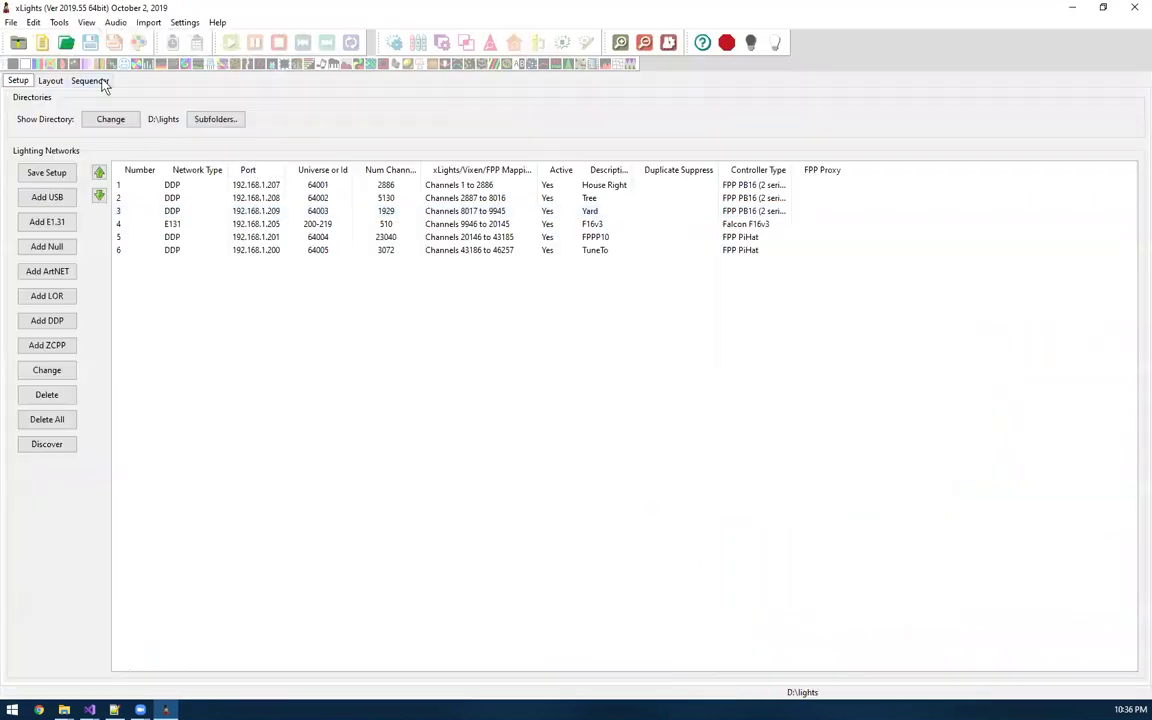
left_click(99, 80)
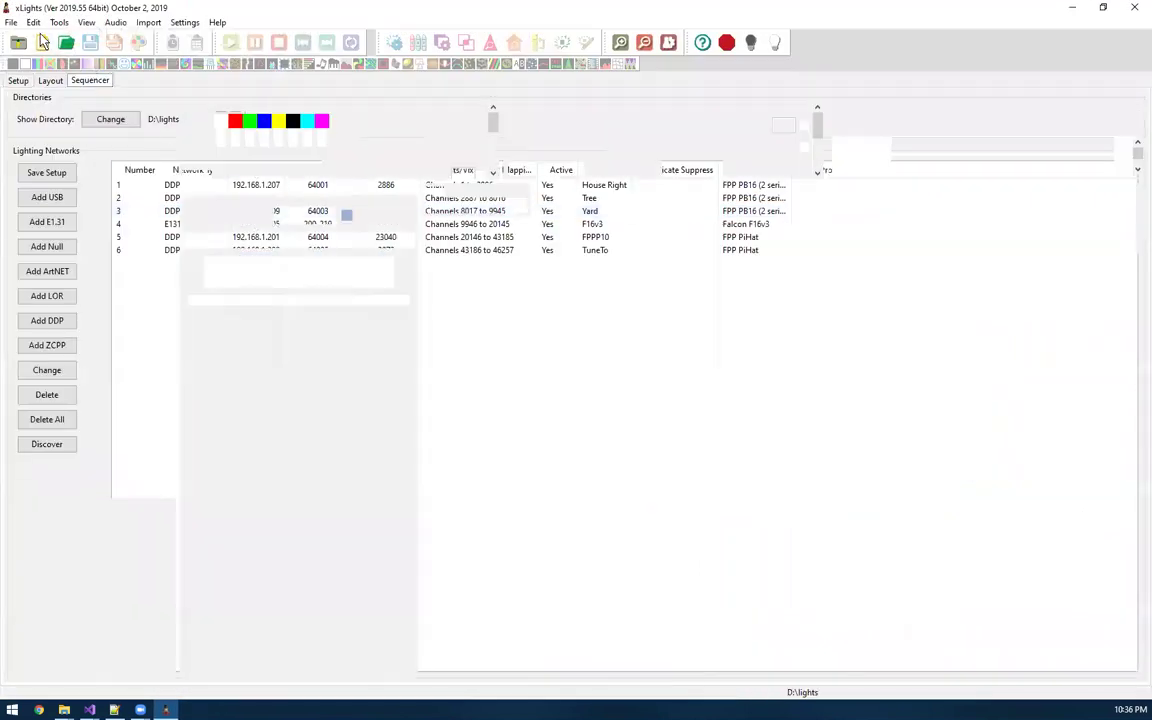
left_click(42, 42)
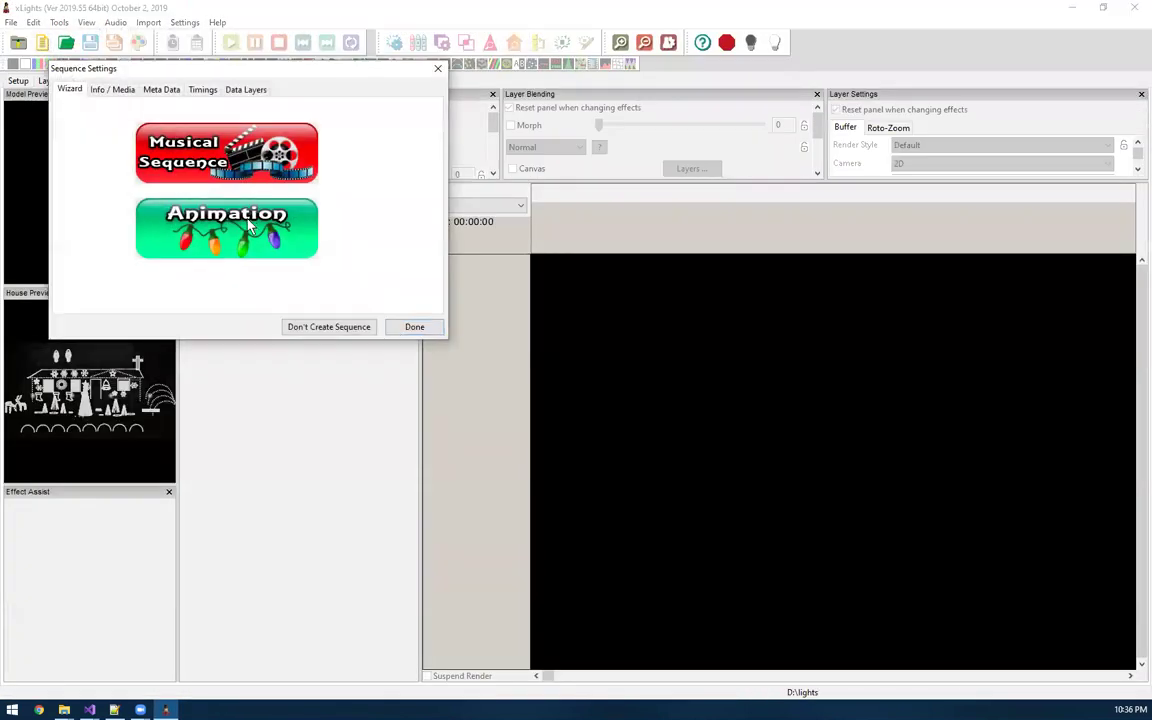
left_click(226, 222)
left_click(422, 354)
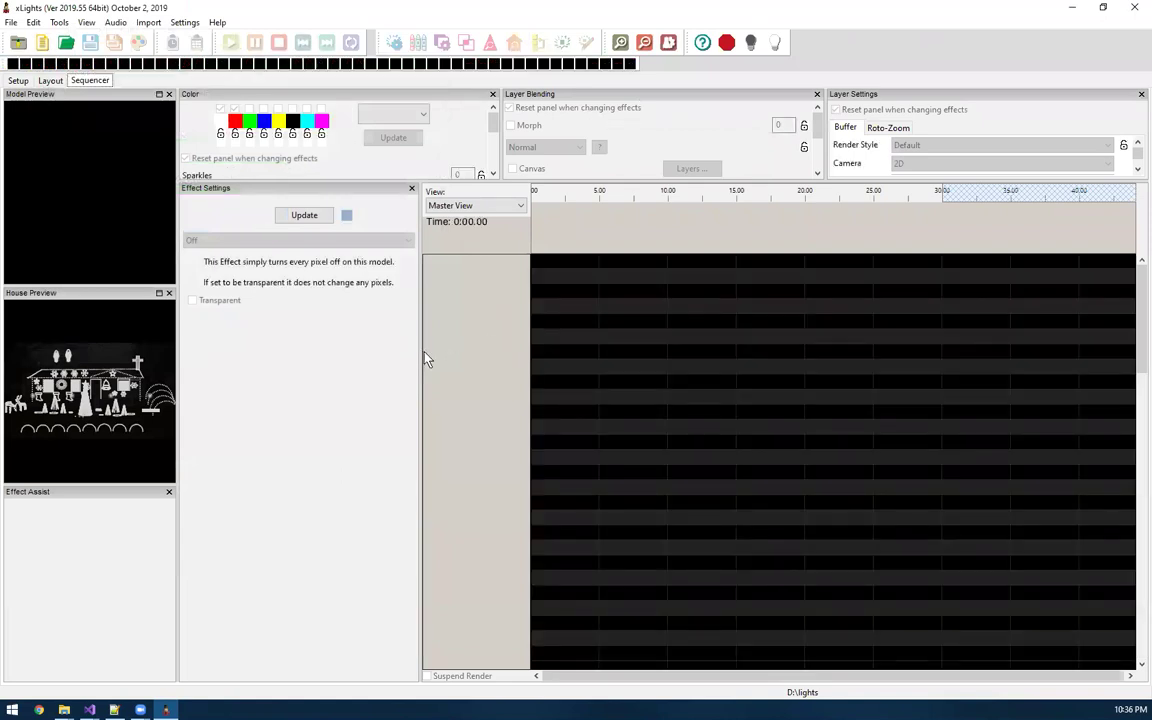
With Effect Settings docked below House Preview and Layer Settings enlarged, add a Butterfly effect on Whole House from 2.000 to 16.650 seconds
left_click_drag(352, 188, 90, 520)
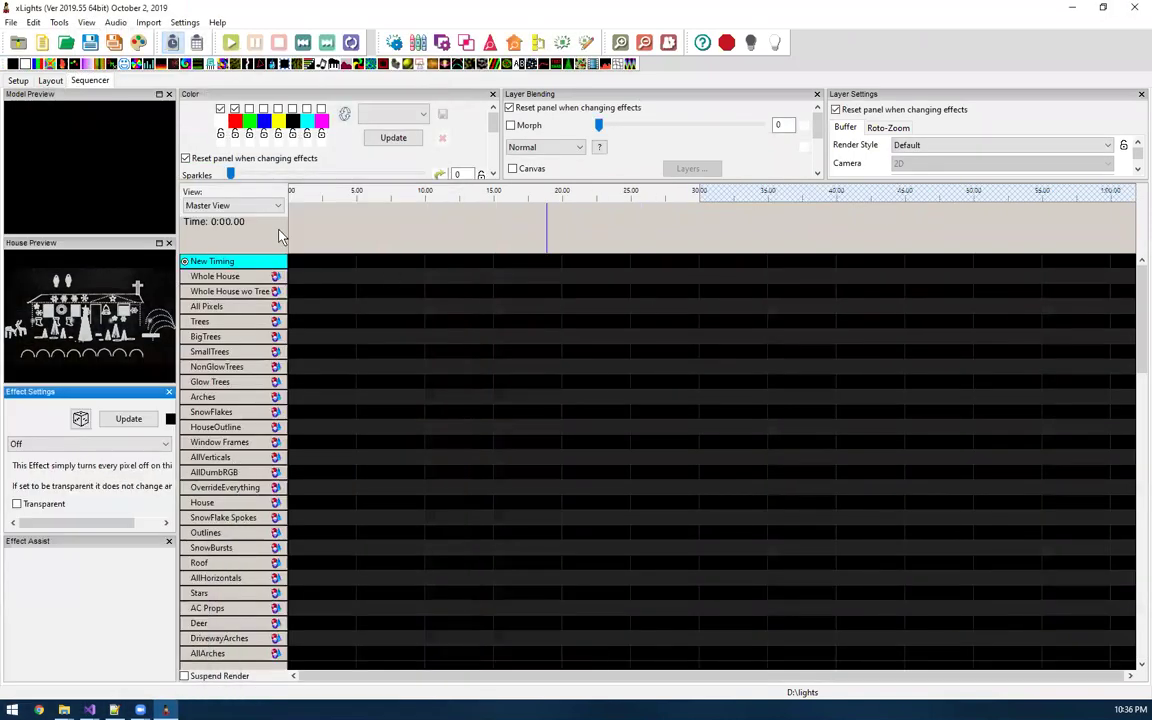
left_click_drag(50, 65, 326, 281)
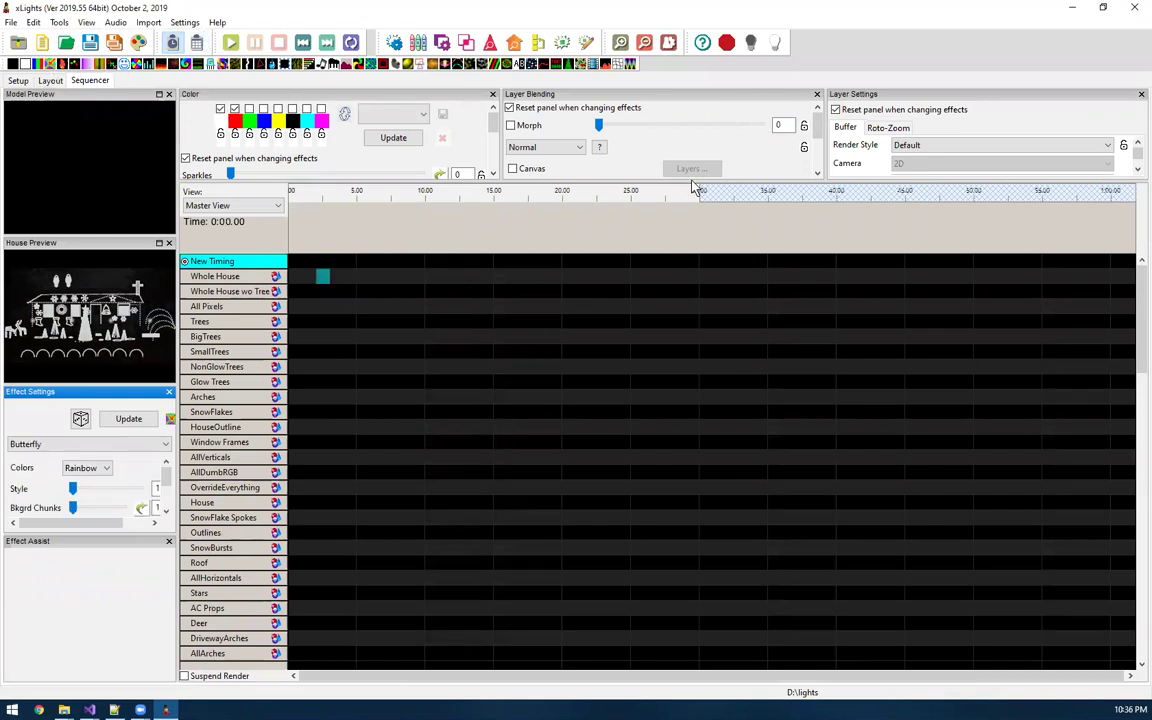
left_click_drag(692, 182, 710, 284)
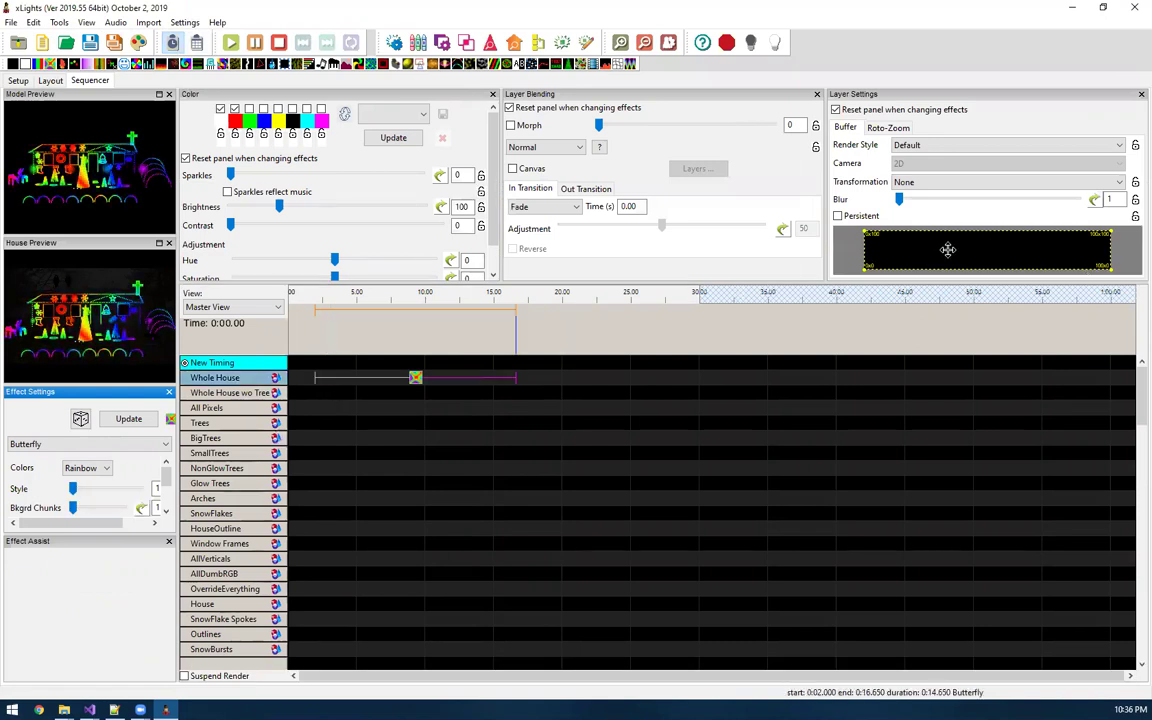
Apply the centred 25–75 sub-buffer and the 1.00-second fade-in to the Butterfly effect with the new keybindings, and deselect it
left_click(415, 378)
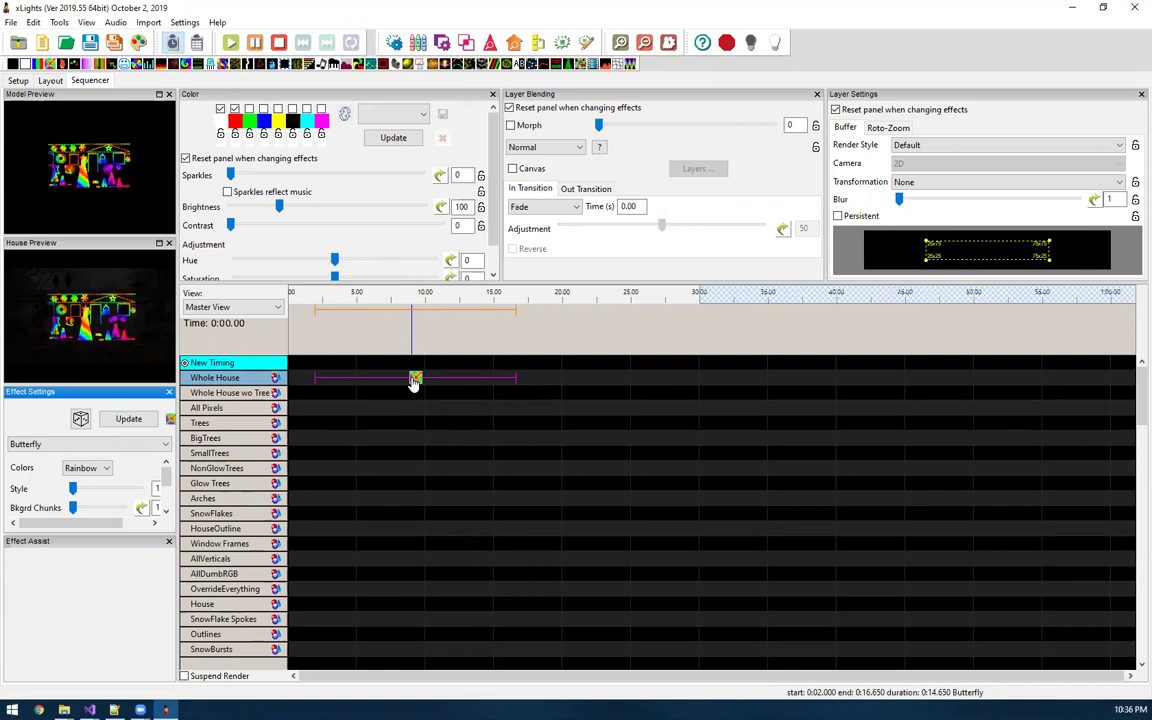
key("f")
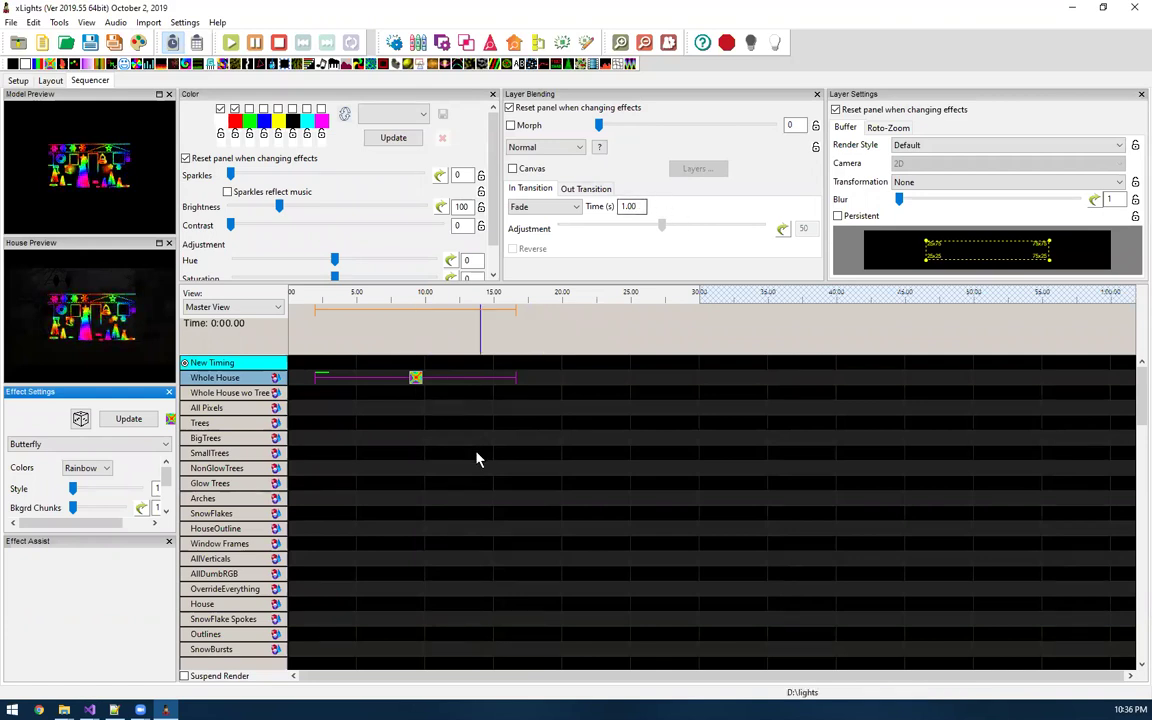
left_click(599, 498)
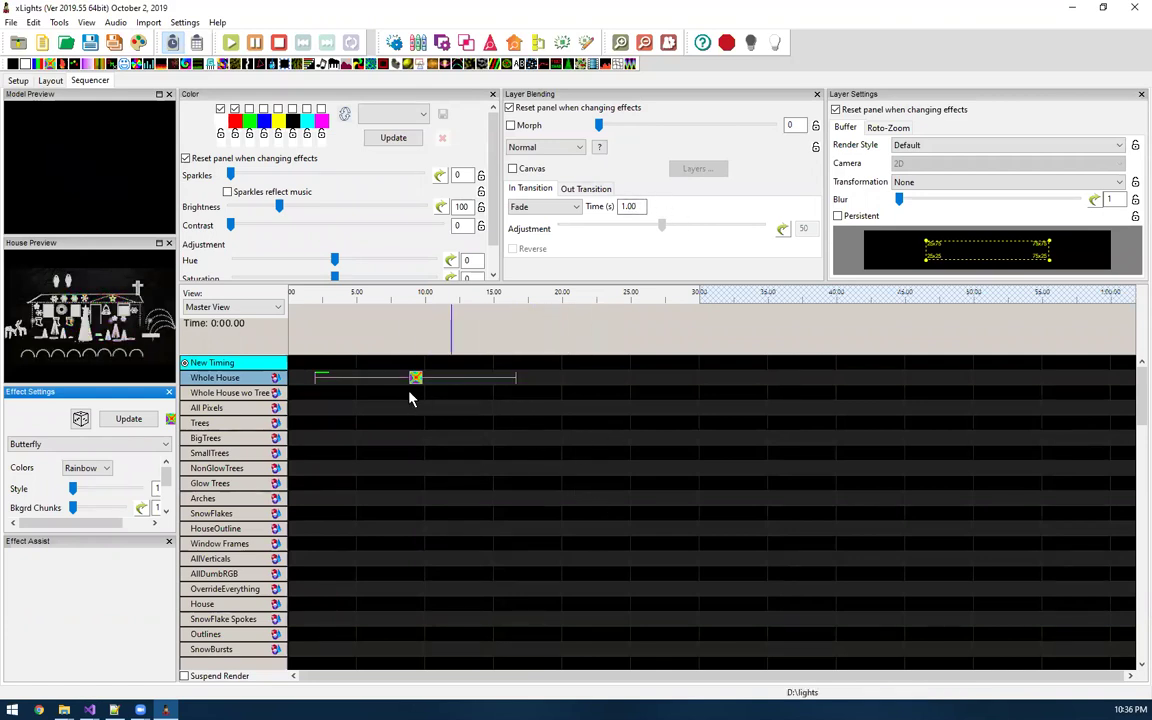
Add a short effect near 22.5 seconds and a Pinwheel near 27.5 seconds on Whole House, each with a 1.00-second fade-in applied by keybinding
left_click(559, 378)
left_click_drag(47, 66, 601, 378)
left_click_drag(357, 66, 665, 383)
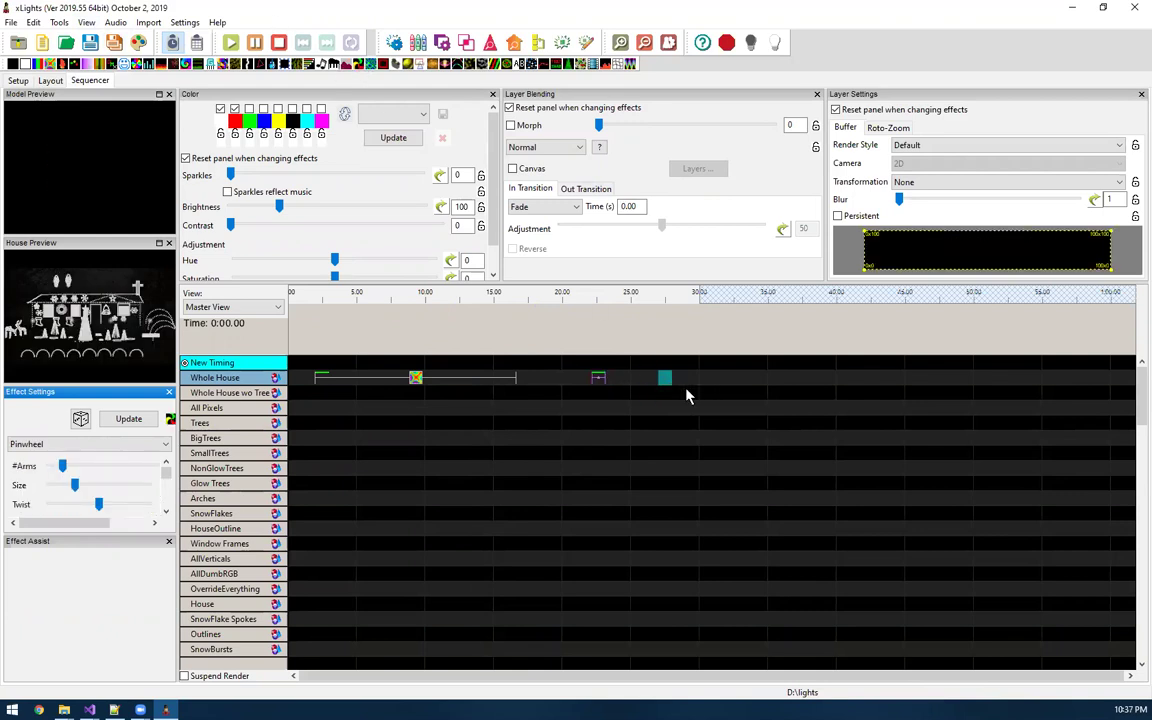
left_click(672, 381)
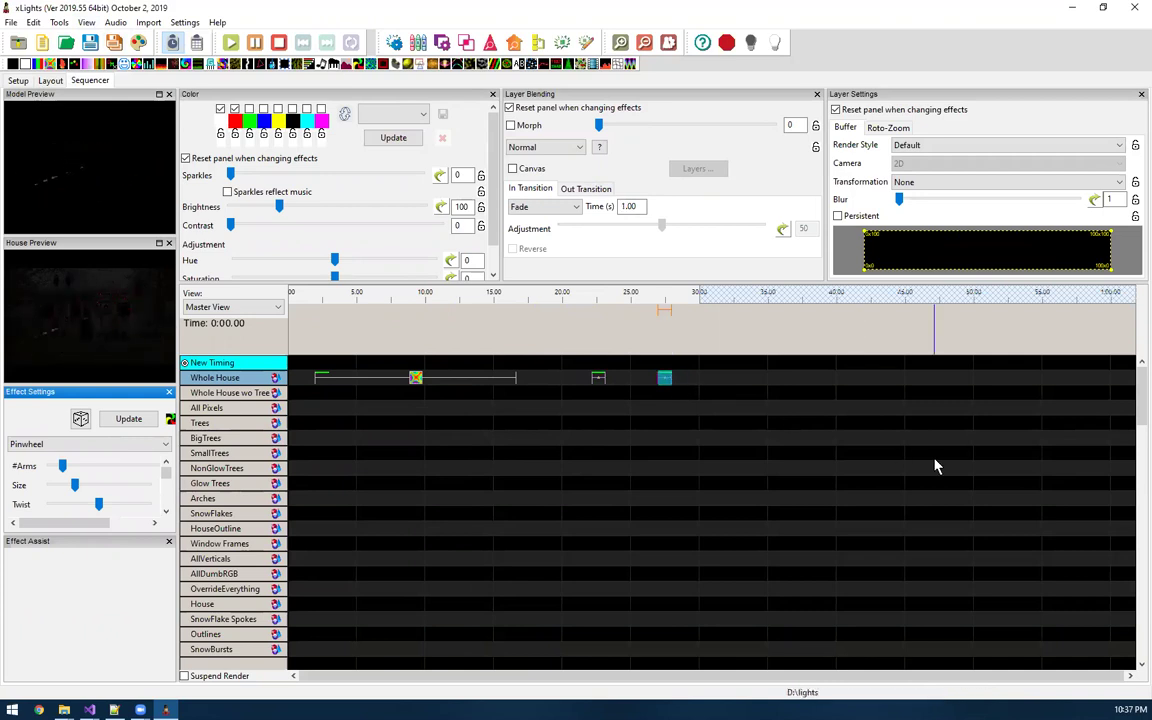
left_click(845, 458)
Switch back to xlights_keybindings.xml in Notepad++
mouse_move(114, 710)
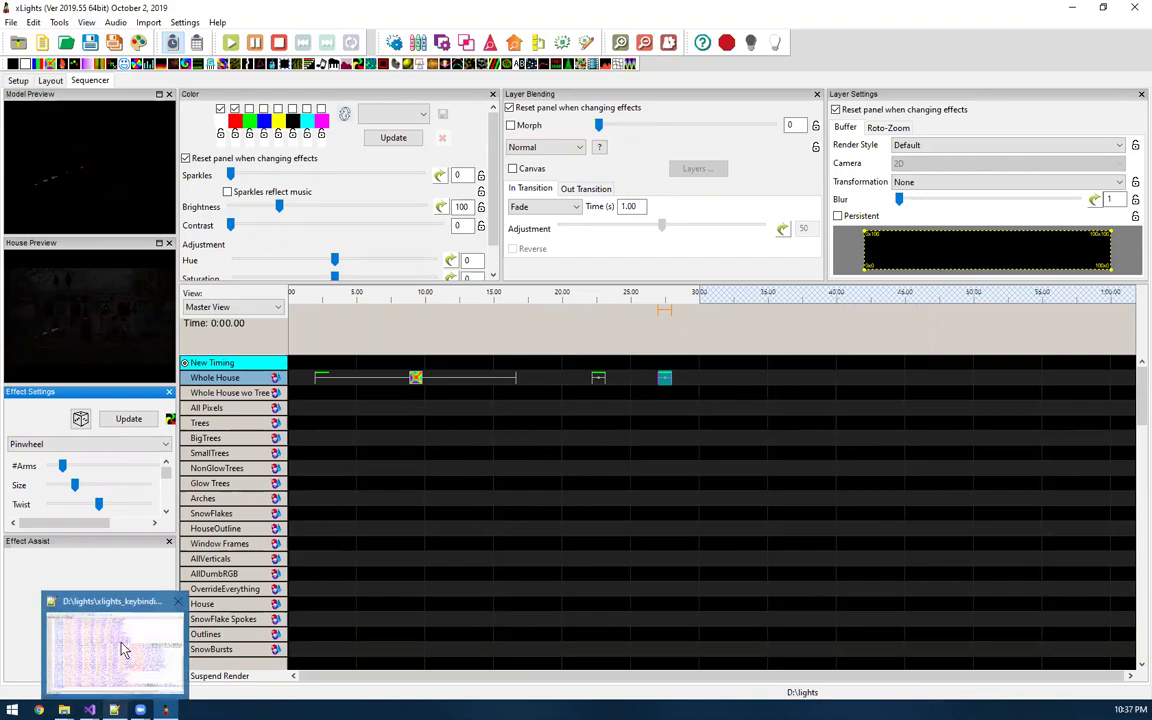